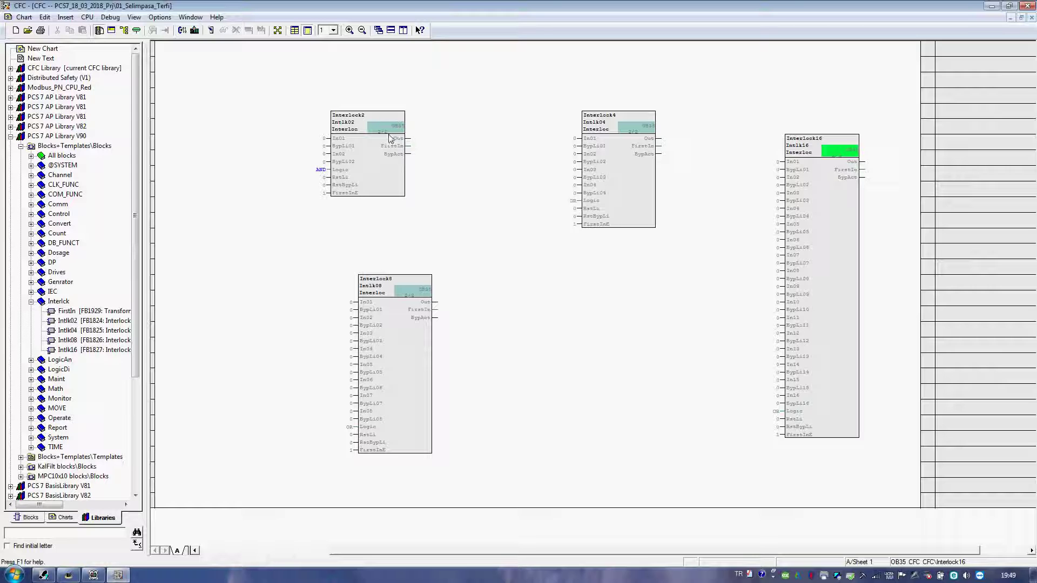
Step: Examine the structure elements of input In01 and locate the bypass input BypLi01 on the Interlock2 block
mouse_move(406, 150)
left_click(336, 138)
double_click(336, 138)
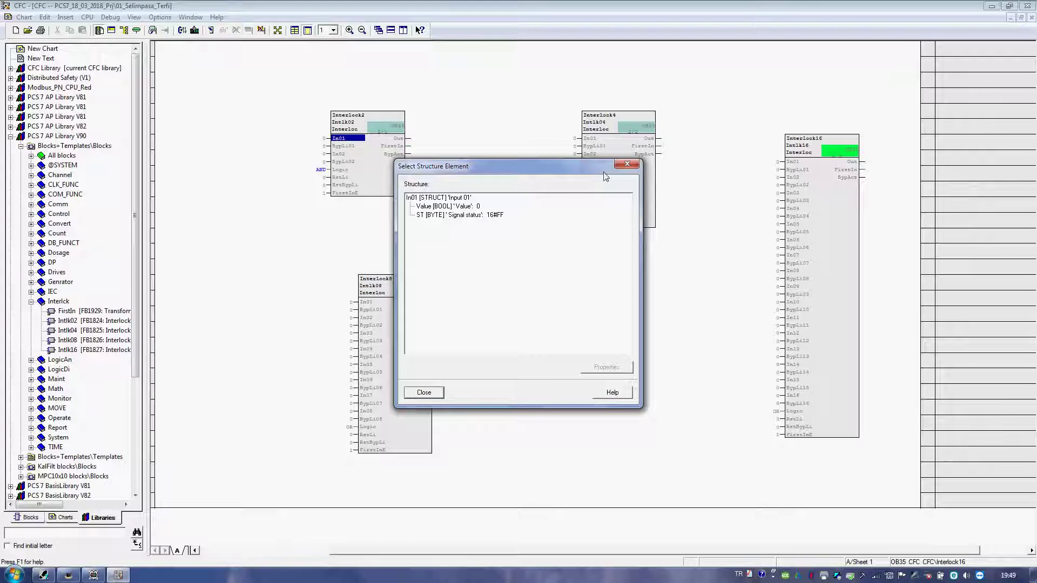
left_click(627, 164)
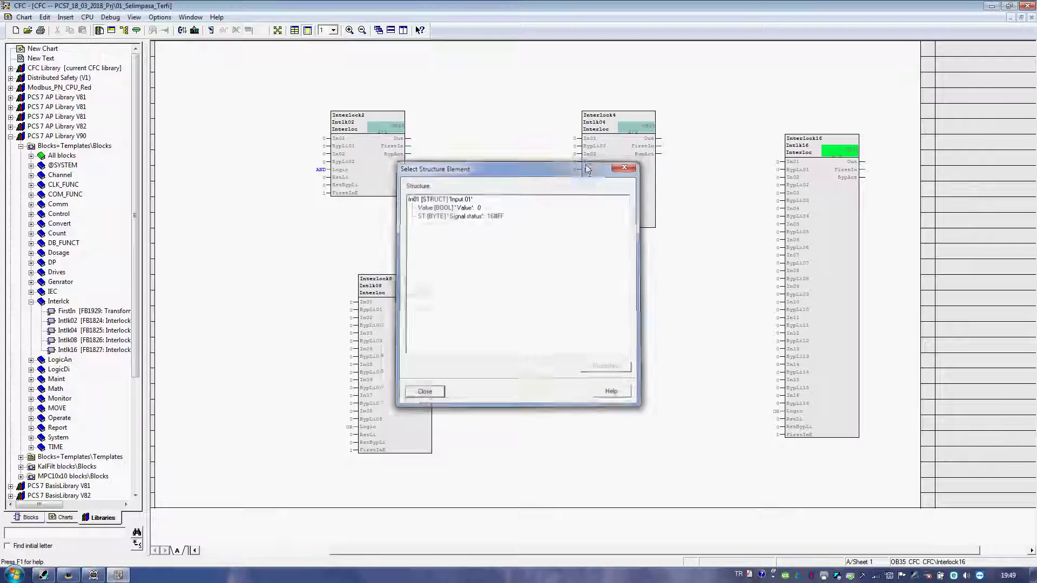
double_click(335, 140)
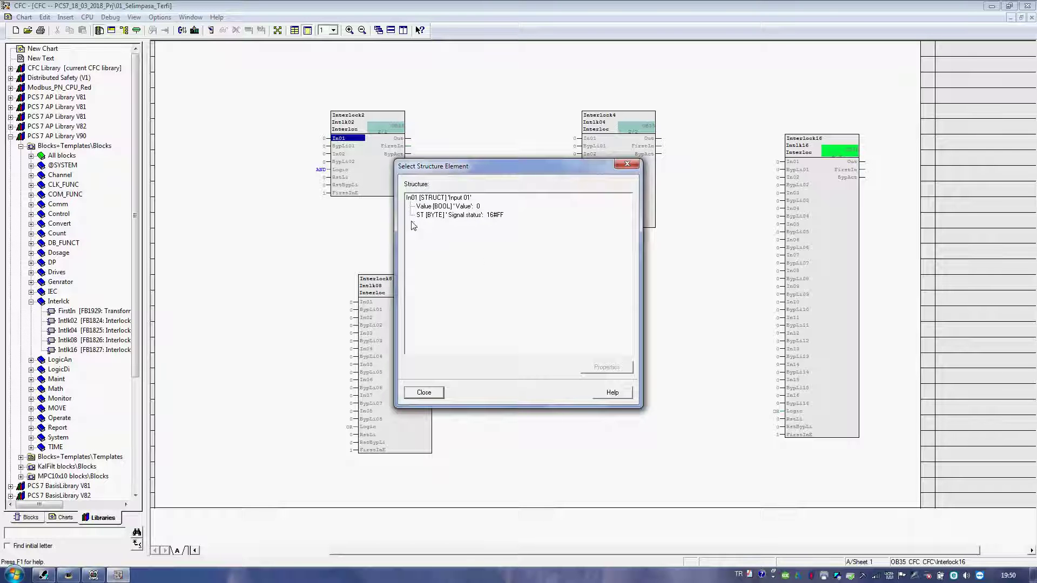
left_click(625, 165)
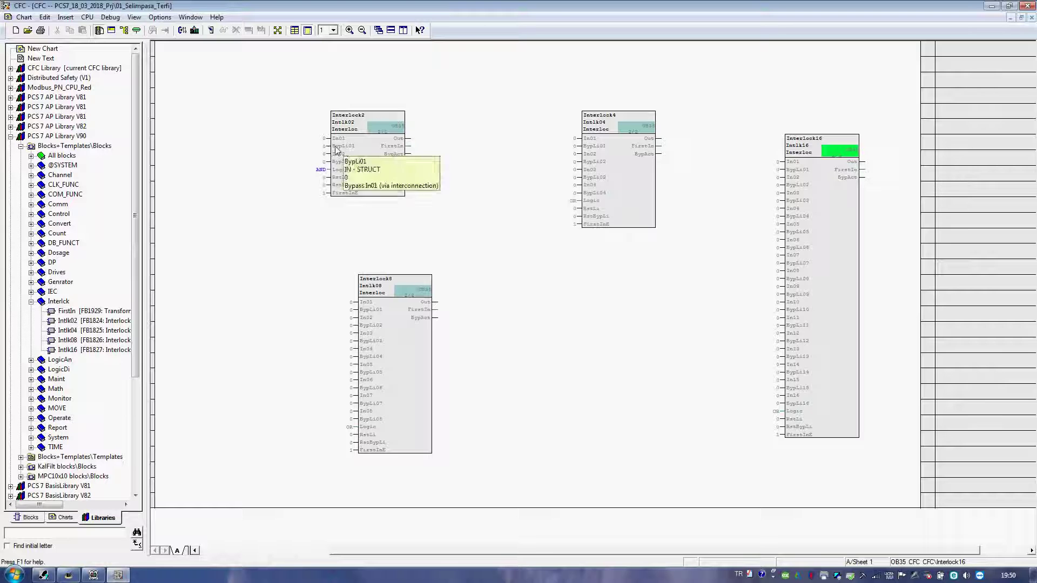
left_click(342, 146)
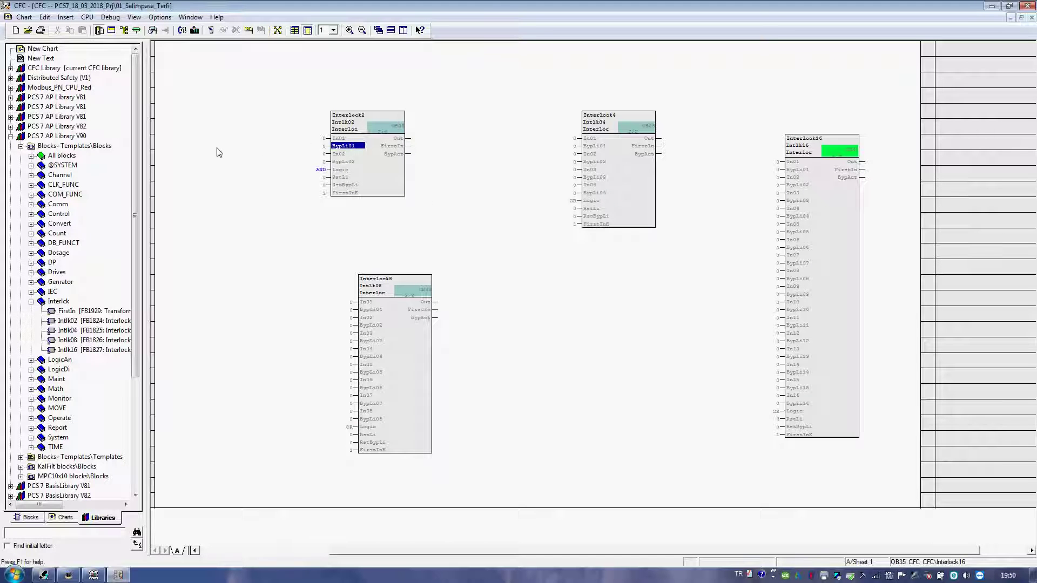
left_click(345, 145)
Step: Make the analog value inputs AV01 and AV02 visible on the Interlock2 block and view the structure of AV01
left_click(346, 120)
double_click(346, 120)
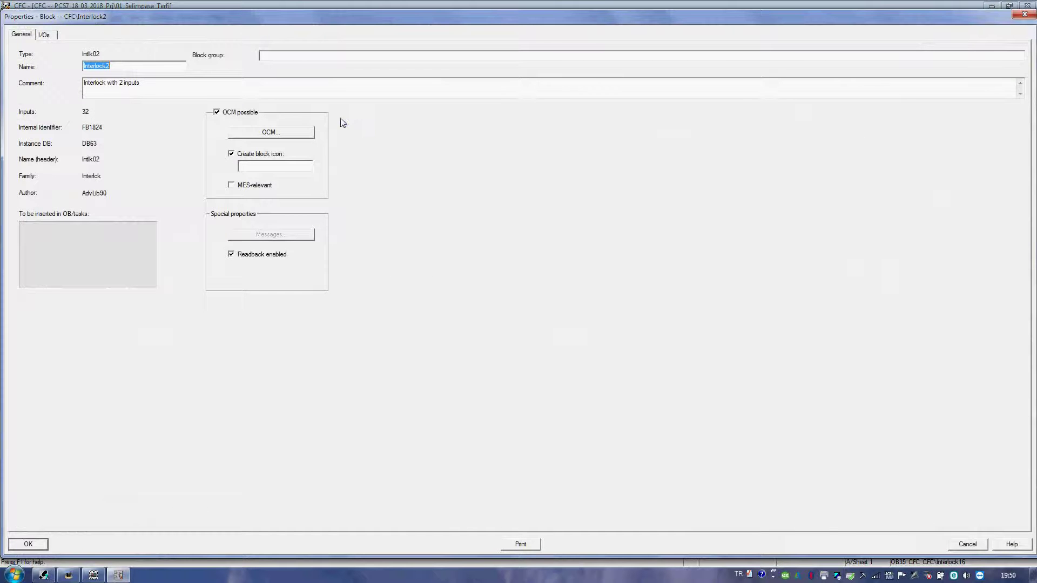
left_click(44, 35)
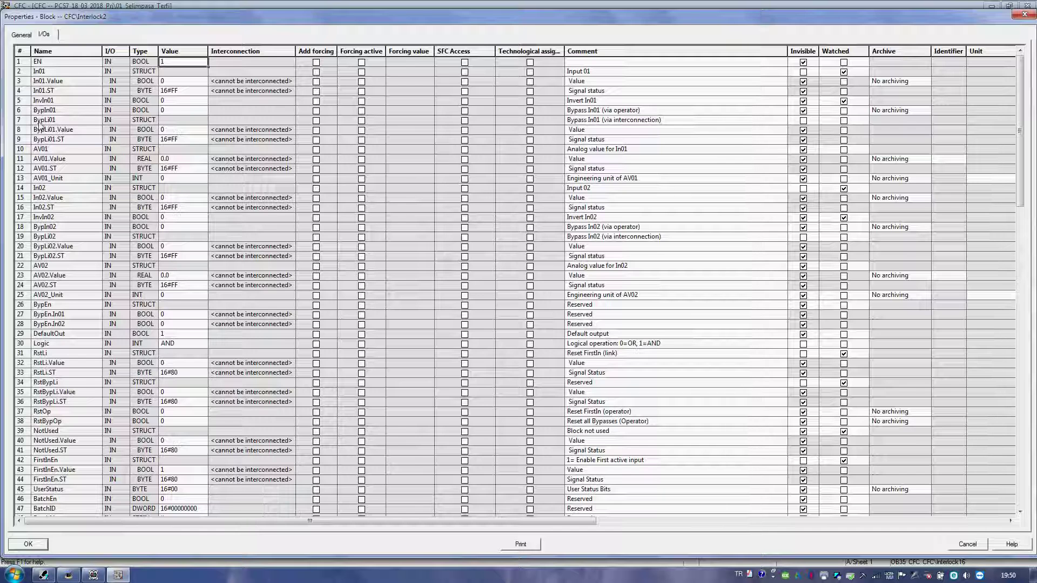
left_click(47, 152)
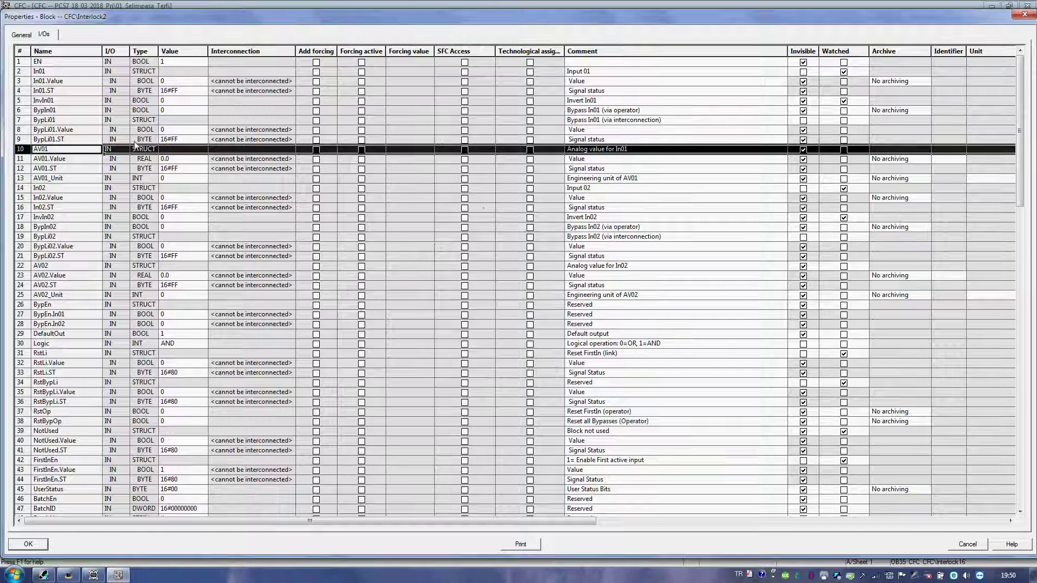
left_click(804, 151)
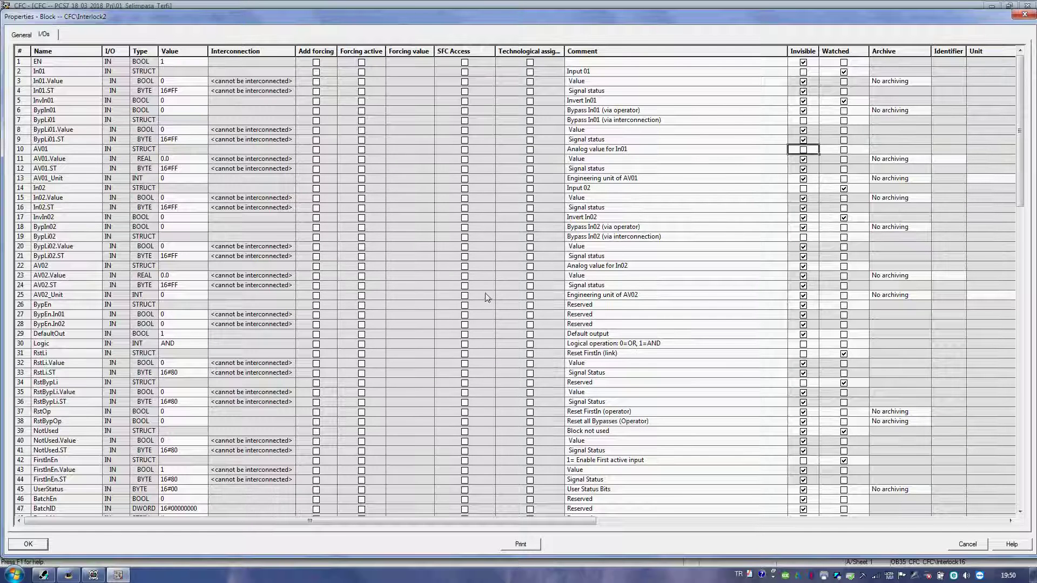
left_click(55, 266)
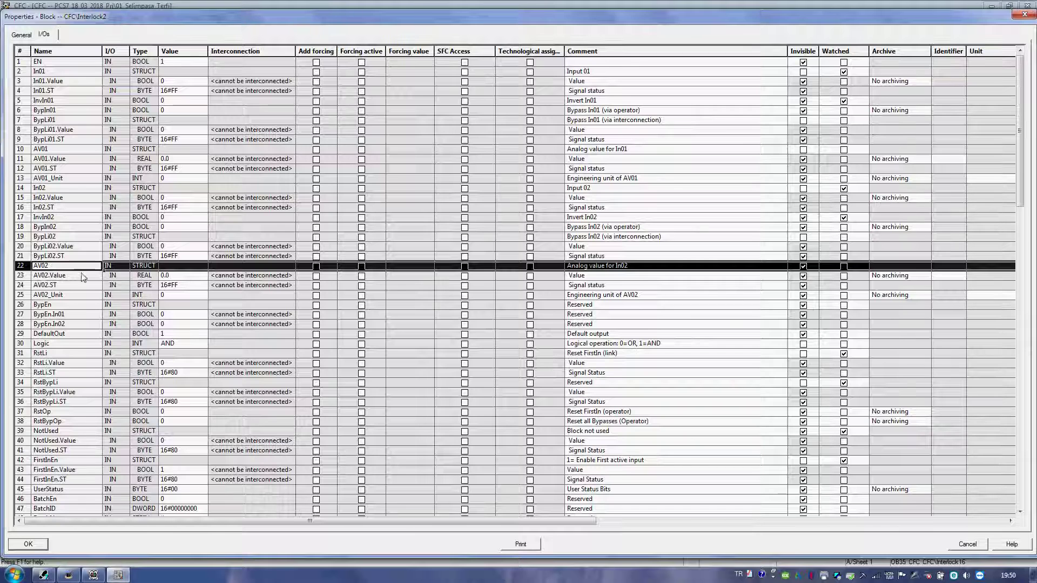
left_click(803, 266)
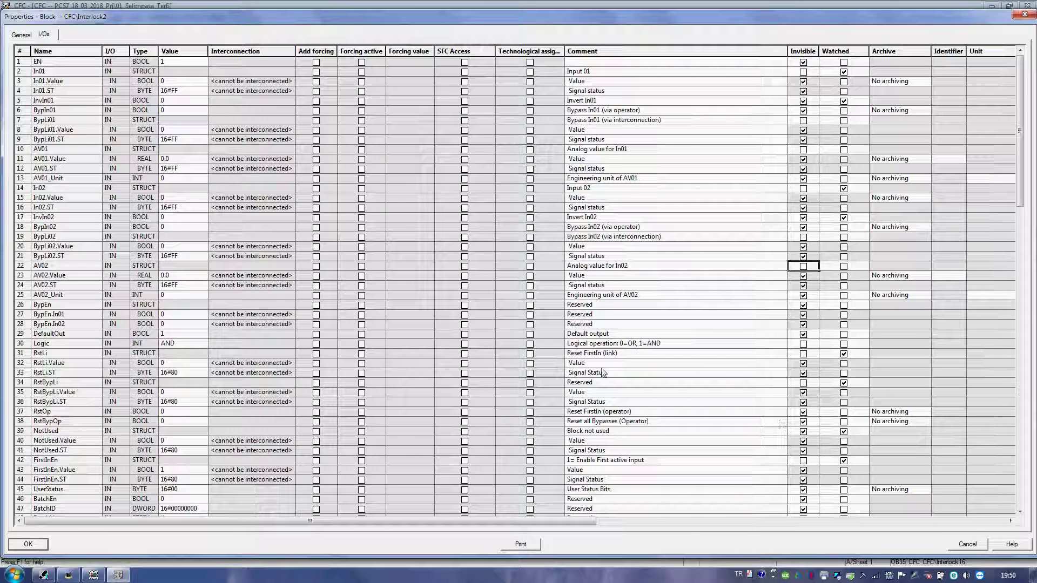
left_click(27, 545)
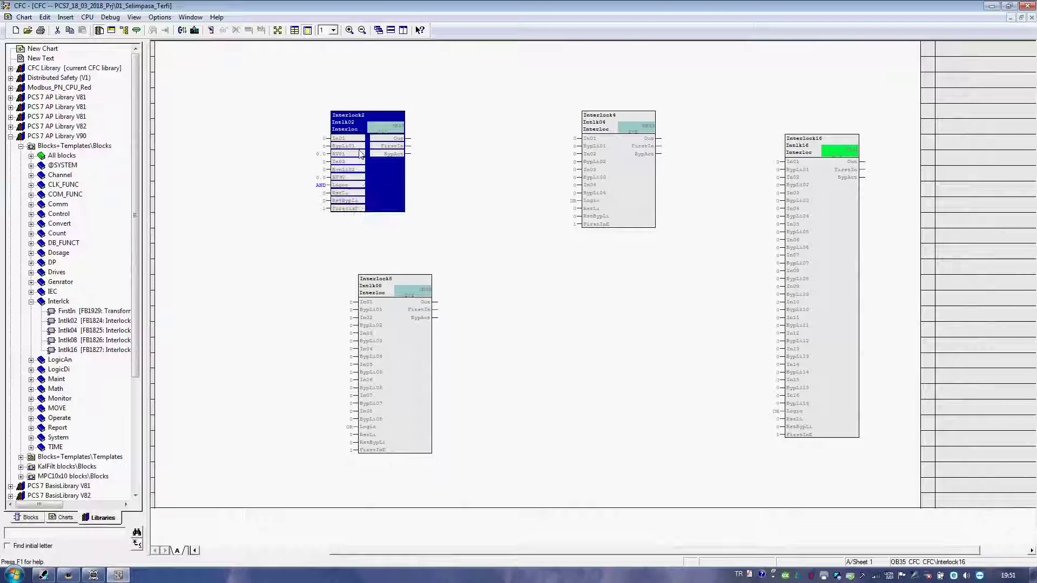
double_click(336, 154)
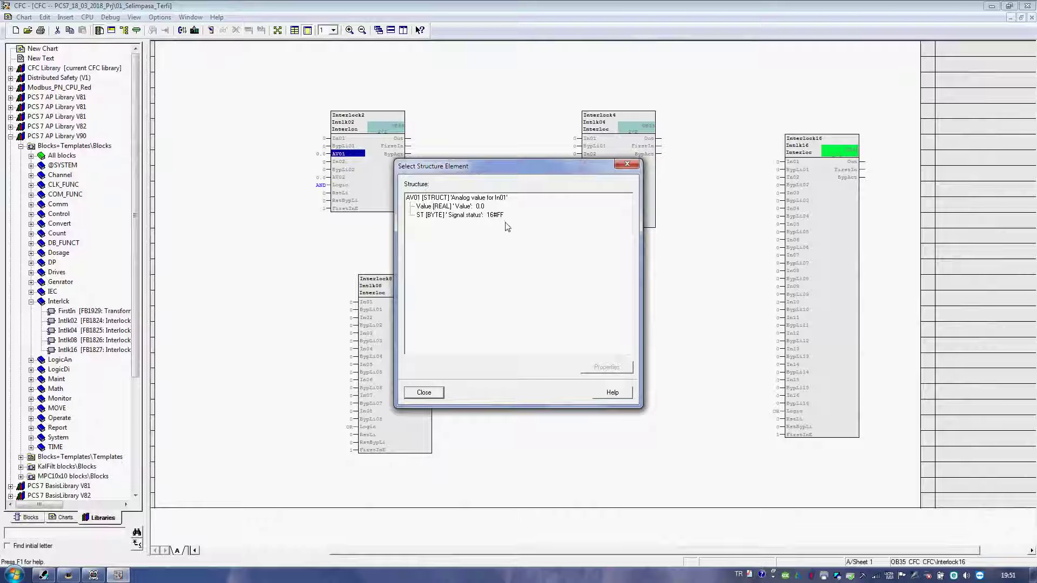
left_click(626, 163)
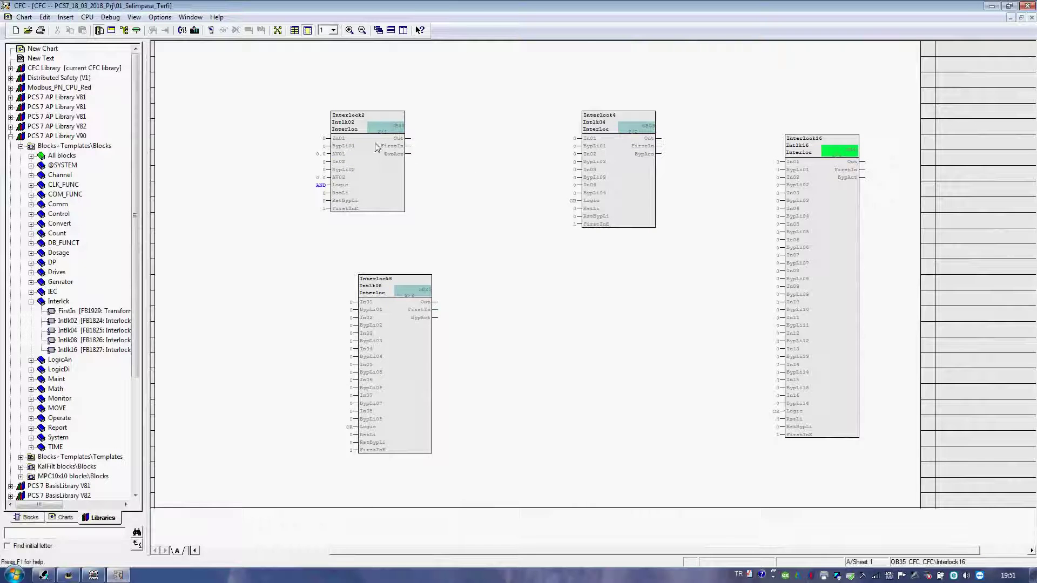
Step: Review the DefaultOut, Logic, BypIn01 and BypLi01 parameters in the I/O properties of Interlock2
double_click(348, 126)
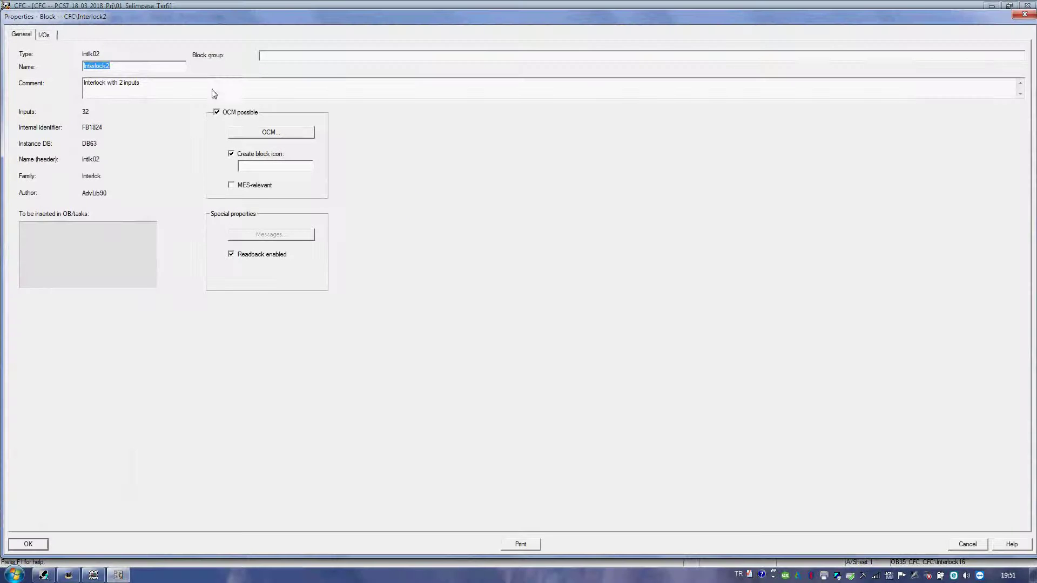
left_click(45, 35)
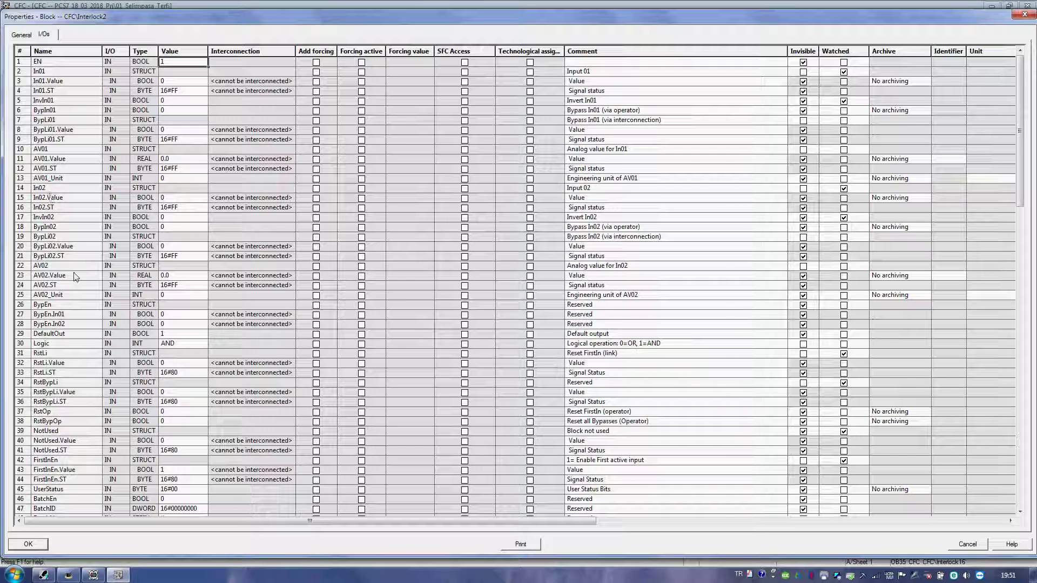
left_click(51, 334)
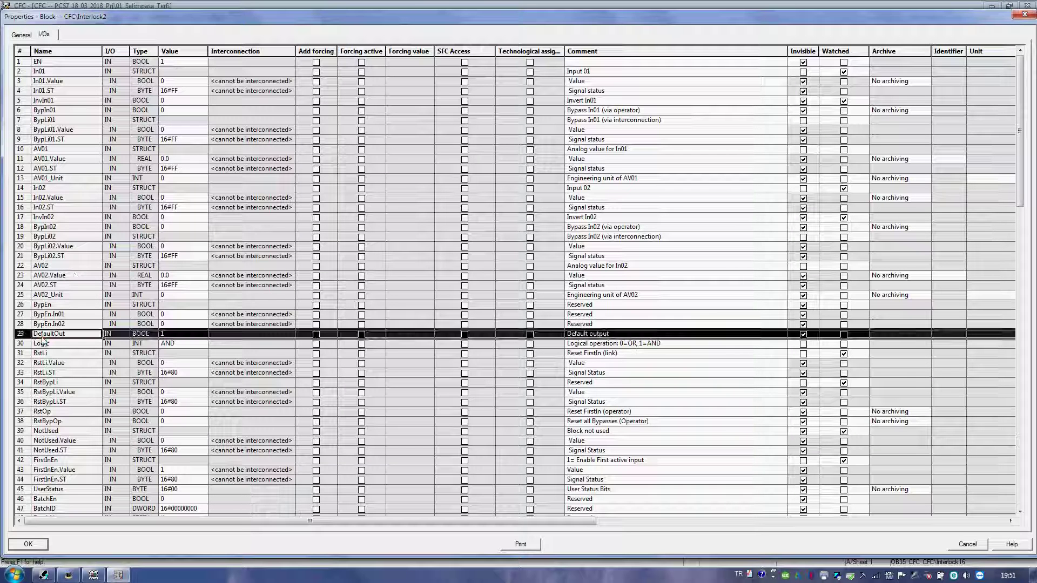
left_click(69, 364)
left_click(62, 345)
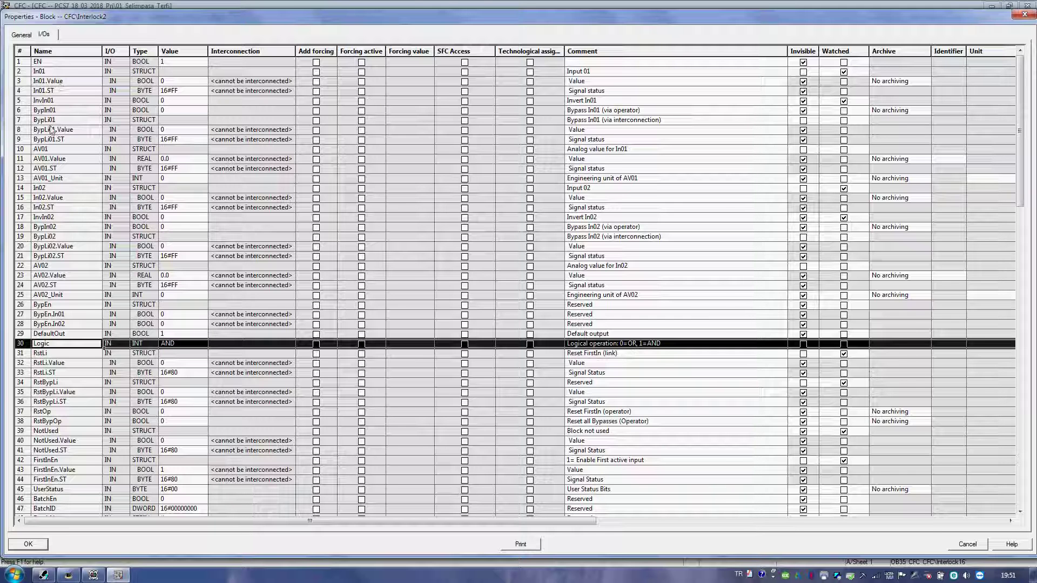
left_click(60, 111)
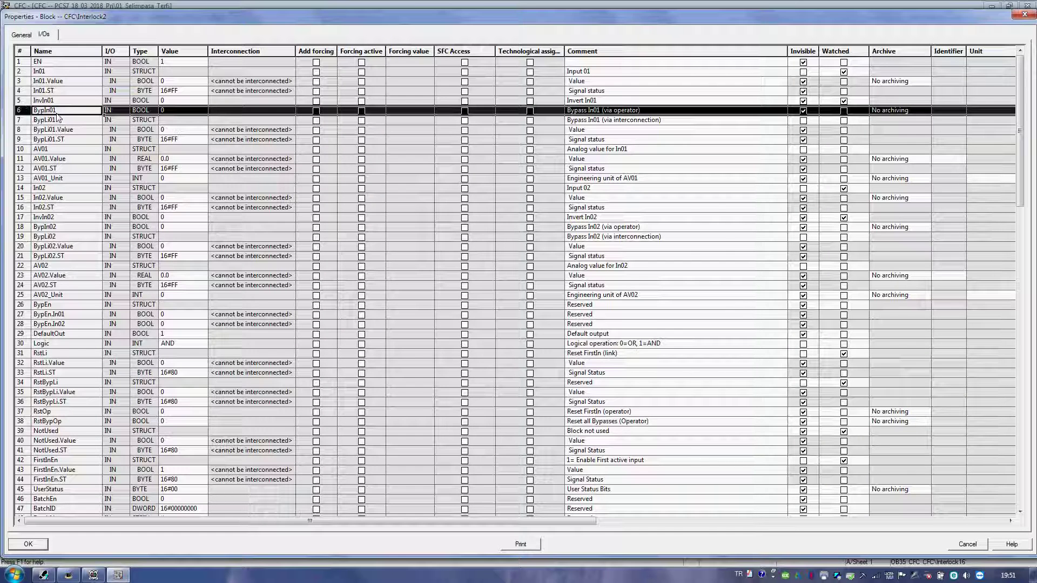
left_click(56, 121)
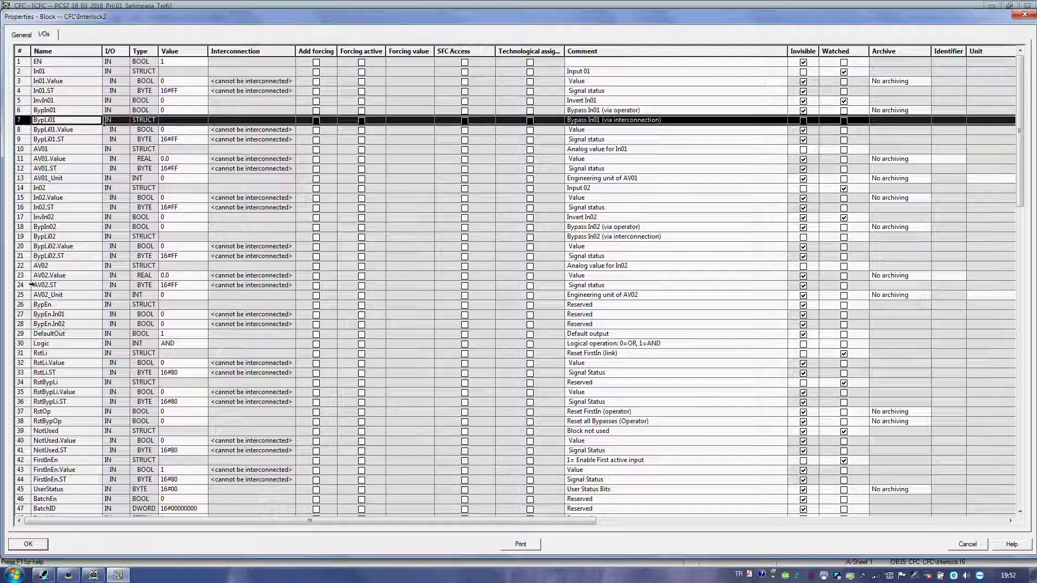
Step: Review the In02, bypass enable (BypEn), NotUsed and operator reset (RstOp, RstBypOp) parameters of Interlock2
left_click(46, 189)
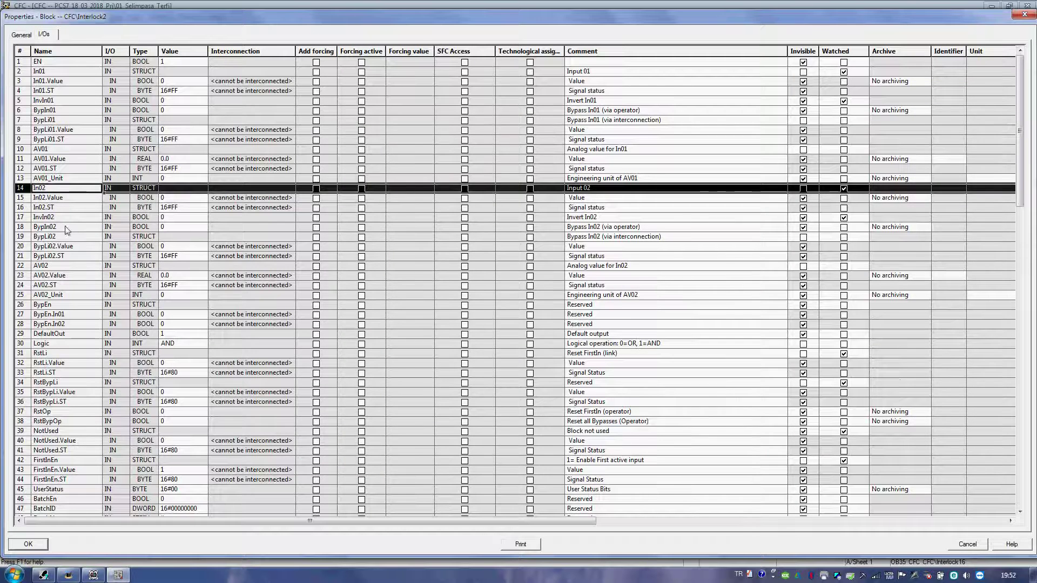
scroll(66, 230, "down", 2)
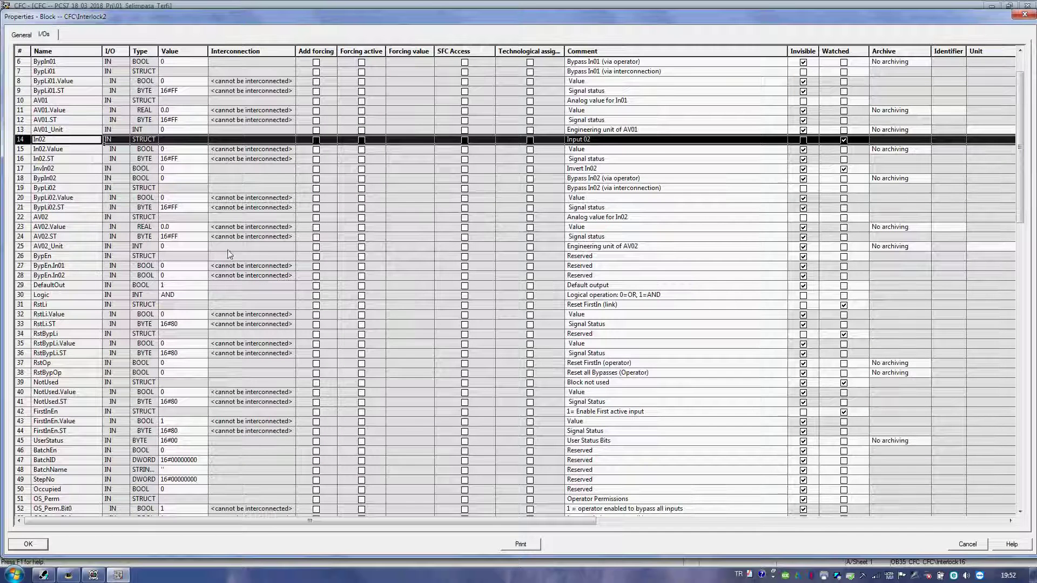
left_click(38, 267)
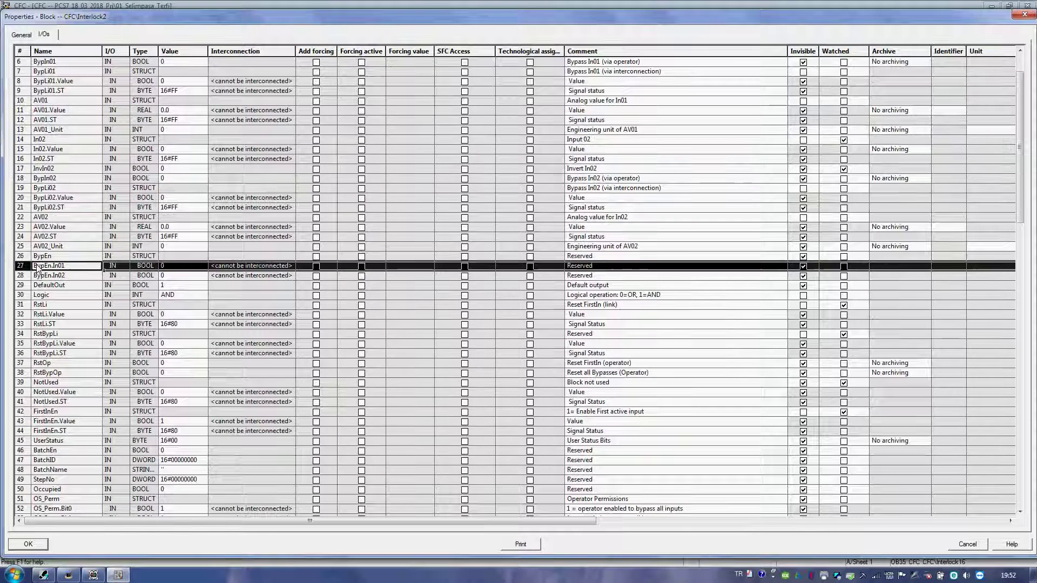
left_click(68, 276)
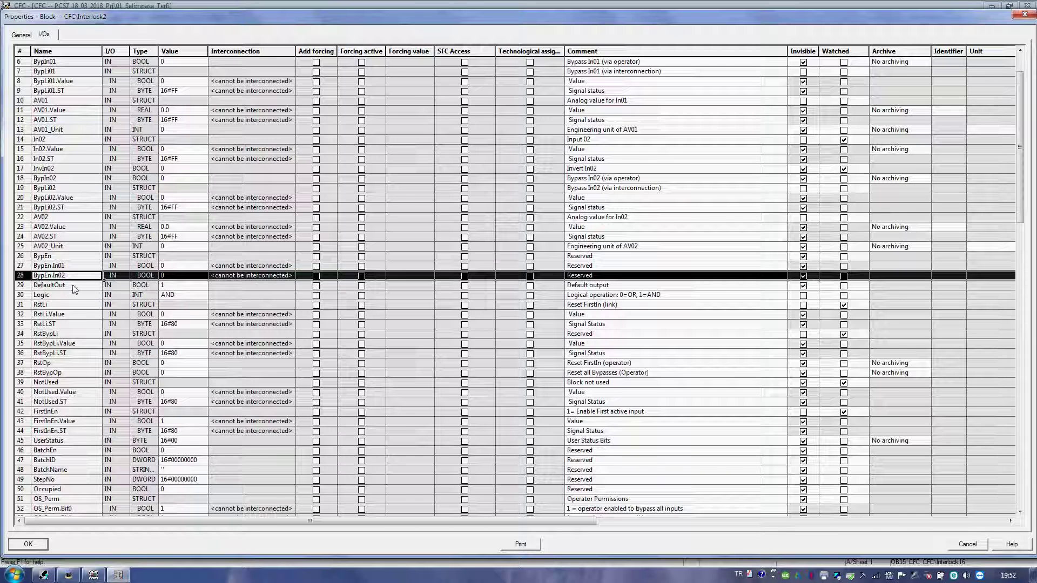
left_click(82, 382)
scroll(95, 345, "down", 2)
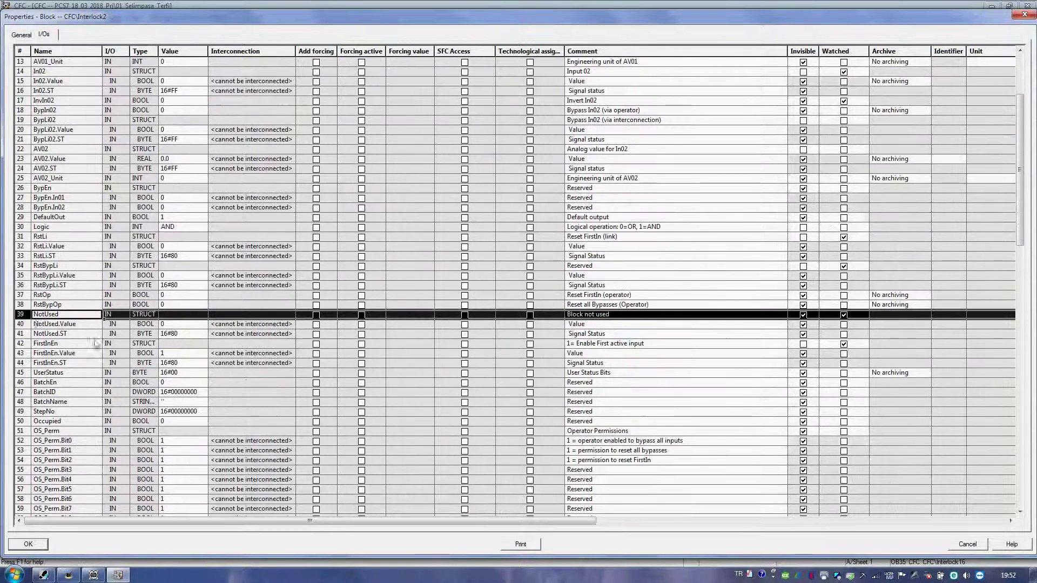
left_click(53, 296)
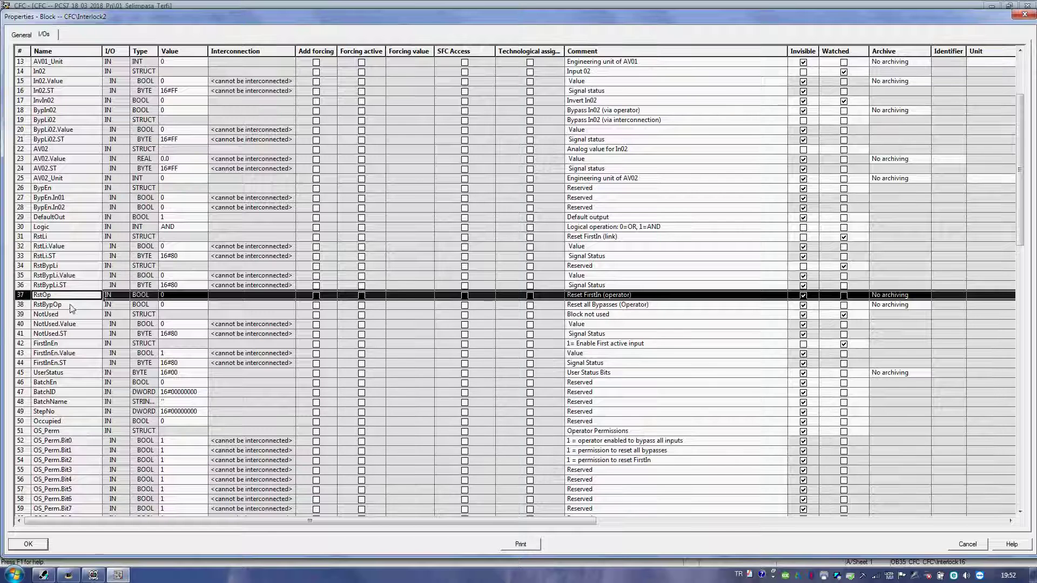
left_click(71, 305)
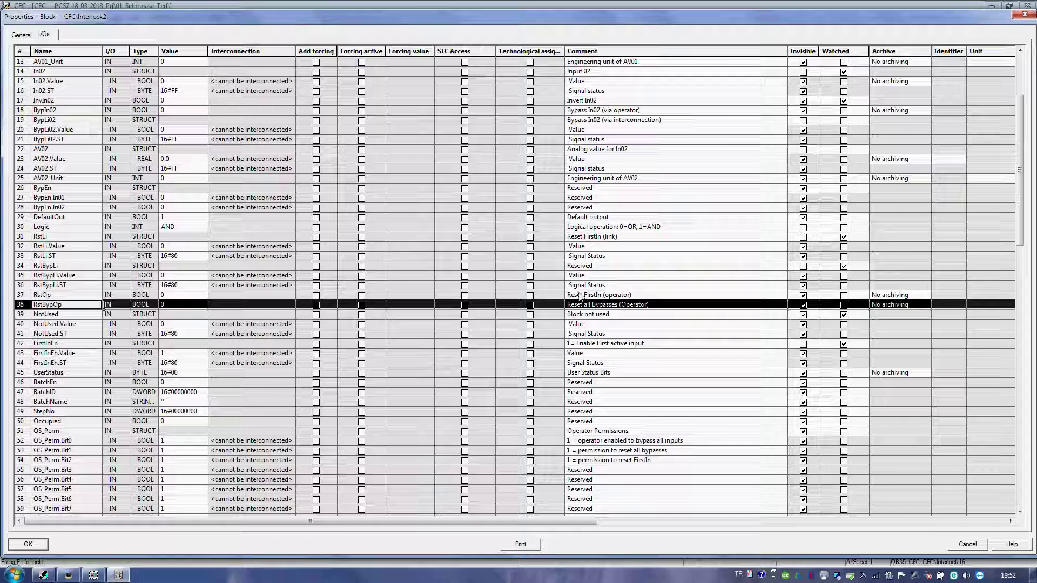
left_click(610, 295)
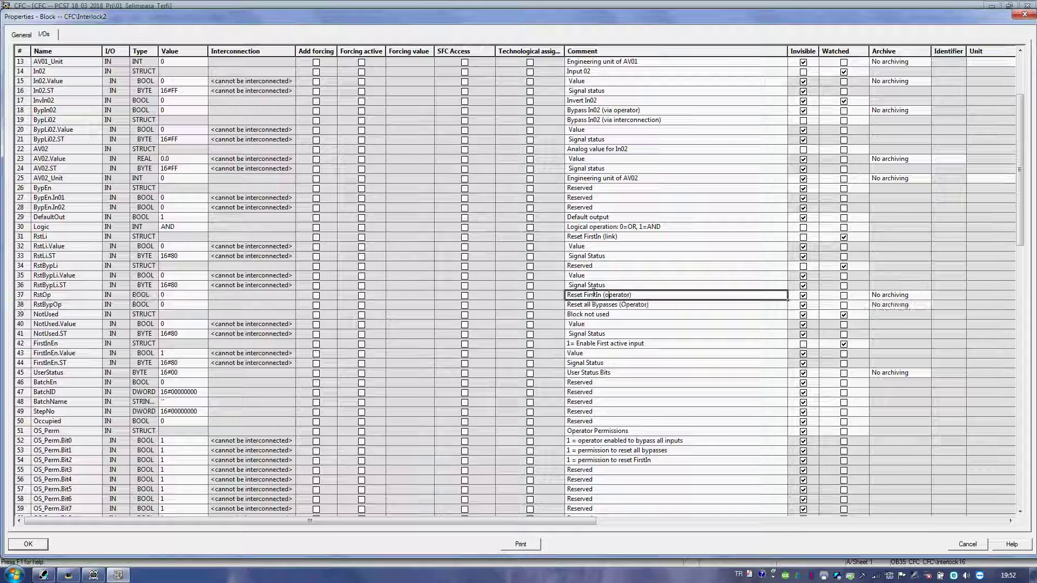
left_click(34, 298)
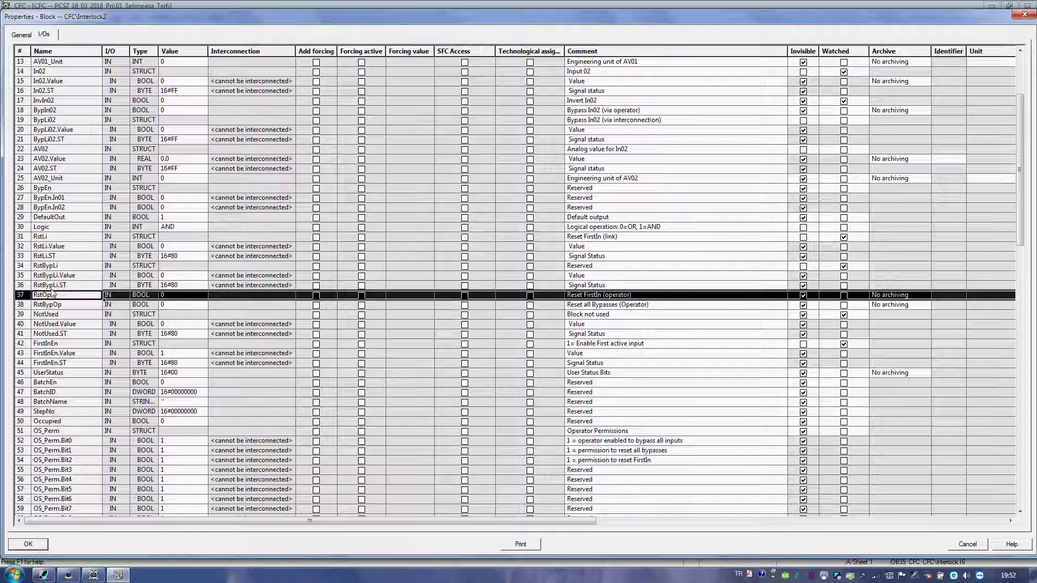
left_click(44, 307)
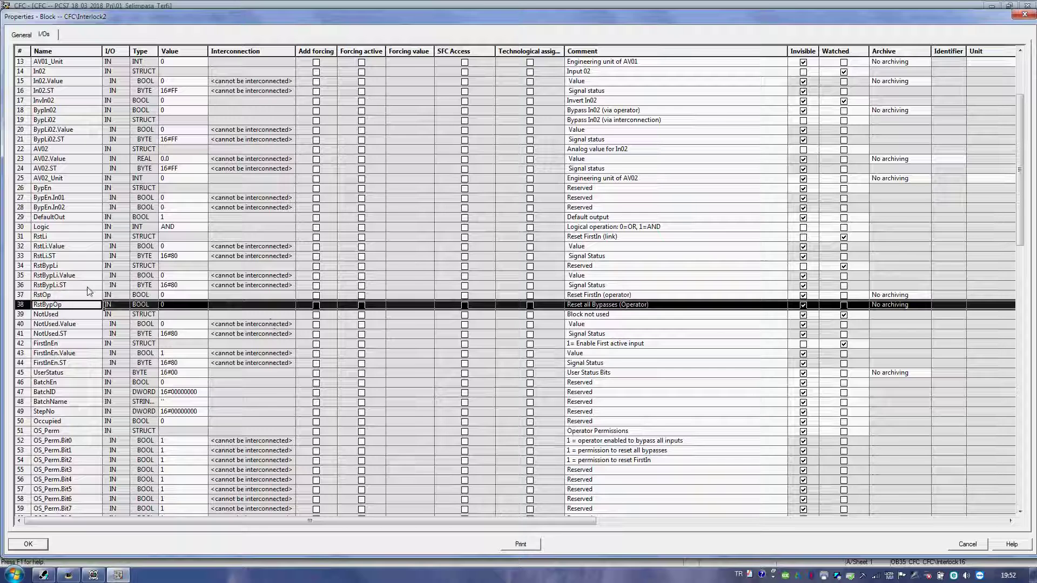
left_click(44, 295)
Step: Examine the OS_Perm operator permission bits of Interlock2, comparing Bit2 with RstOp and checking the comment of Bit0
scroll(112, 264, "down", 2)
scroll(105, 275, "down", 2)
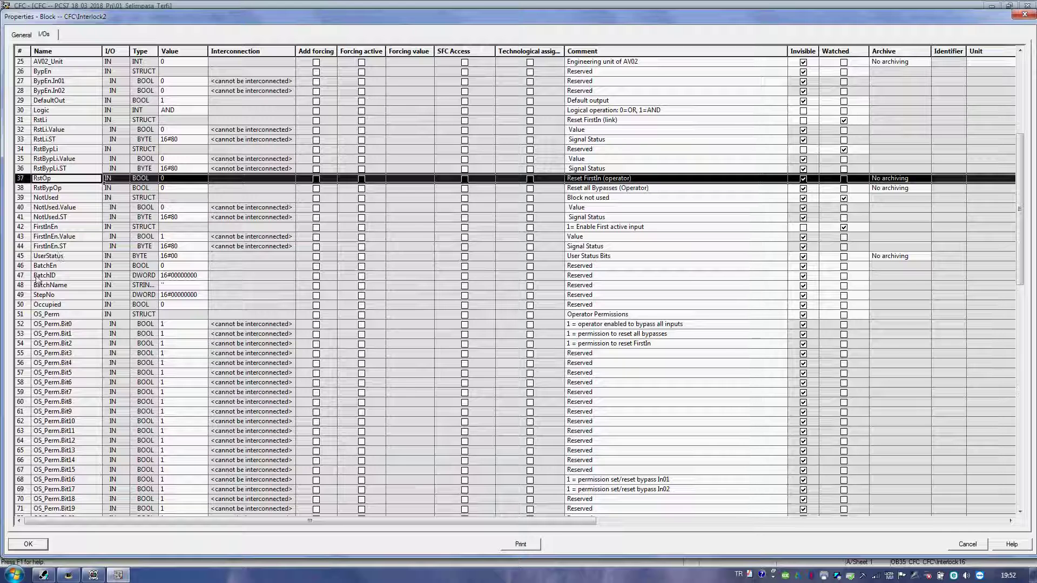
left_click(22, 187)
key("Up")
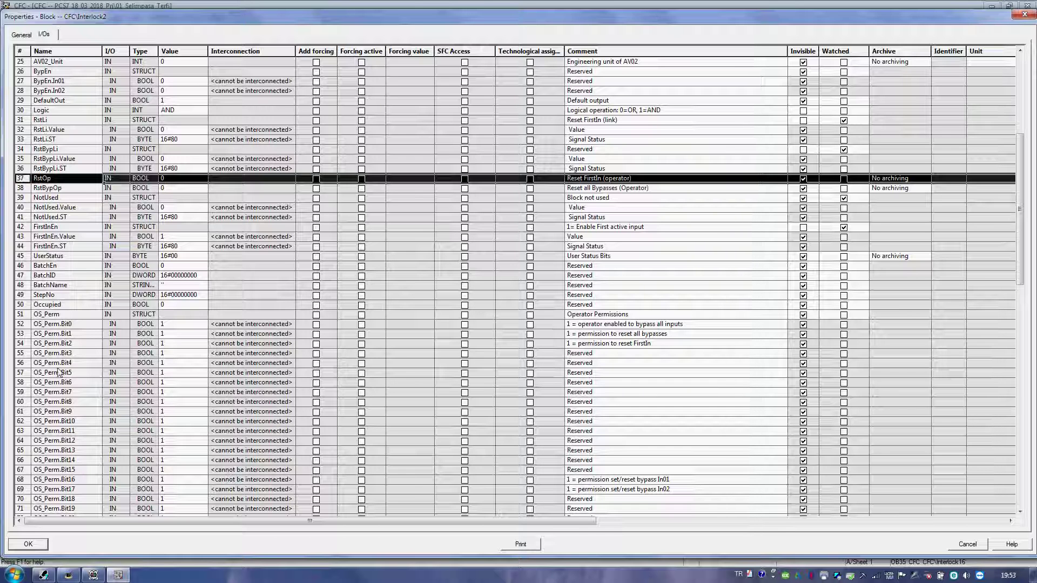
left_click(634, 344)
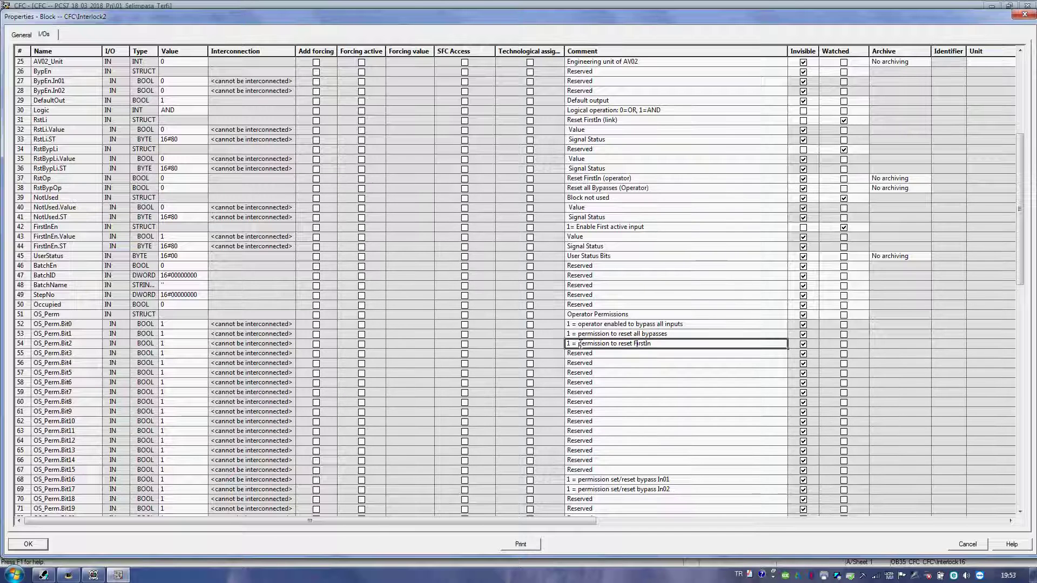
left_click(548, 365)
scroll(521, 345, "down", 2)
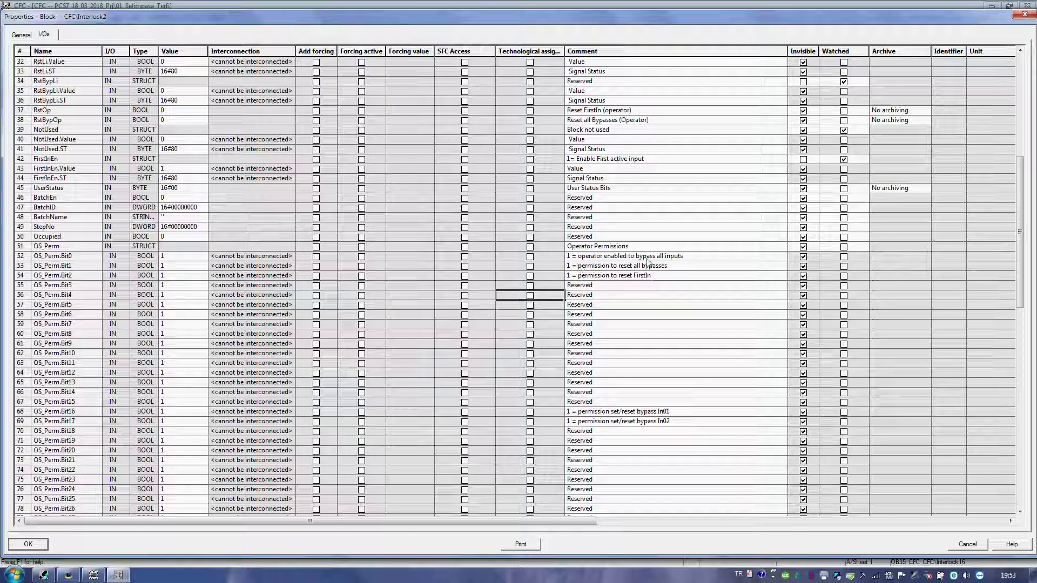
left_click_drag(681, 259, 164, 258)
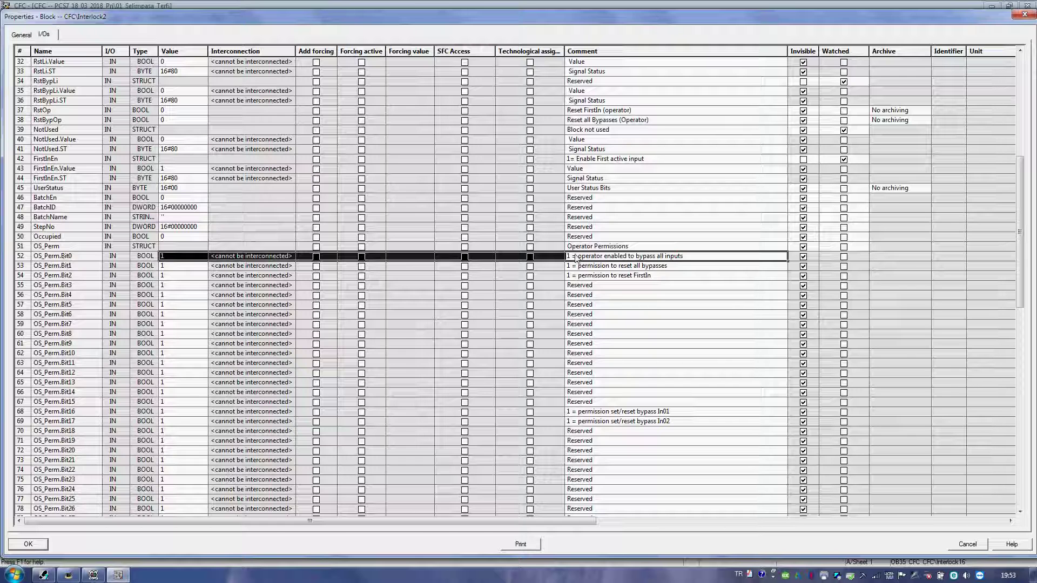
Step: Review the OS_Perm Bit1 and Bit2 reset permissions of Interlock2 and set OS_Perm.Bit0 to 0
left_click(642, 267)
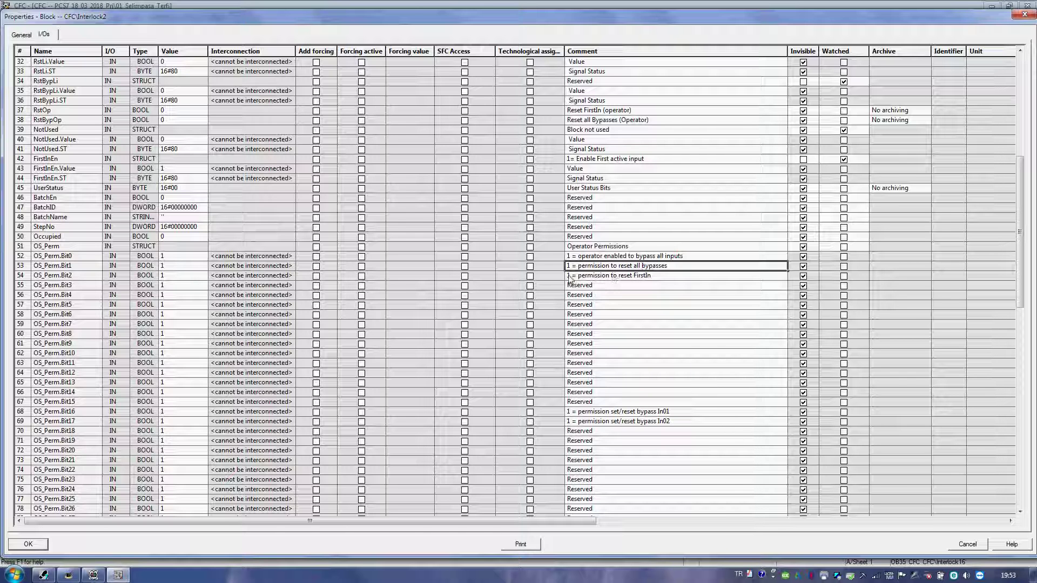
left_click(485, 277)
left_click_drag(484, 277, 254, 268)
scroll(489, 248, "down", 4)
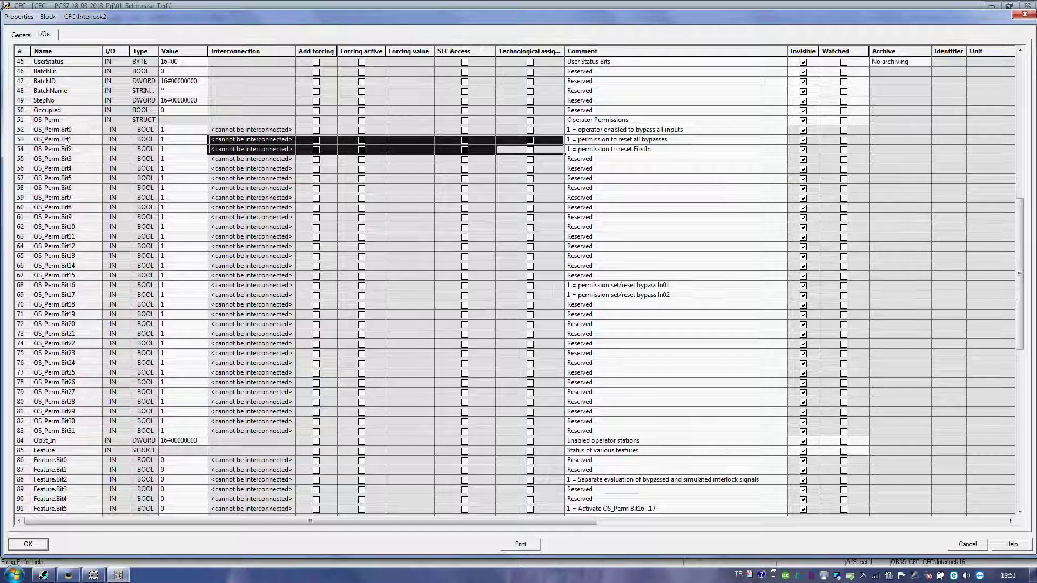
left_click(68, 130)
left_click(173, 130)
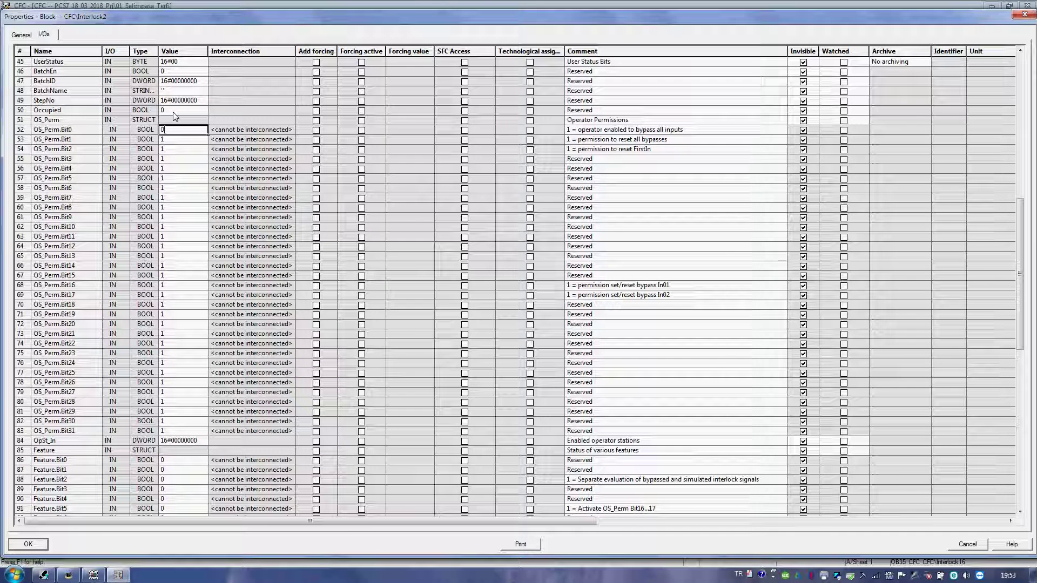
type("0")
left_click(177, 150)
Step: Set OS_Perm.Bit16, the permission to set or reset the In01 bypass, to 0
left_click_drag(506, 287, 507, 295)
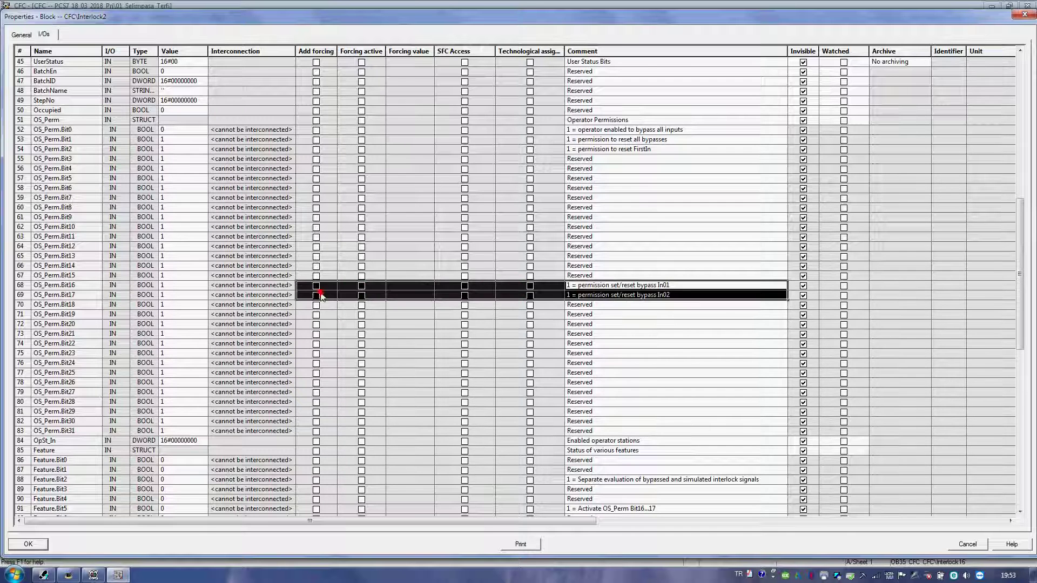
left_click(177, 288)
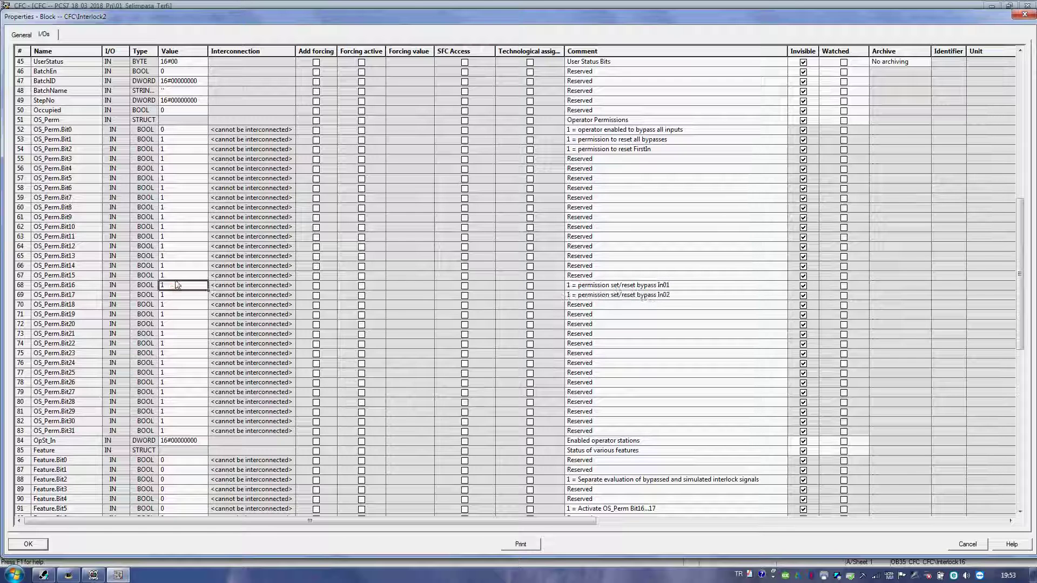
type("0")
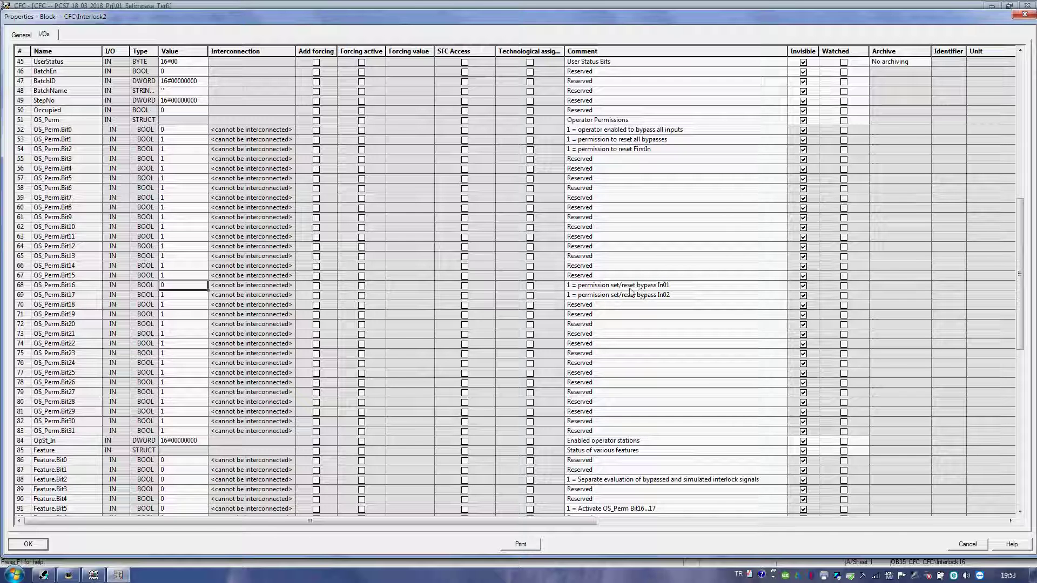
left_click(180, 296)
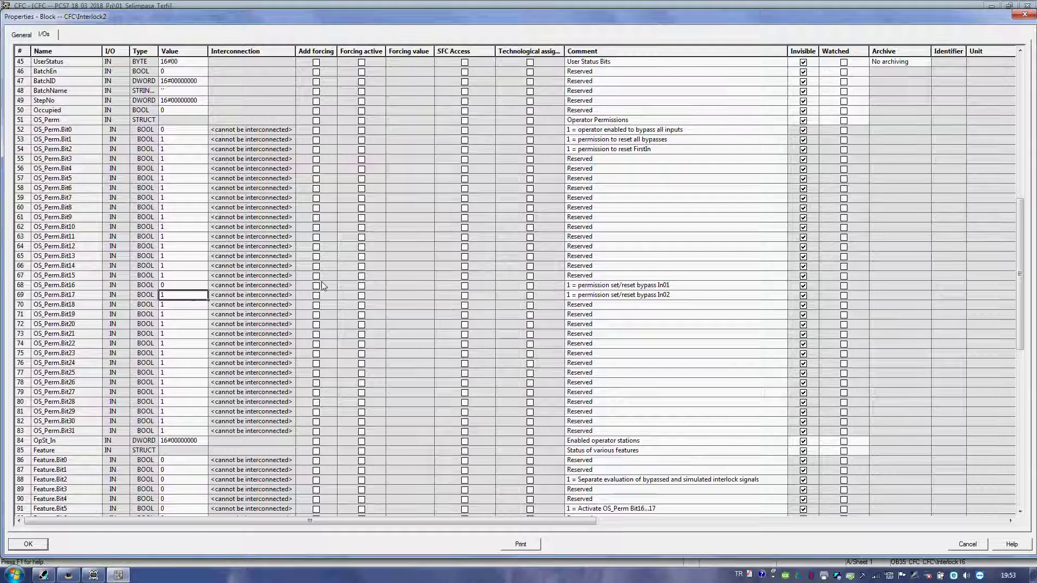
Step: Set Feature.Bit5 of Interlock2 to 1 to activate the OS_Perm Bit16 and Bit17 permissions
scroll(318, 292, "down", 5)
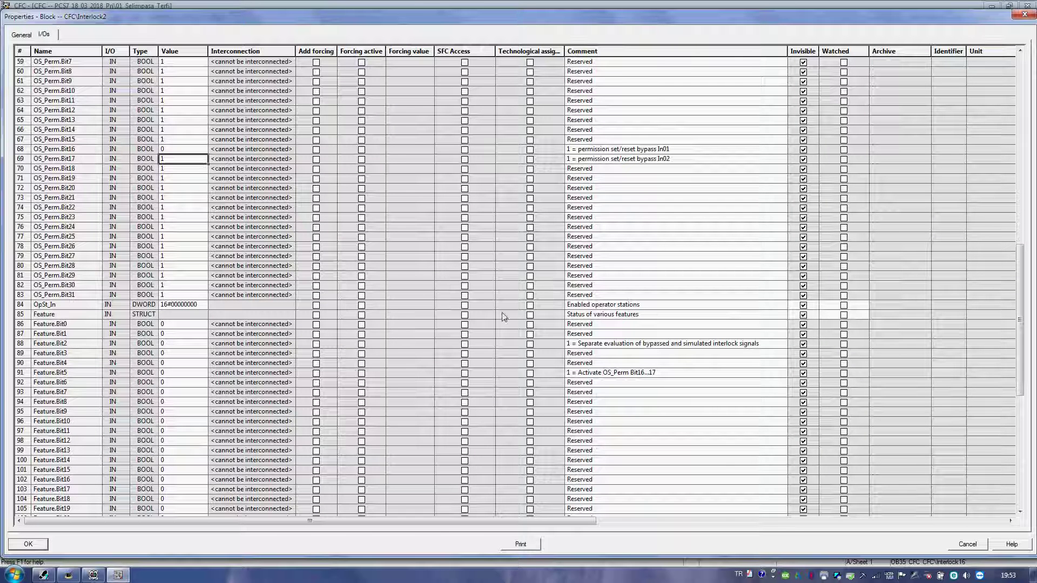
left_click_drag(601, 376, 184, 374)
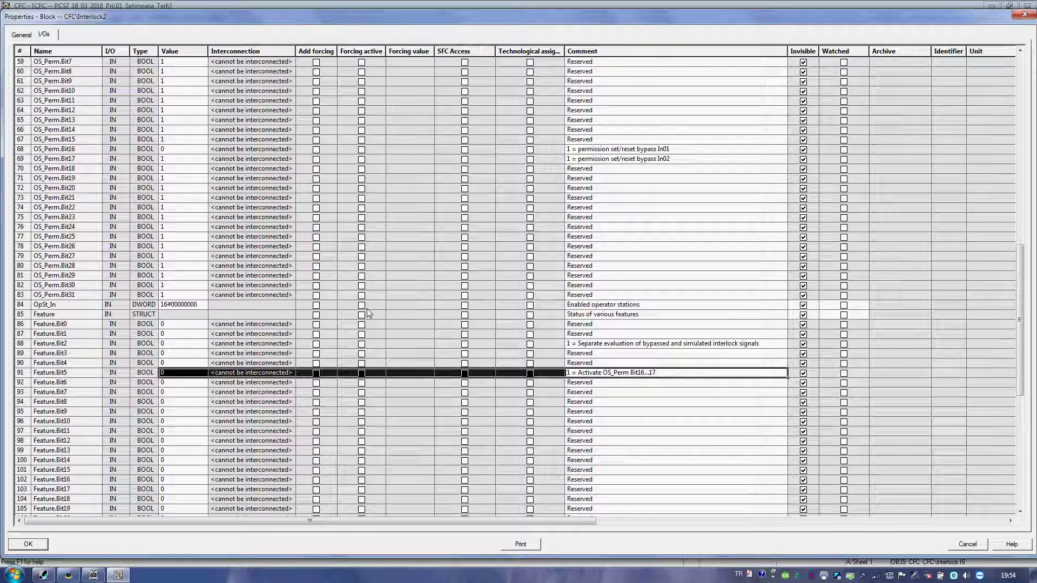
type("1")
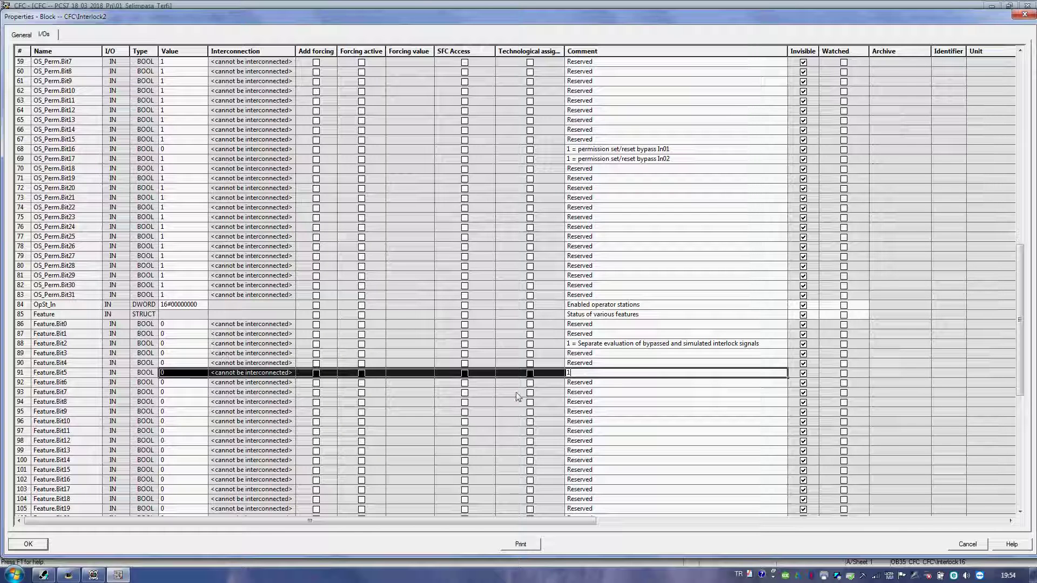
key("Escape")
left_click(178, 373)
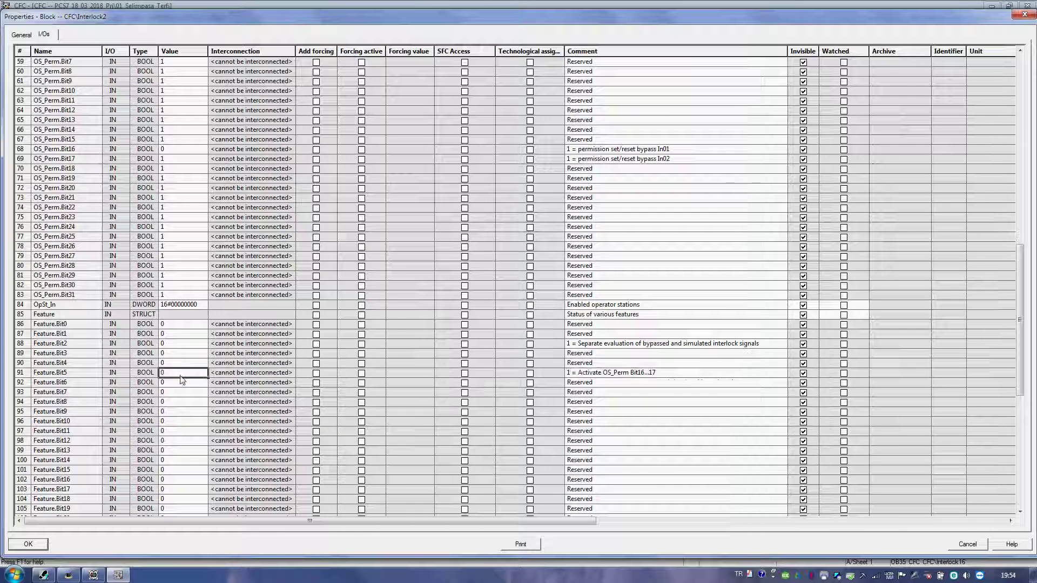
type("1")
key("Return")
scroll(345, 273, "down", 3)
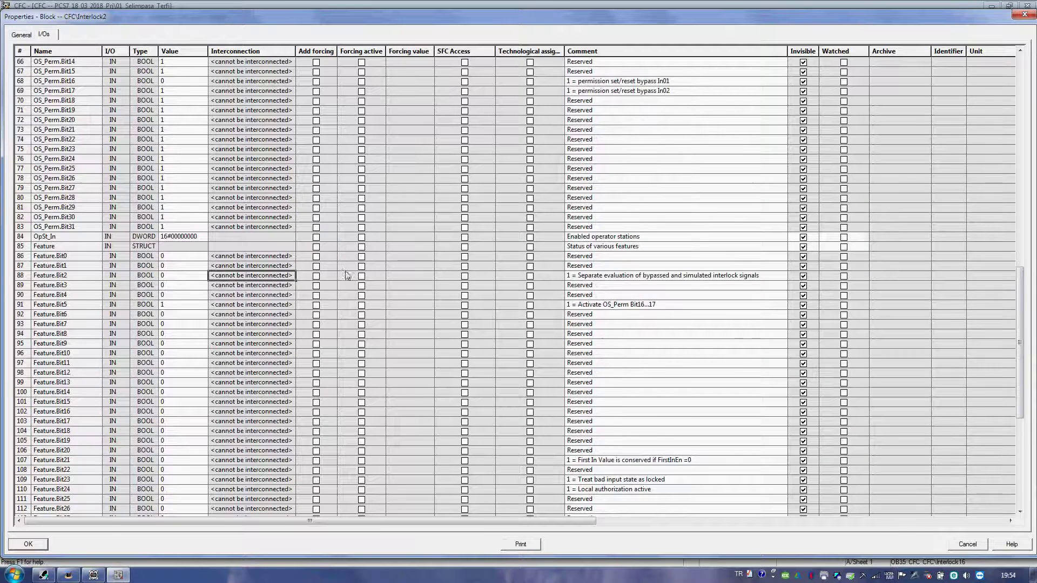
Step: Review the OS_Perm Bit16 and Bit17 bypass permissions for In01 and In02
scroll(498, 195, "up", 5)
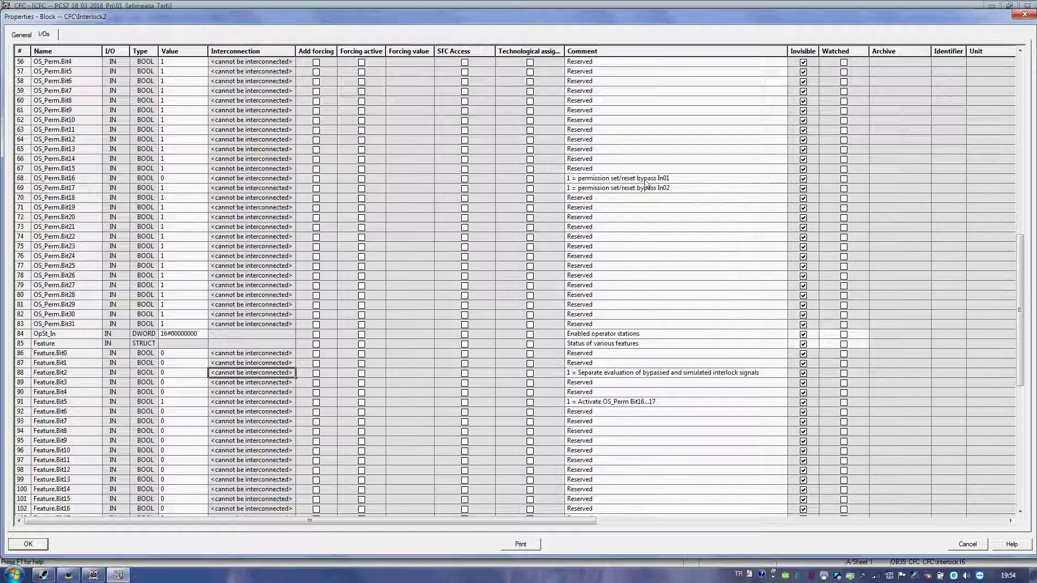
left_click_drag(621, 179, 169, 171)
left_click_drag(621, 191, 202, 180)
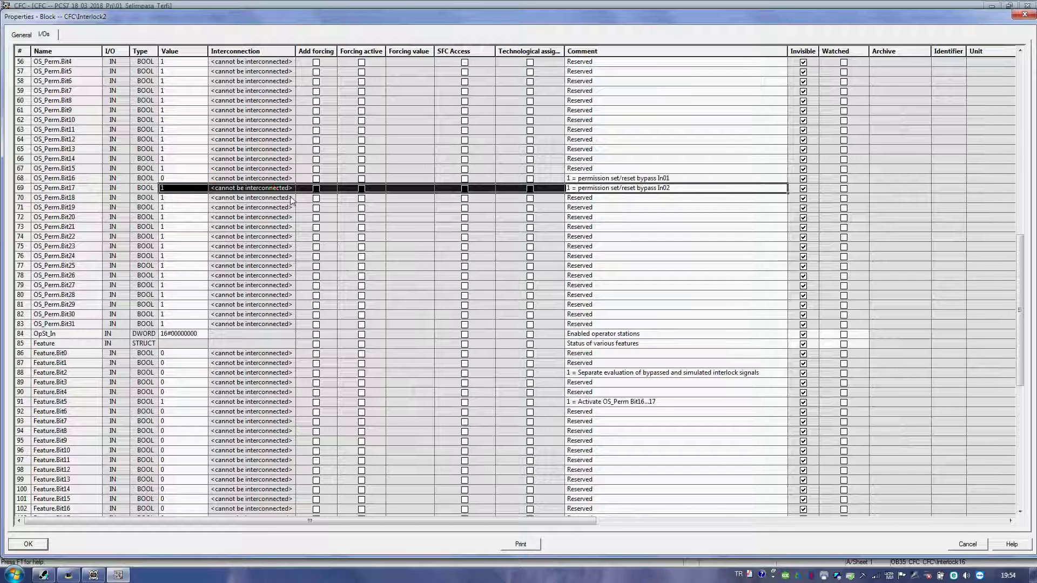
Step: Set Feature.Bit31 of Interlock2 to 1 to evaluate the first relevant signal
scroll(324, 227, "down", 7)
scroll(376, 274, "down", 2)
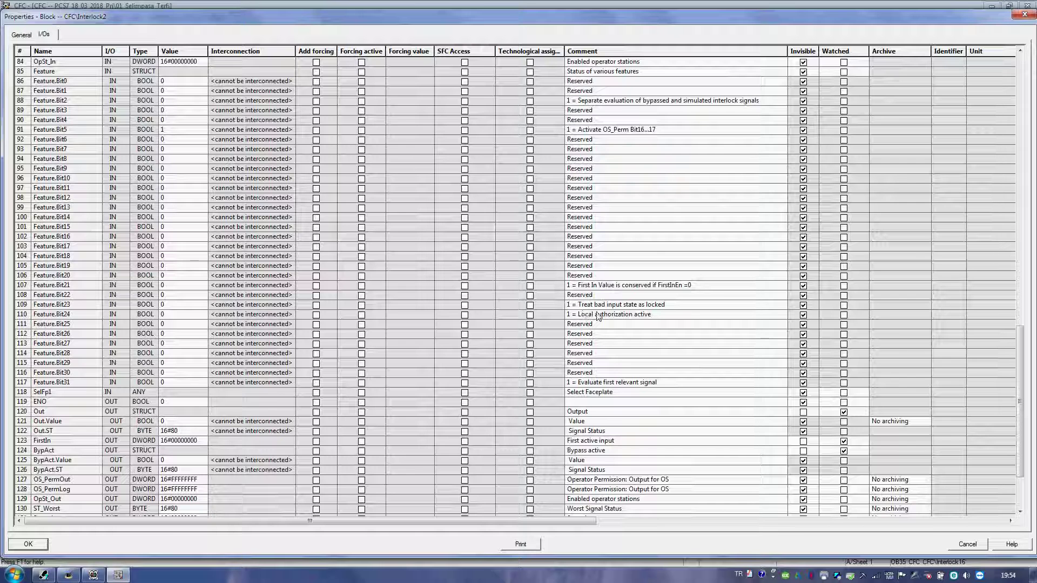
scroll(527, 309, "down", 3)
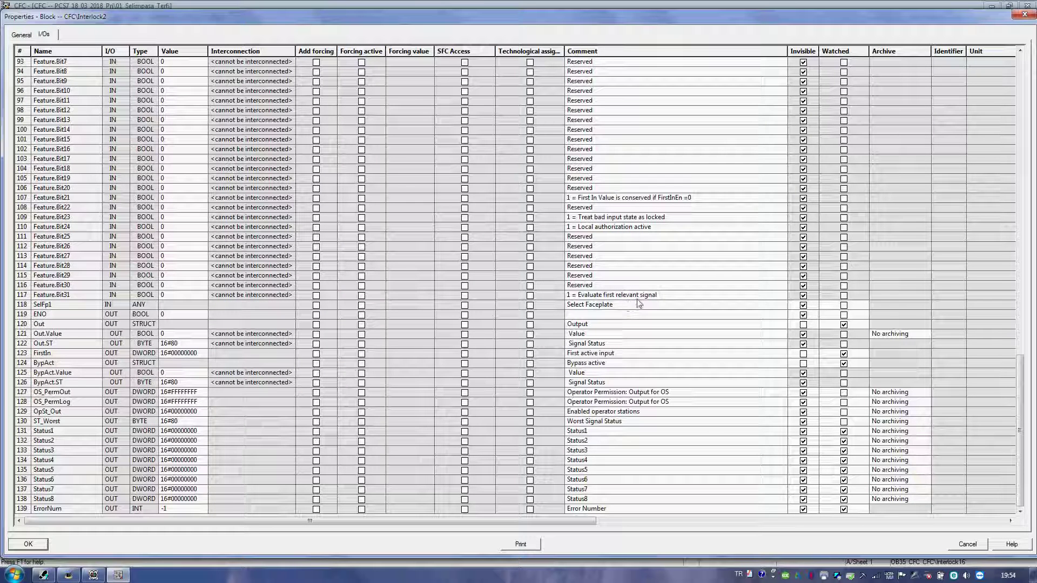
left_click_drag(640, 296, 165, 297)
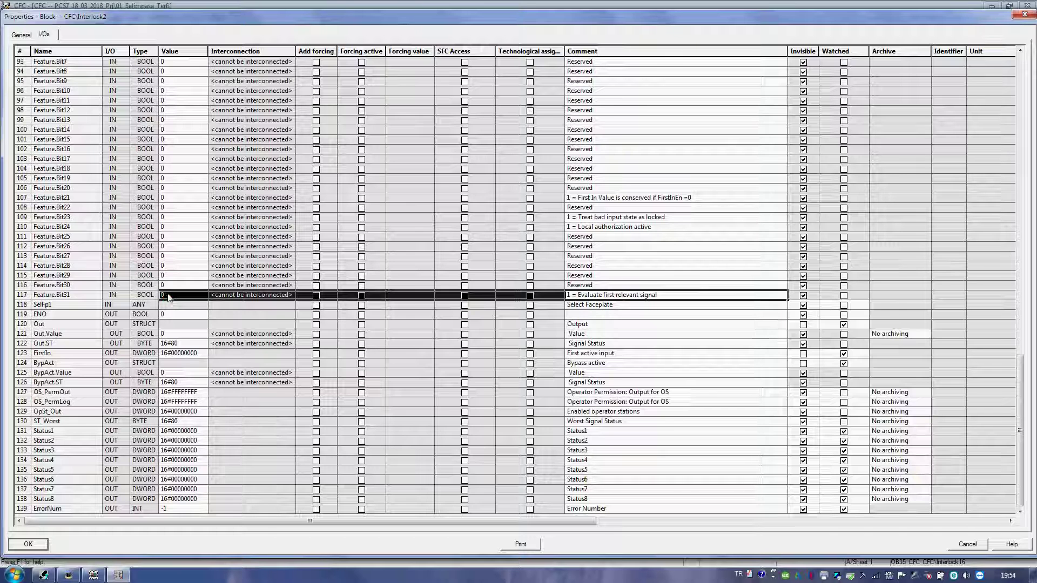
left_click(171, 297)
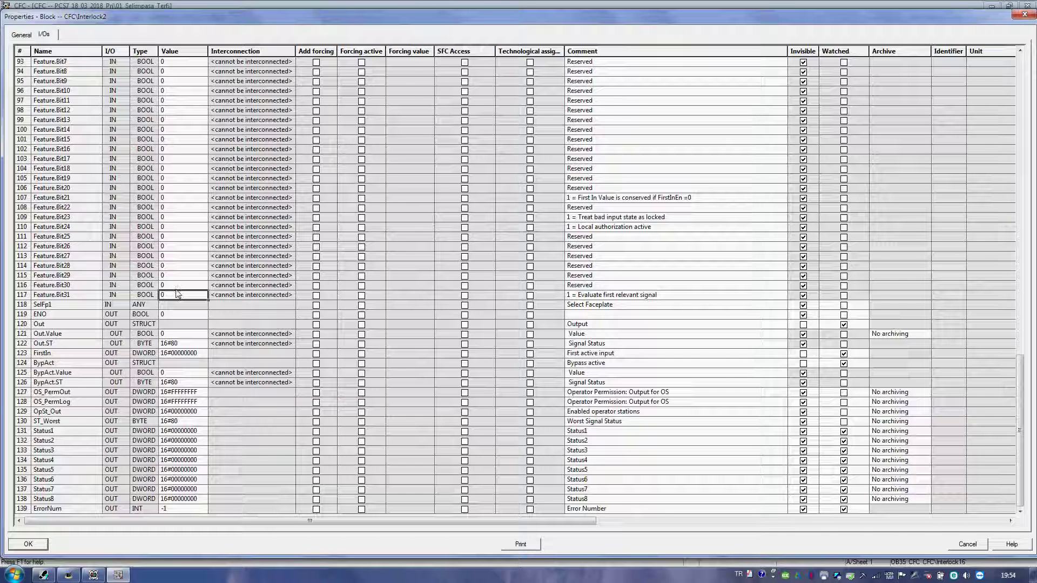
type("1")
left_click(194, 265)
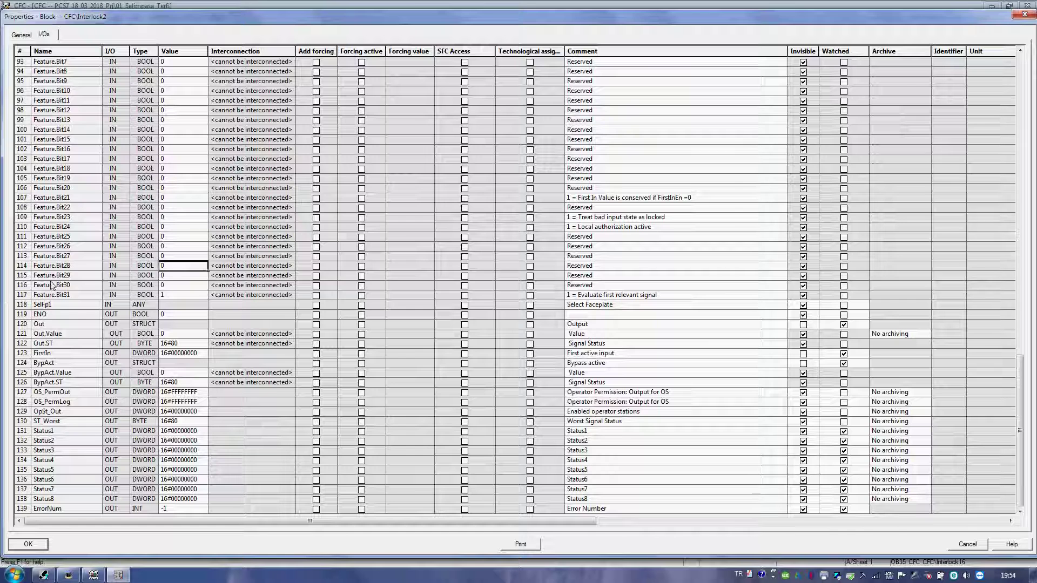
Step: Review the SelFp1, ENO, FirstIn, BypAct.ST and OS_PermOut parameters and apply the Interlock2 property changes
left_click(81, 275)
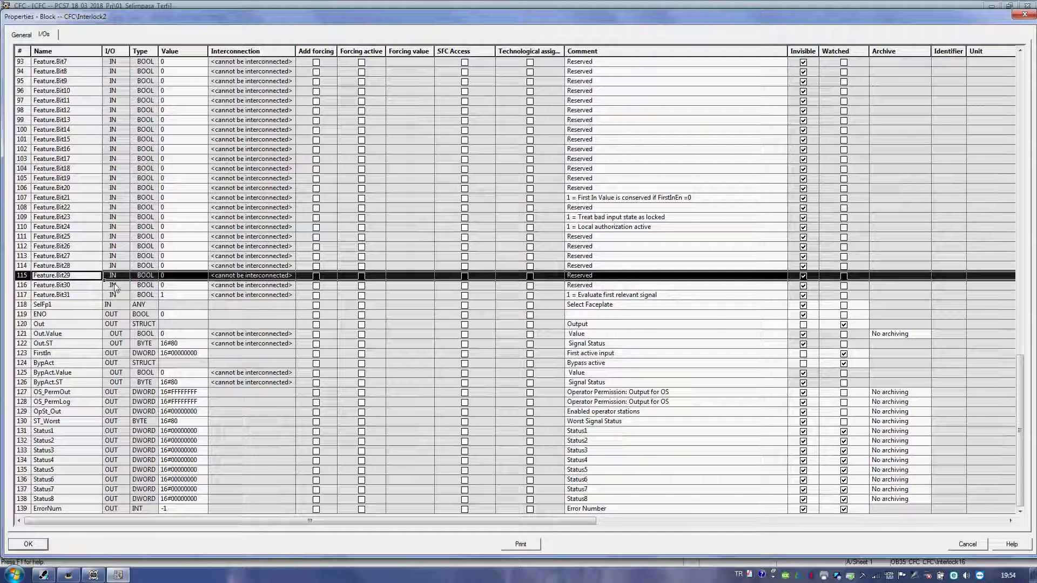
left_click(59, 306)
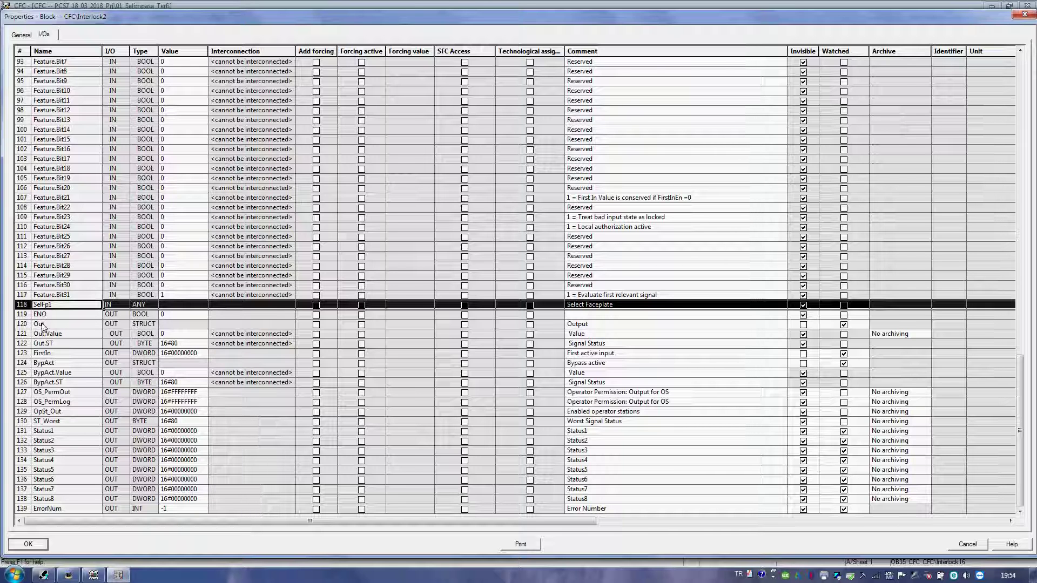
left_click(54, 318)
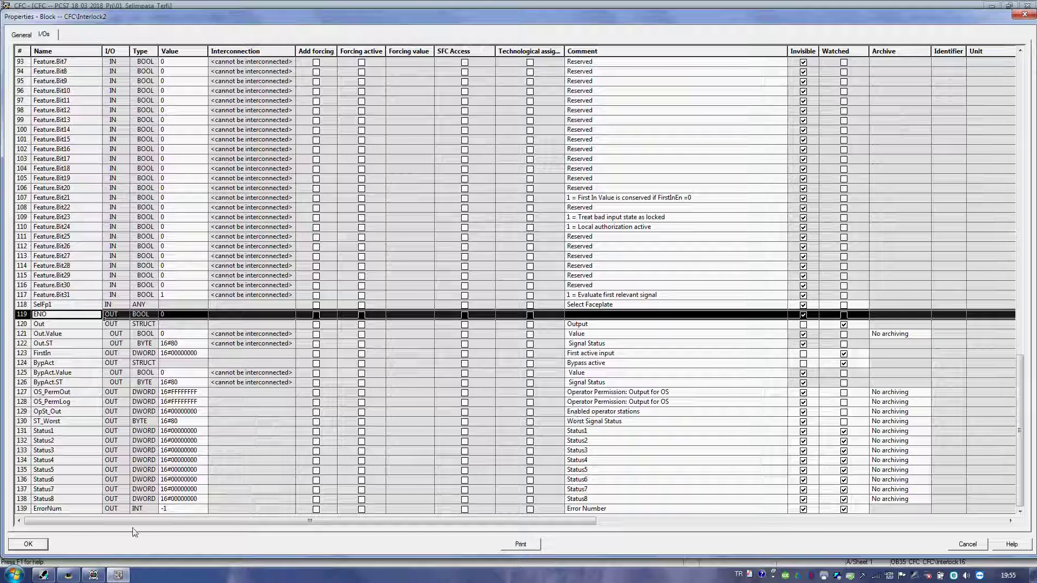
left_click(40, 383)
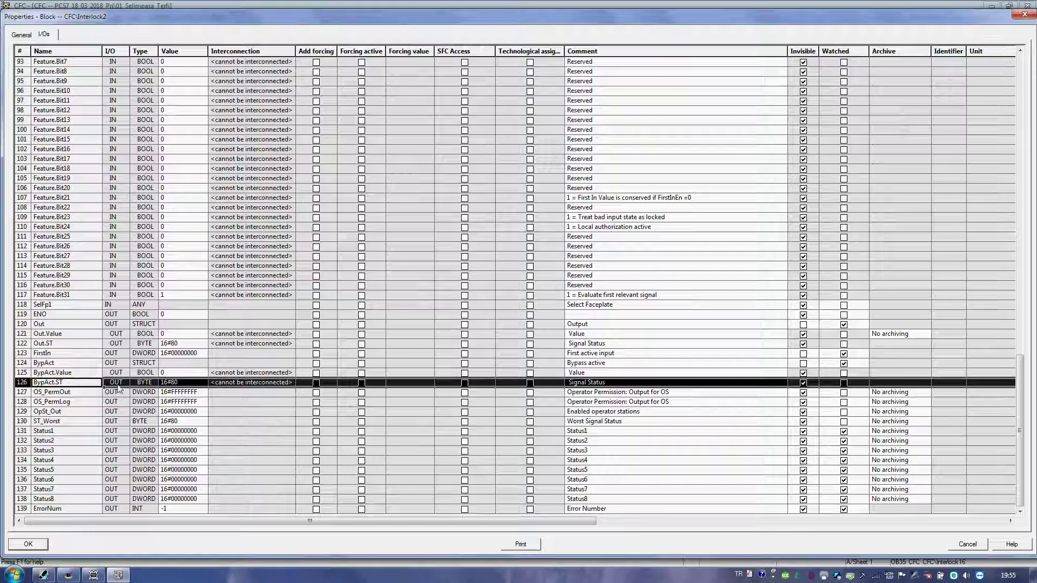
left_click(37, 356)
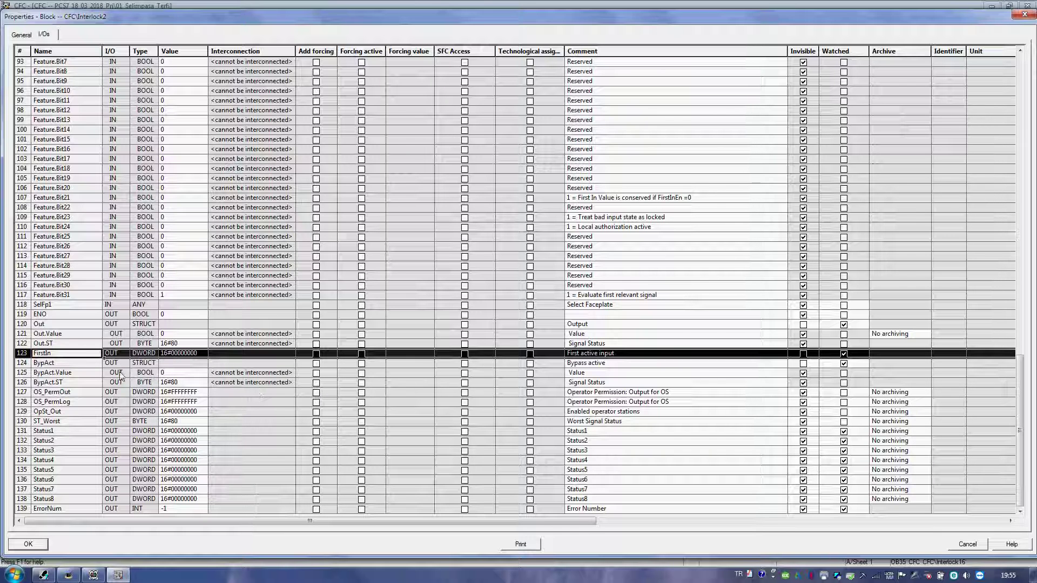
left_click(195, 354)
left_click(66, 393)
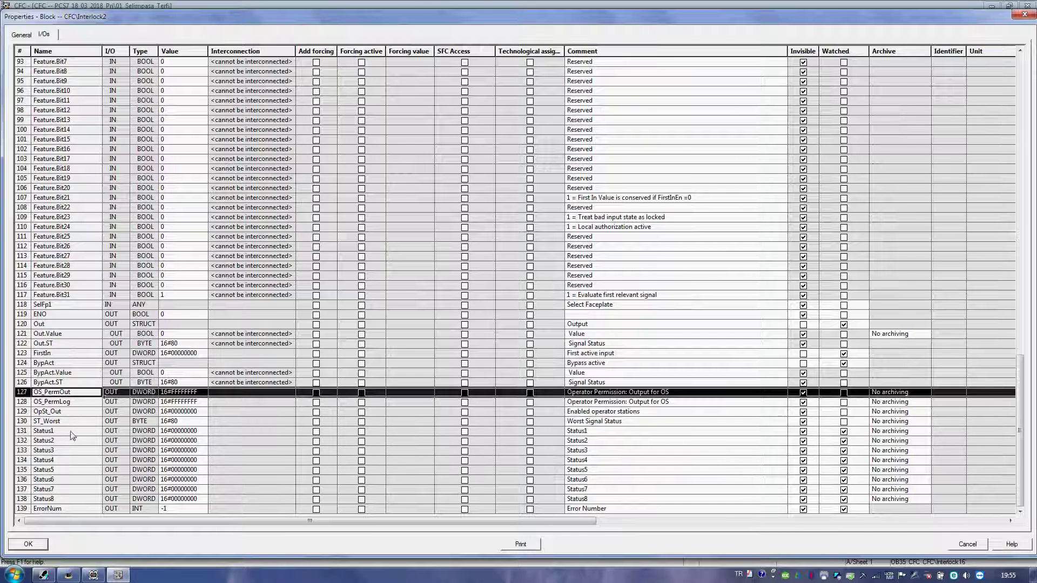
left_click(25, 544)
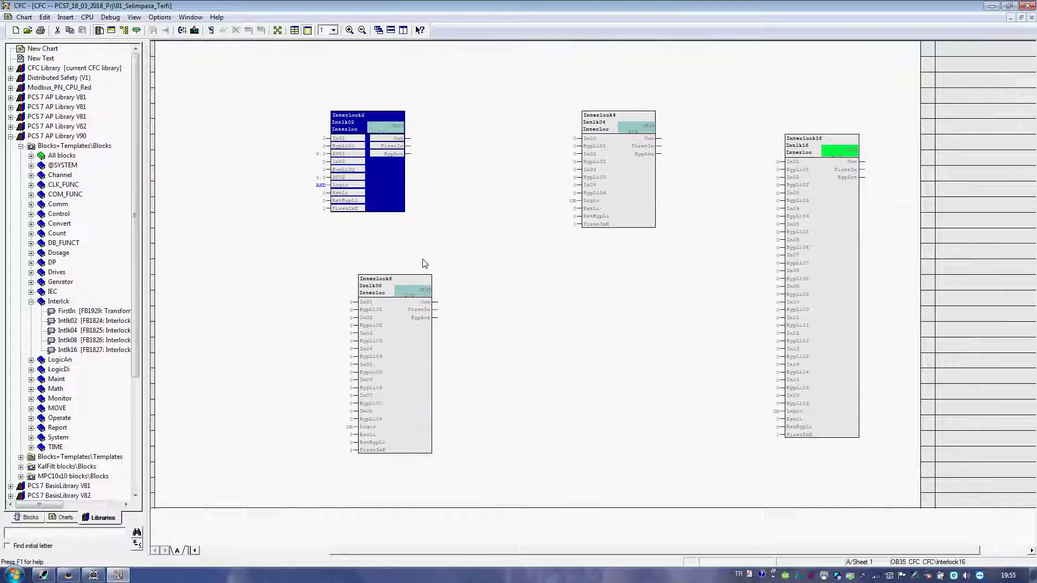
Step: Check the block icon setting in the general properties of Interlock2 and close them without changes
left_click(266, 97)
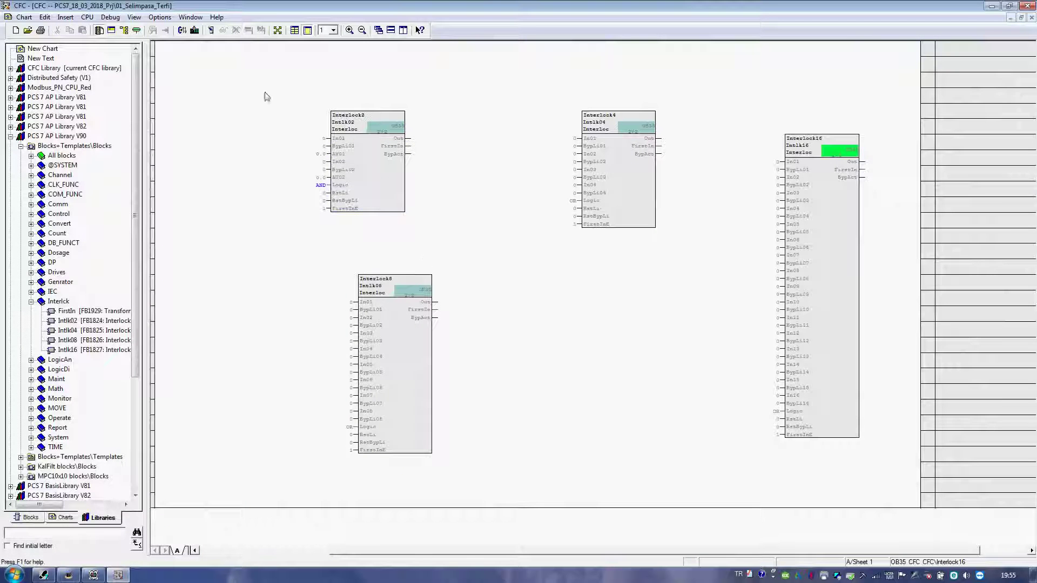
double_click(357, 132)
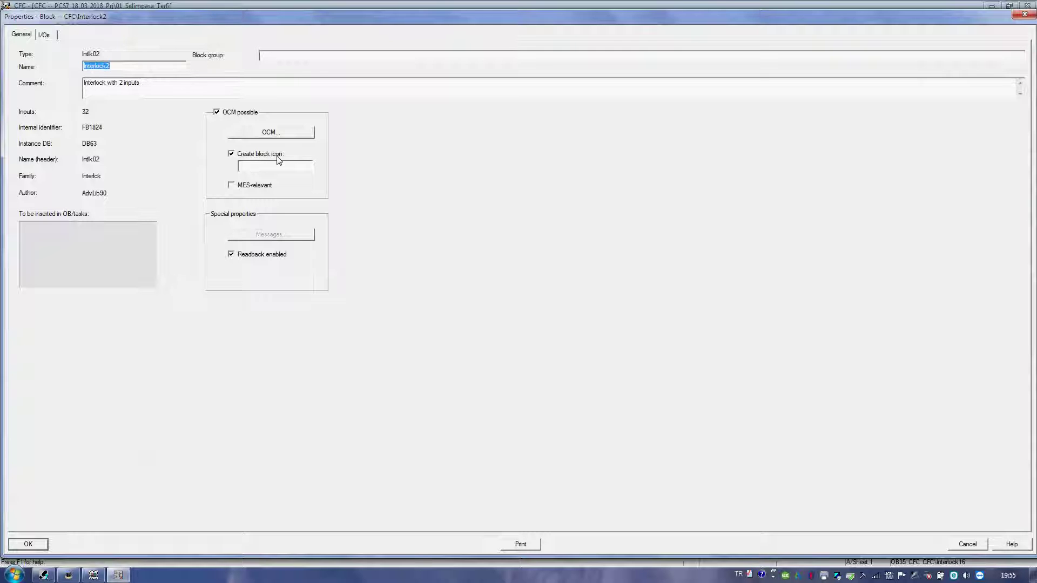
left_click(249, 164)
left_click(1024, 14)
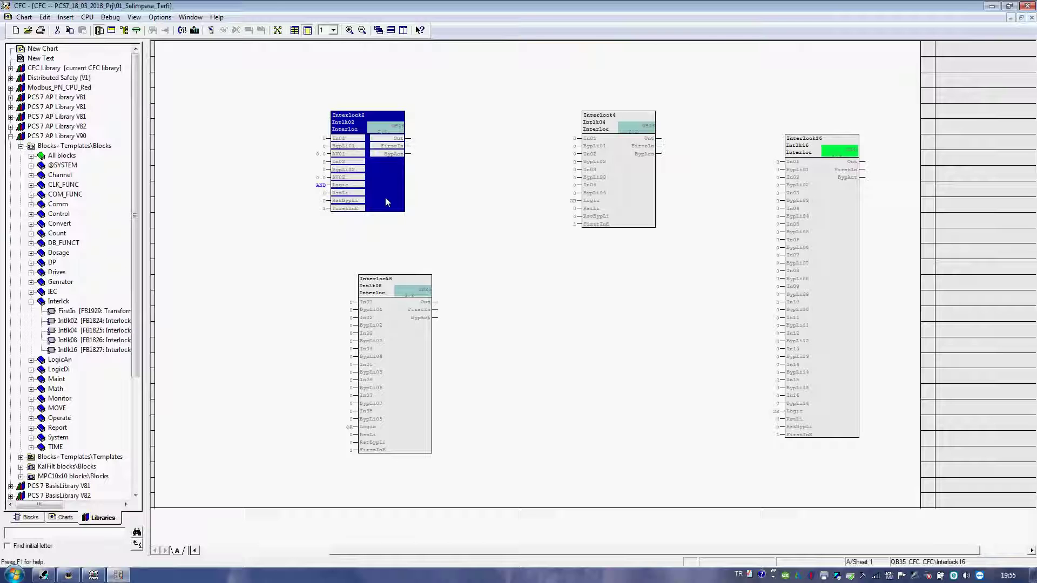
Step: Compile the charts as a program with the scope Changes only and module drivers generated, and close the log
left_click(208, 197)
left_click(182, 30)
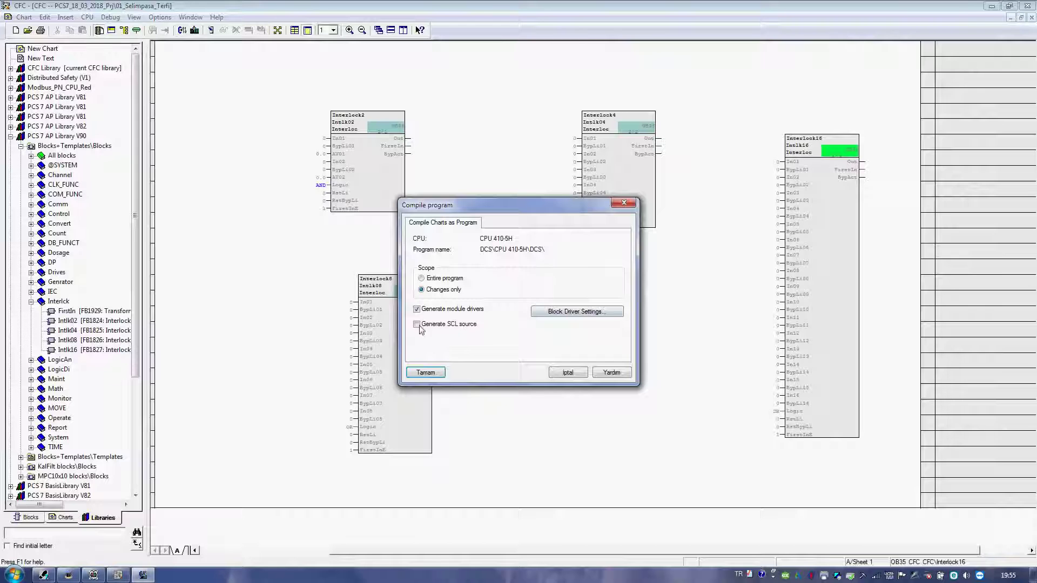
left_click(426, 373)
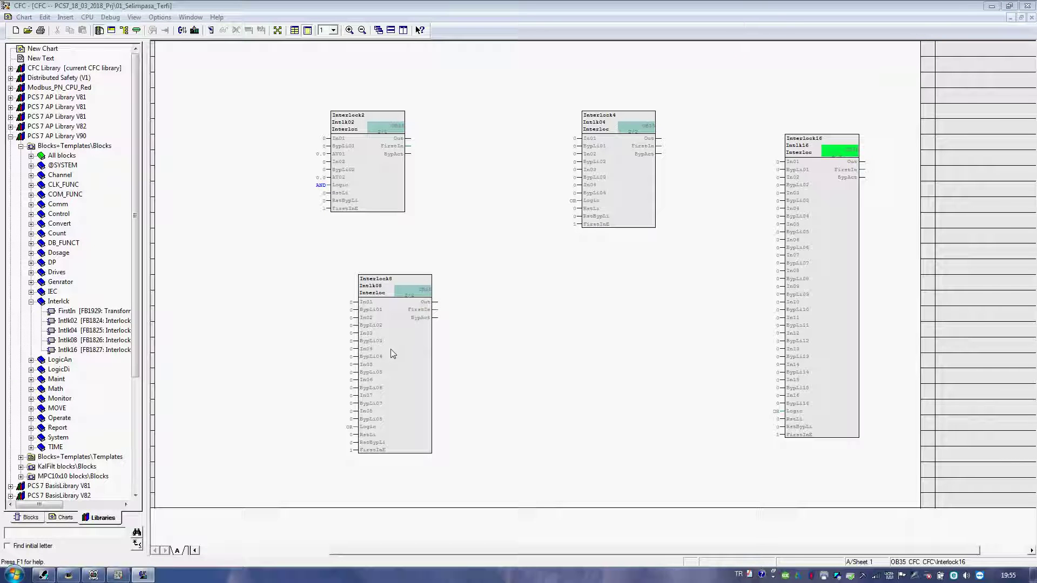
key("ctrl+b")
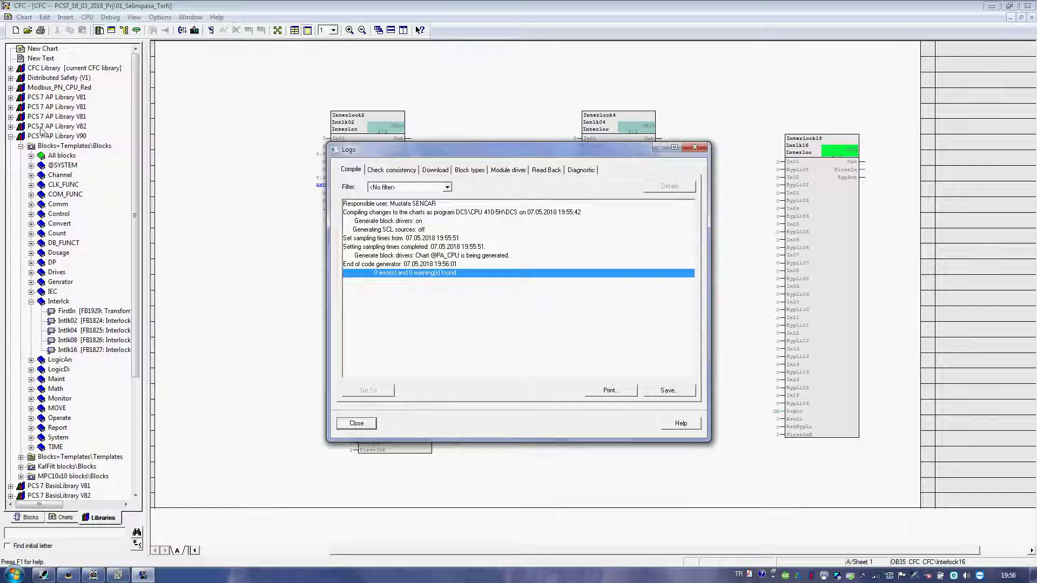
left_click(356, 423)
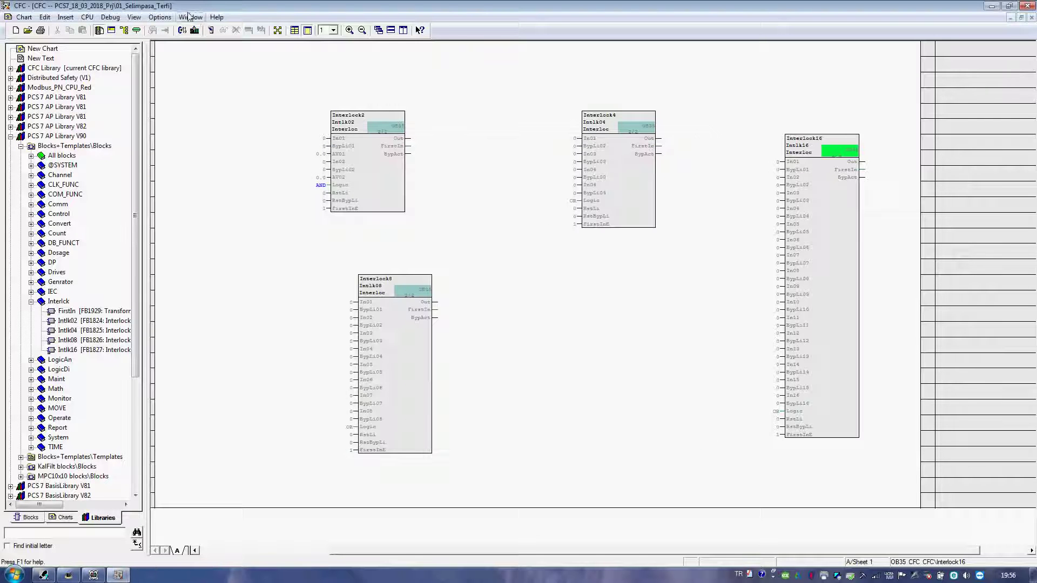
Step: Download only the program changes to the simulated CPU 410-5H and minimize the simulator window
left_click(195, 31)
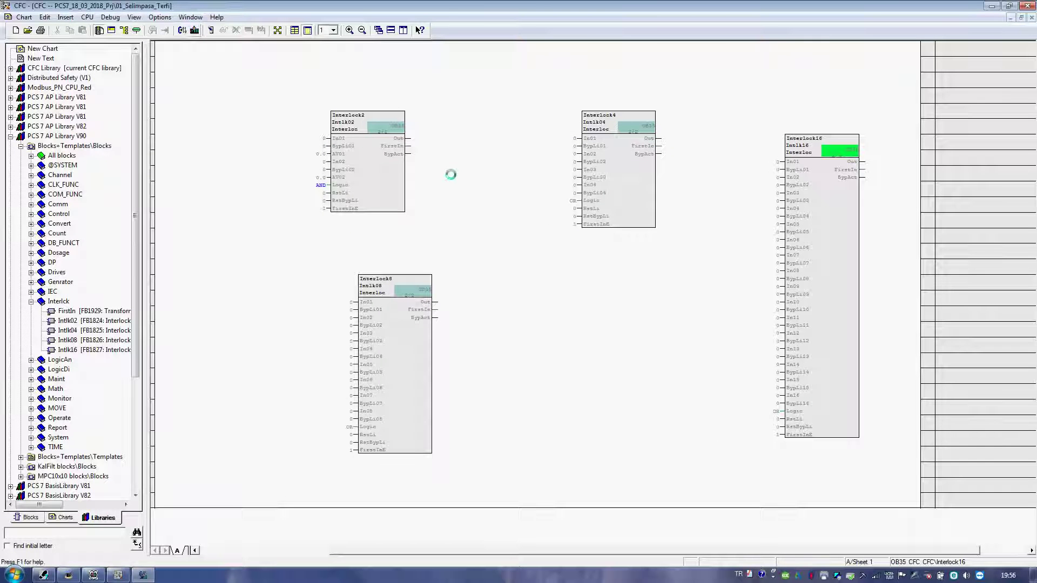
left_click(93, 574)
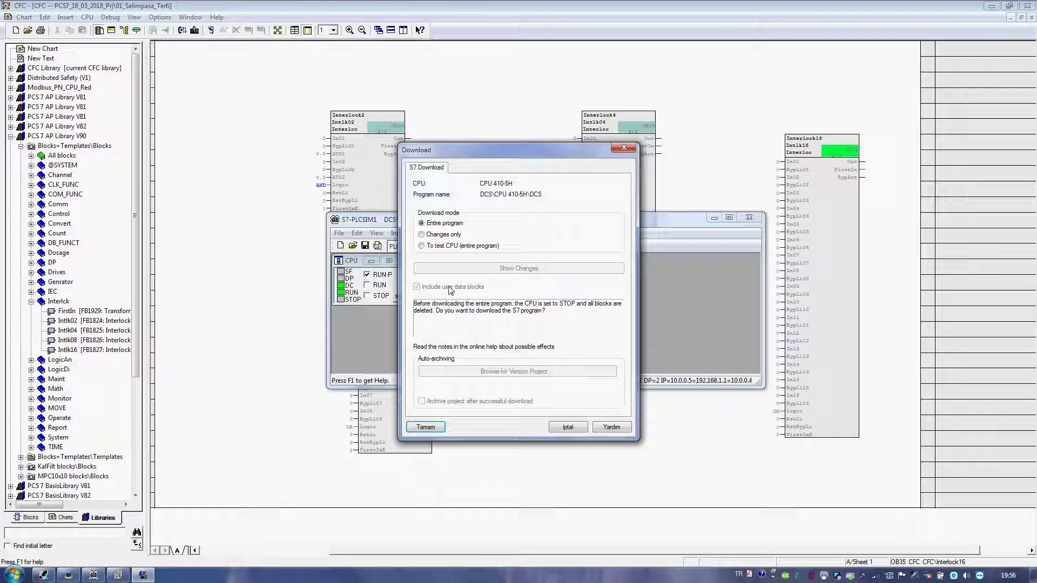
left_click(435, 235)
left_click(427, 427)
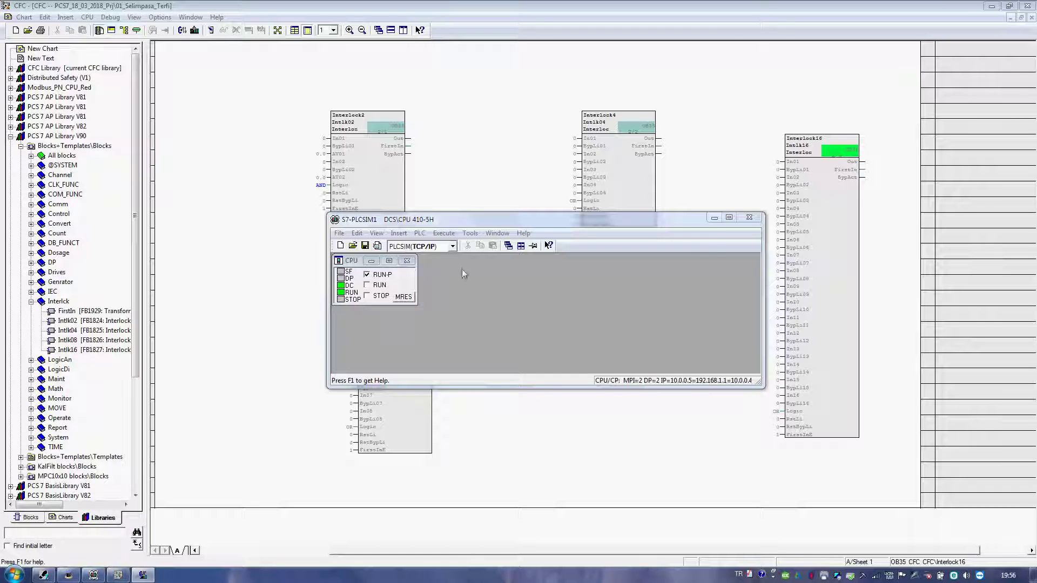
left_click(695, 147)
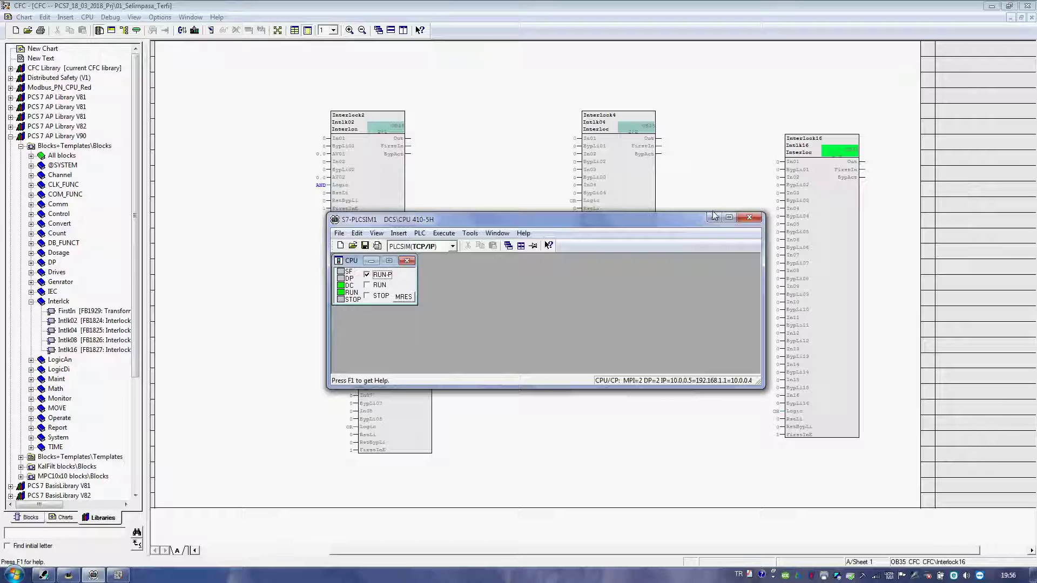
left_click(716, 216)
Step: Start the OS compilation wizard for OS1 in SIMATIC Manager and confirm the TCP/IP connection at 10.0.0.4 for the DCS program
left_click(43, 575)
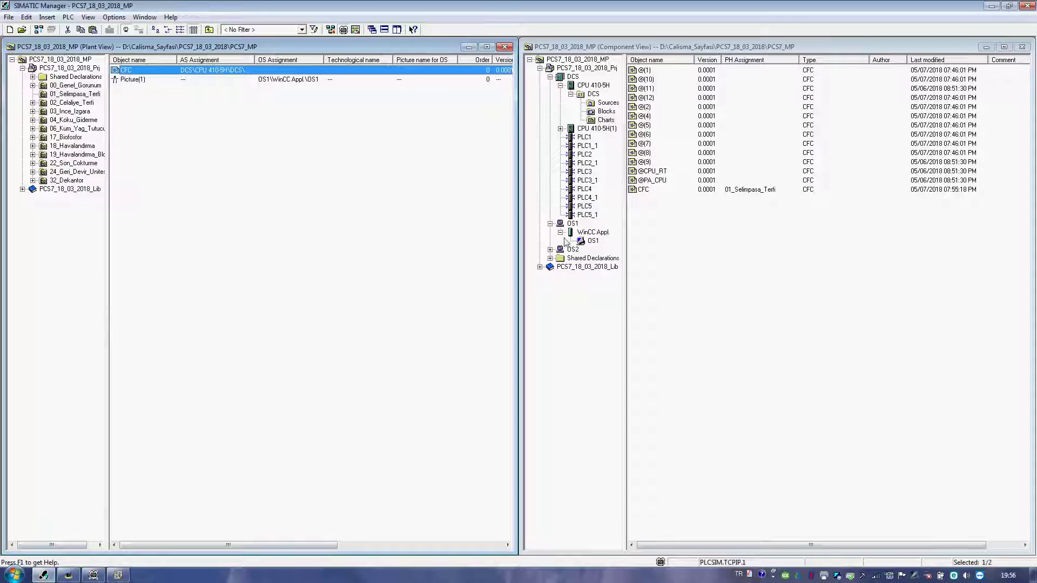
left_click(593, 240)
right_click(593, 241)
left_click(664, 369)
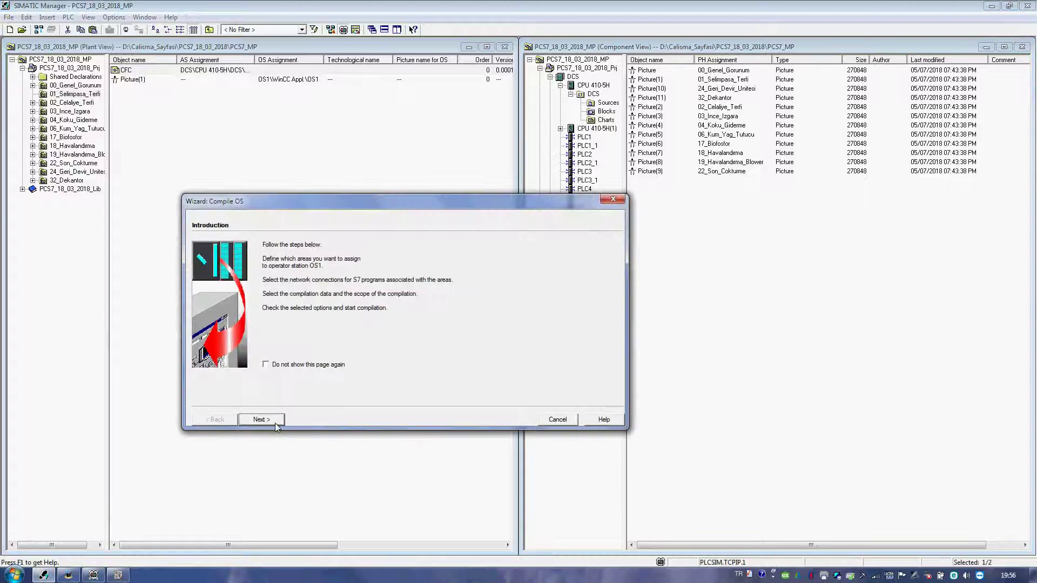
left_click(261, 420)
left_click(261, 419)
left_click(275, 420)
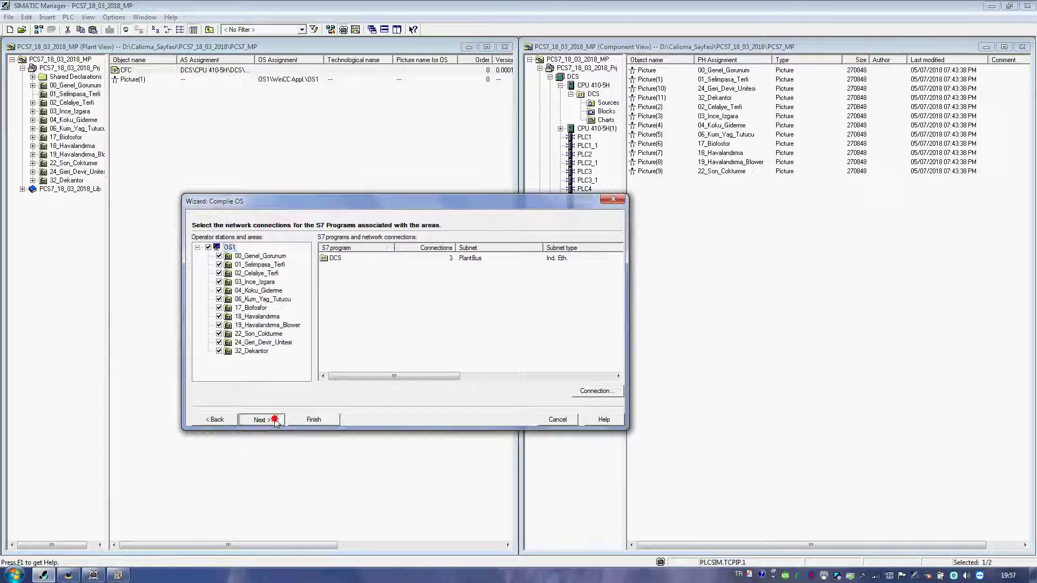
left_click(219, 420)
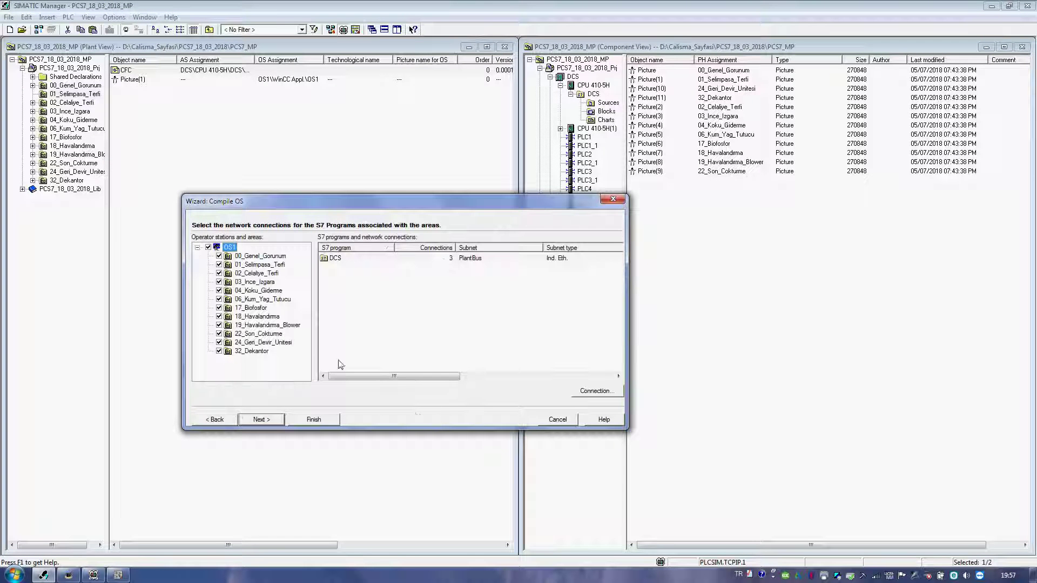
double_click(444, 259)
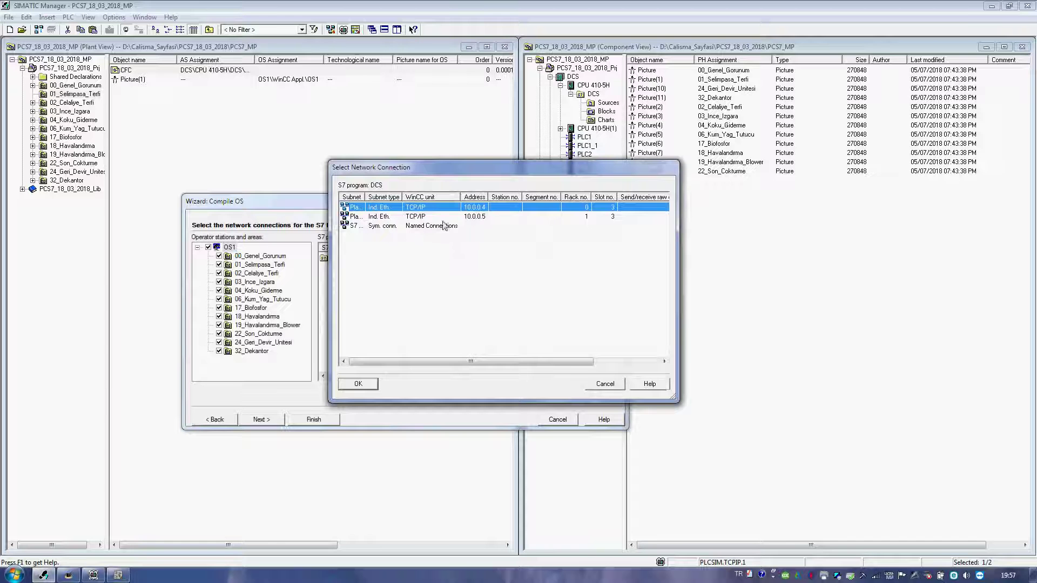
left_click(348, 383)
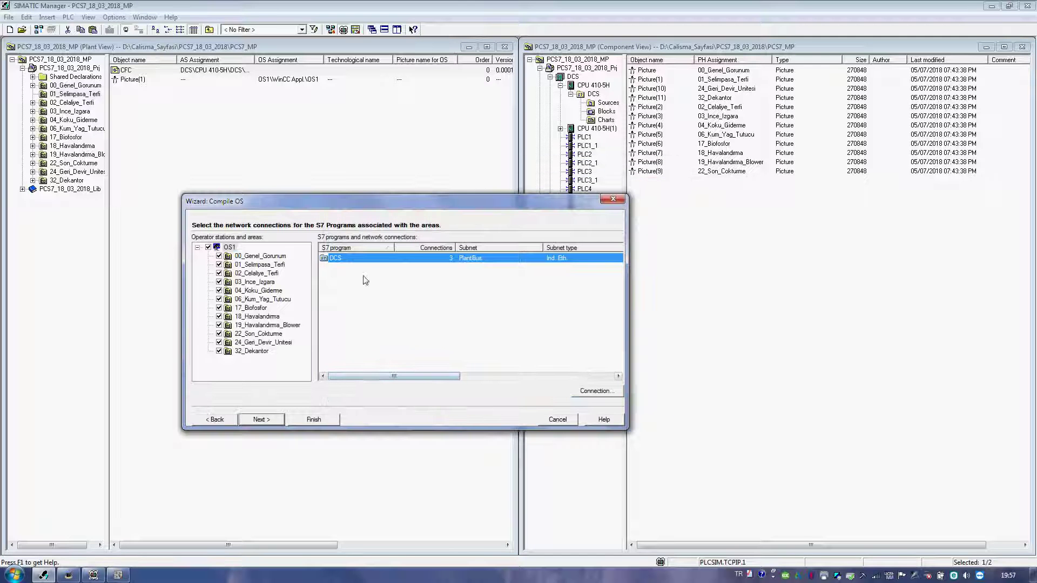
Step: Set the OS compilation scope to Changes, keeping tags, messages and picture tree selected, and start compiling OS1
left_click(261, 420)
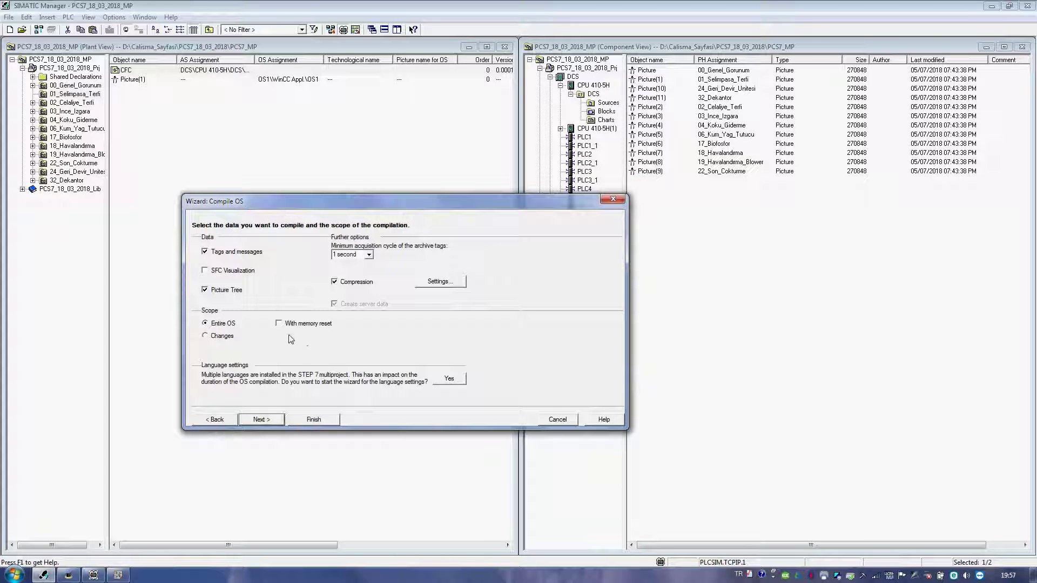
left_click(217, 335)
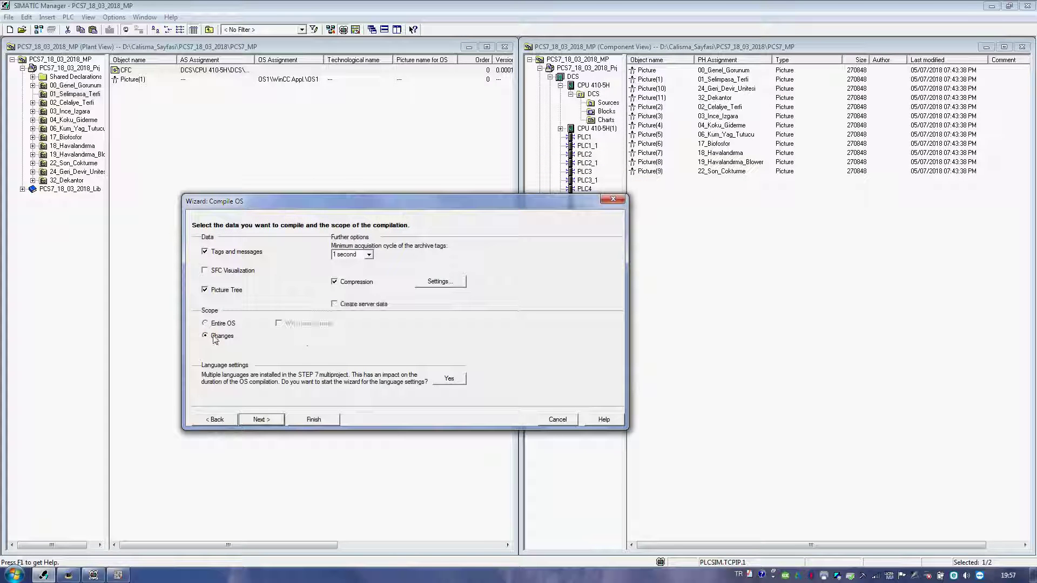
left_click(263, 419)
left_click(463, 421)
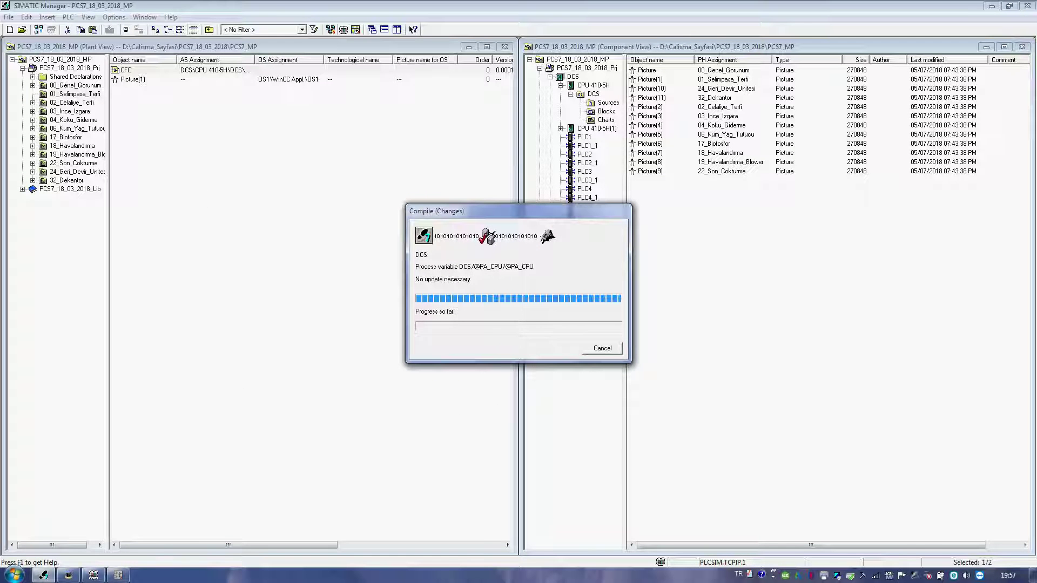
Step: Switch to the CFC editor, go online in test mode with CPU 410-5H and turn on watching for all interlock blocks
left_click(117, 575)
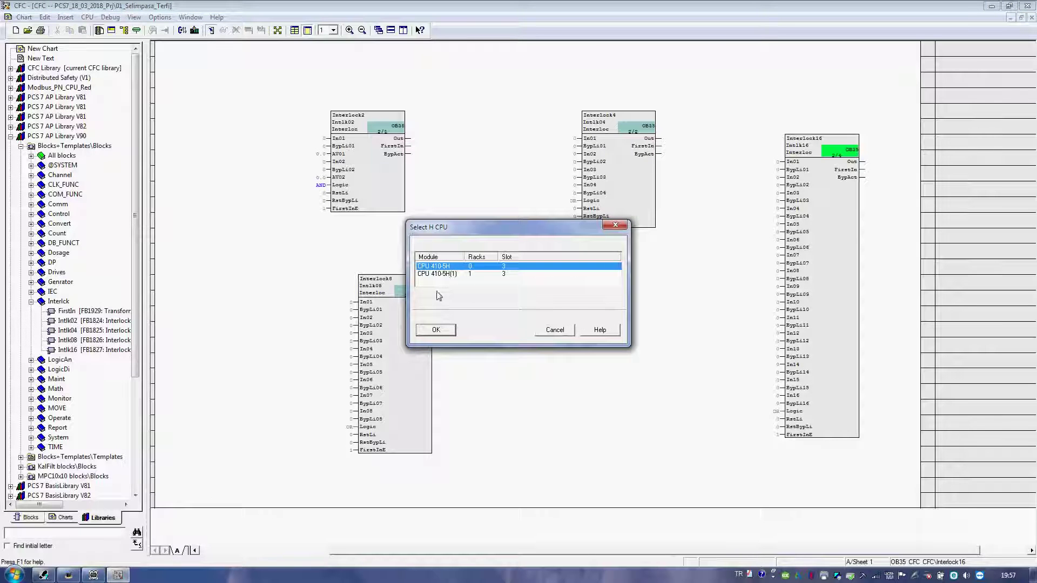
left_click(436, 330)
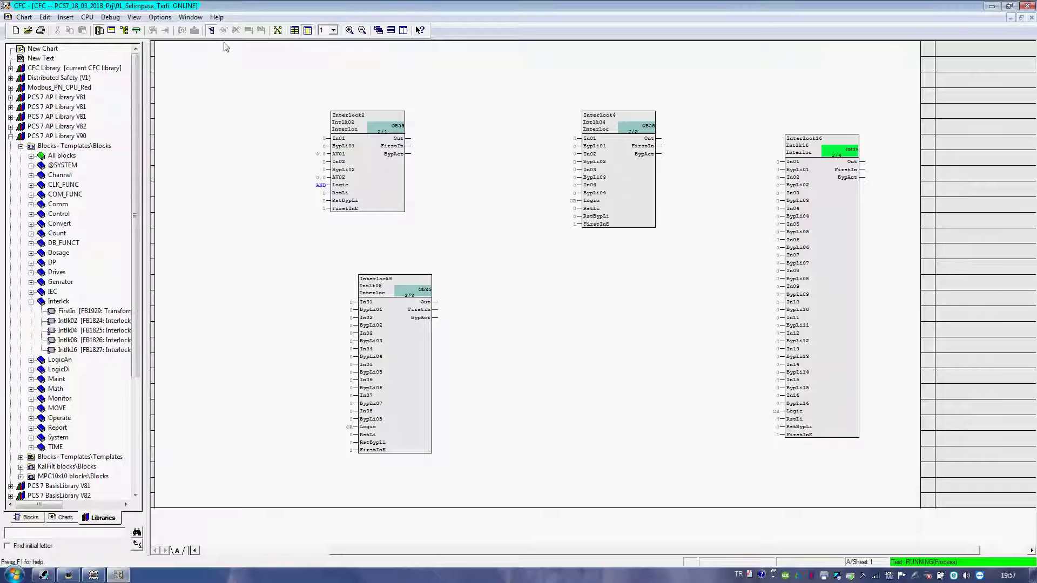
key("ctrl+a")
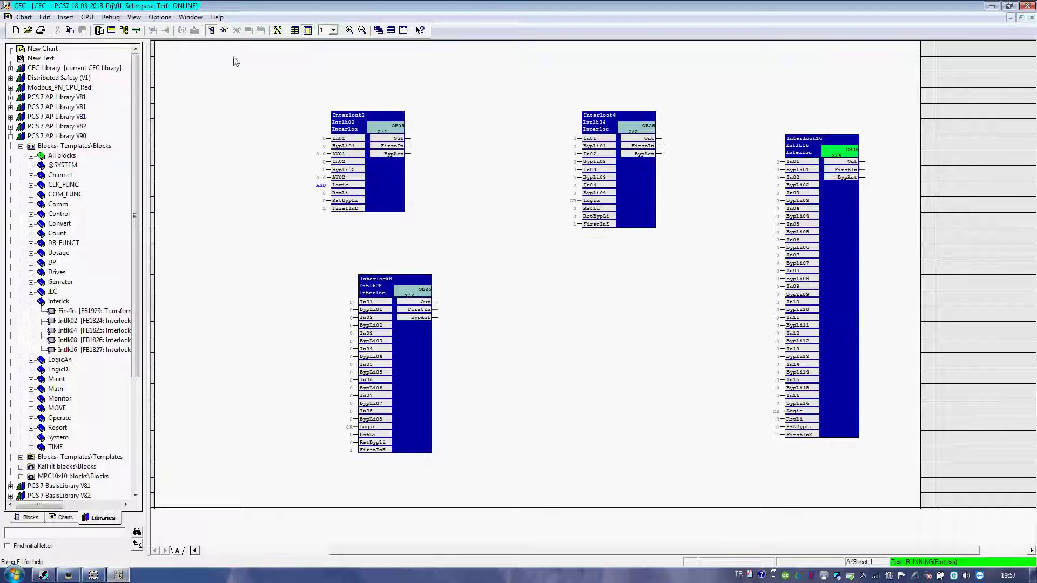
left_click(224, 30)
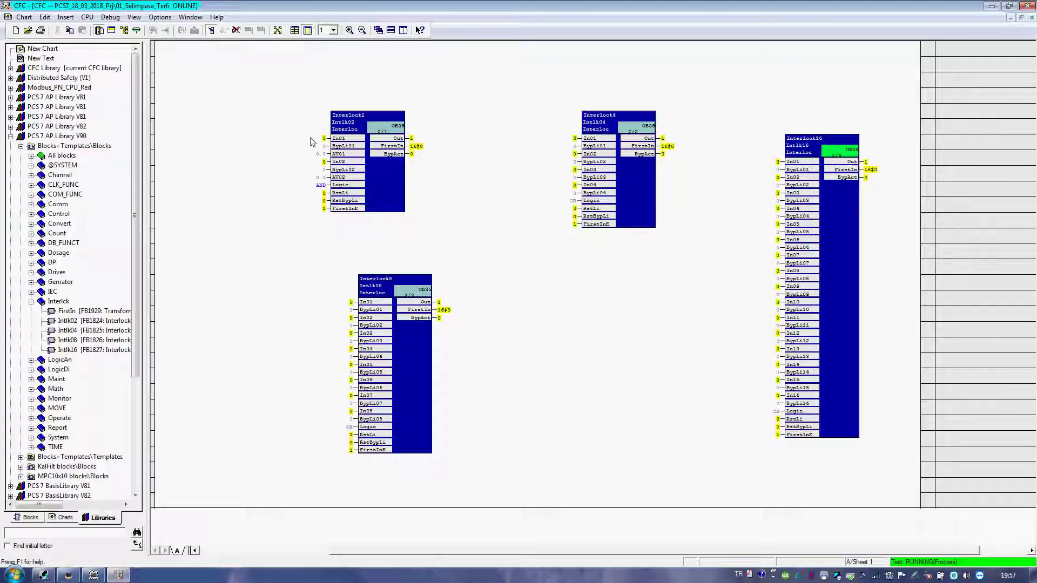
Step: Turn on online watching for the AV01, AV02 and Logic inputs of Interlock2 and for BypLi01 of Interlock4, dismissing the access notices
mouse_move(340, 145)
double_click(352, 175)
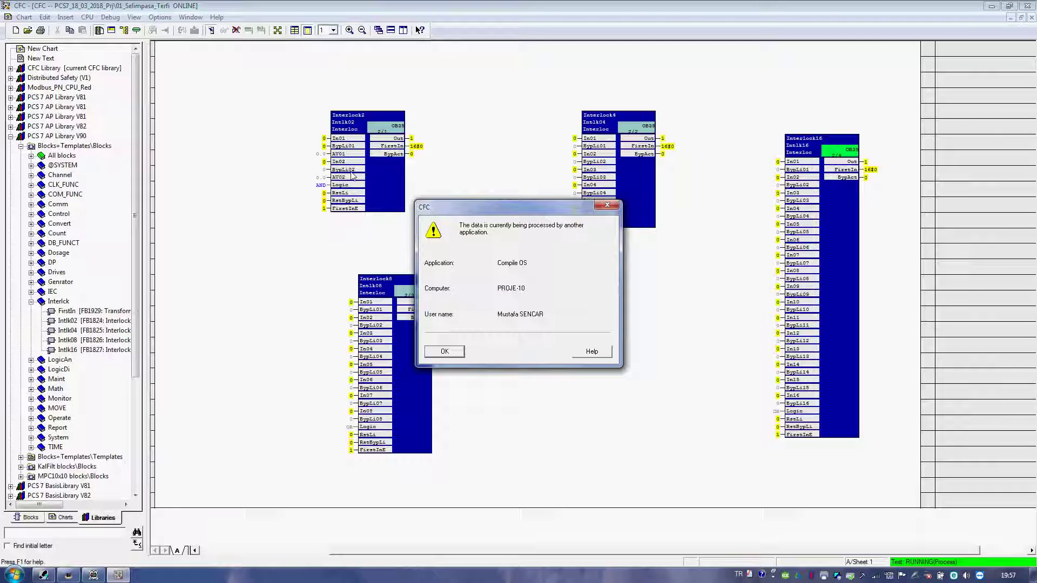
left_click(444, 352)
double_click(346, 156)
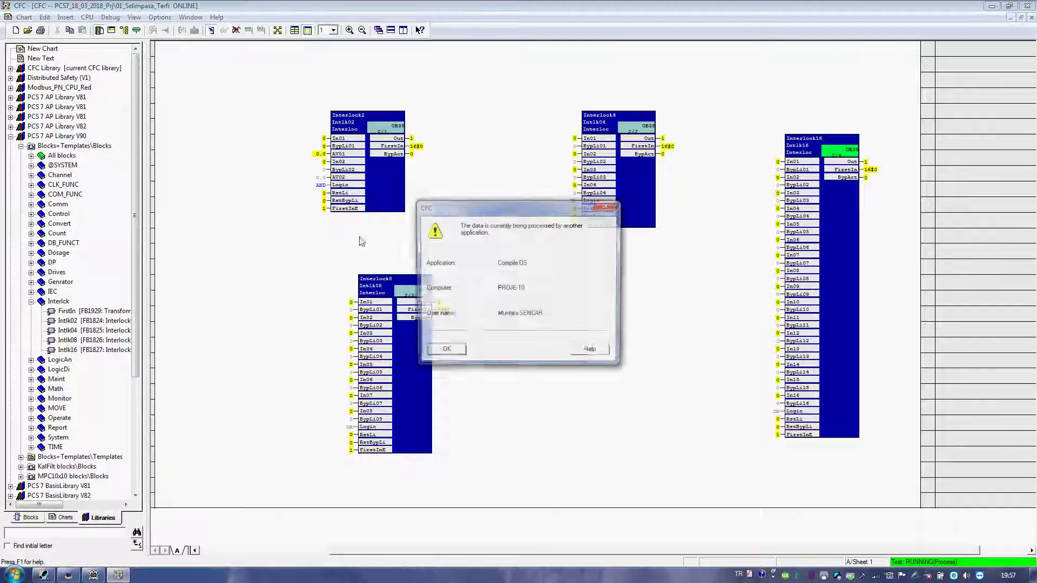
left_click(443, 352)
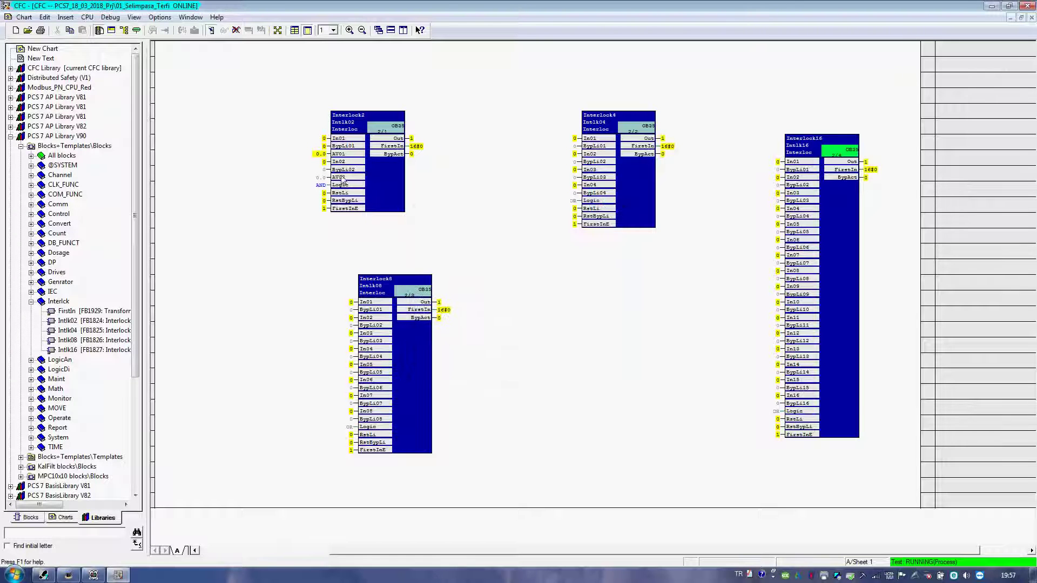
double_click(343, 177)
left_click(444, 351)
double_click(347, 187)
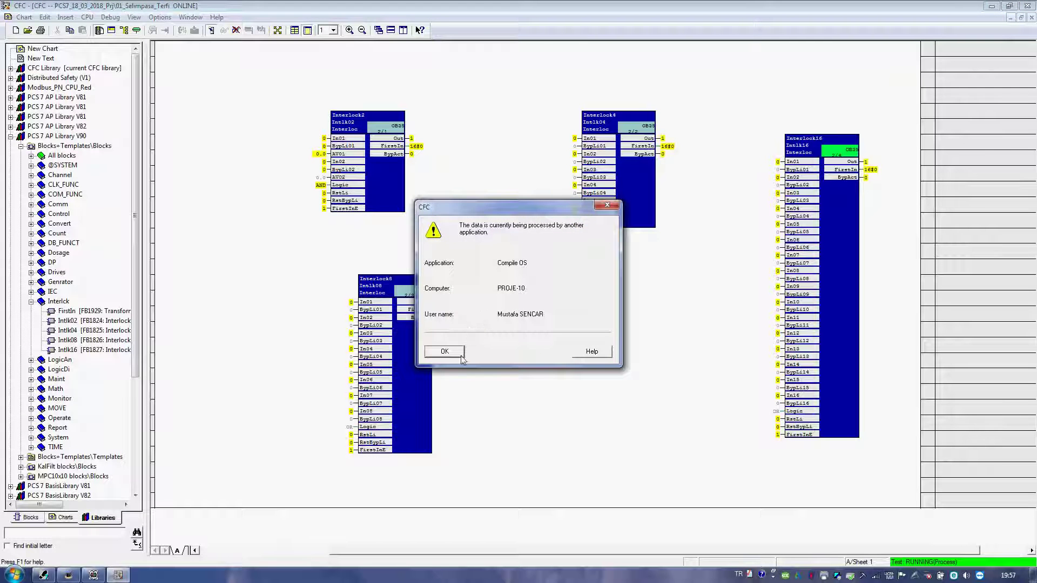
left_click(444, 352)
double_click(338, 177)
left_click(444, 352)
double_click(605, 149)
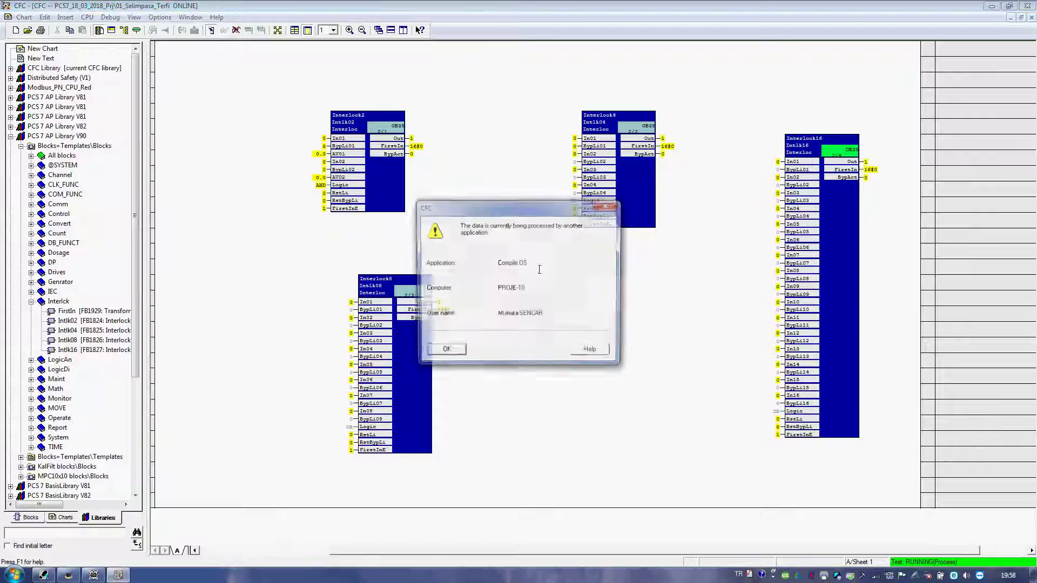
left_click(455, 351)
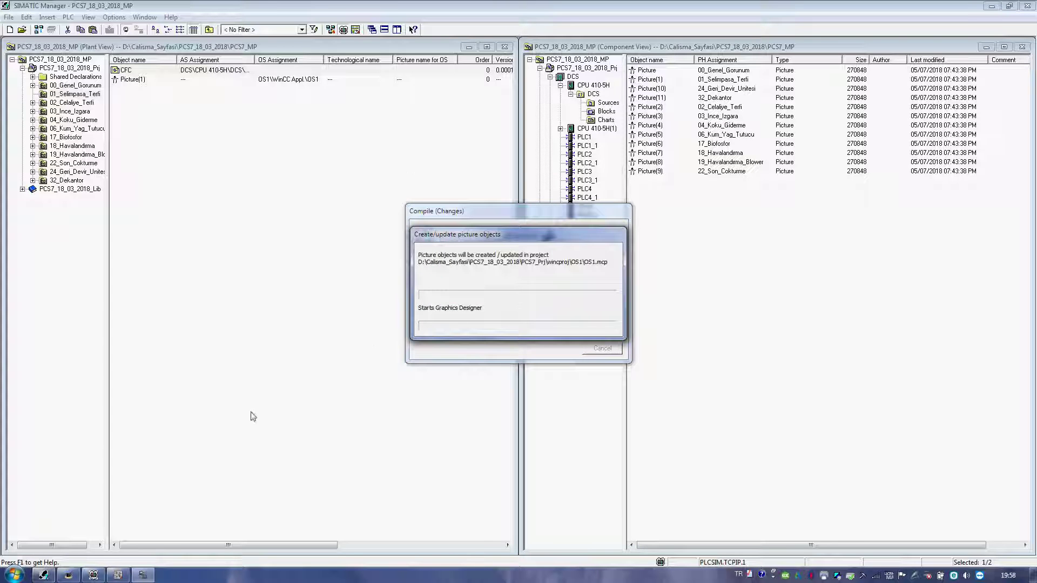
left_click(117, 575)
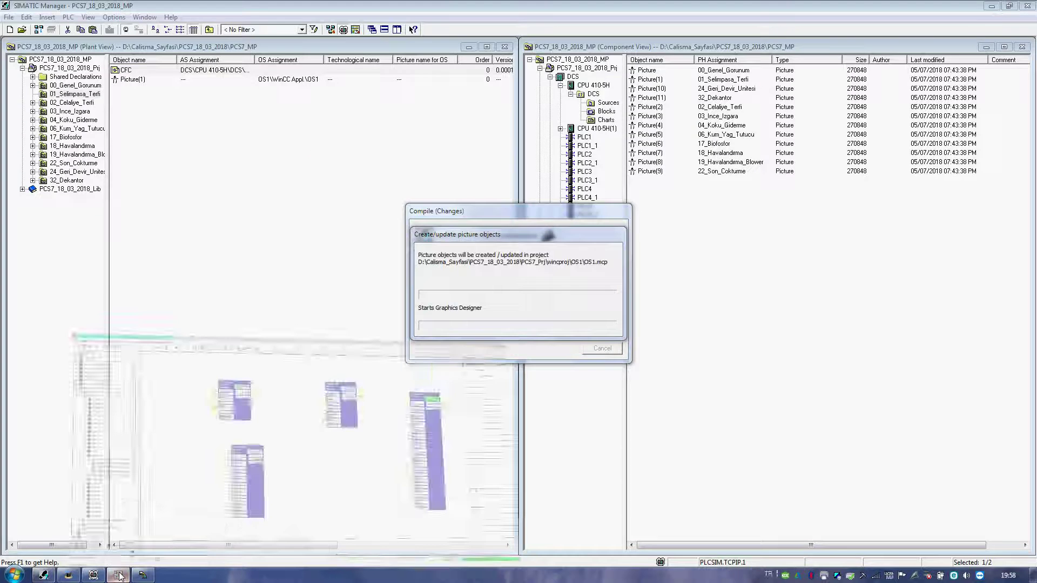
left_click(69, 574)
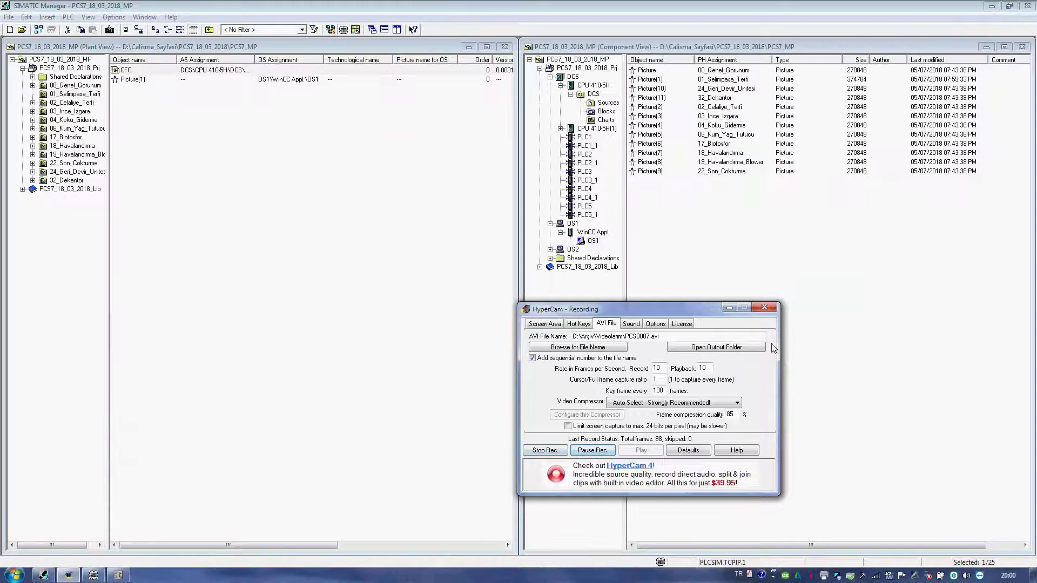
left_click(730, 307)
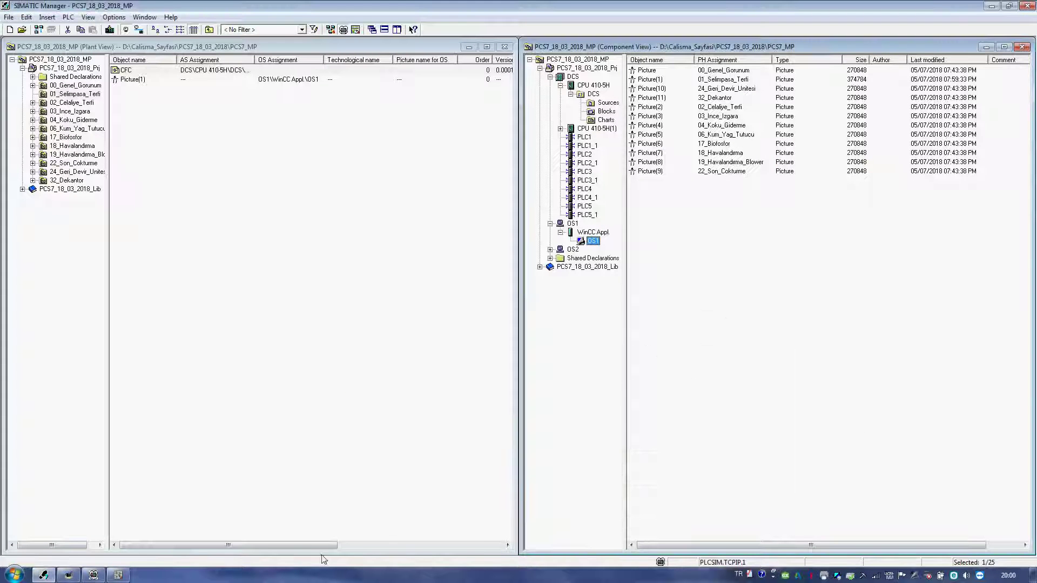
left_click(119, 573)
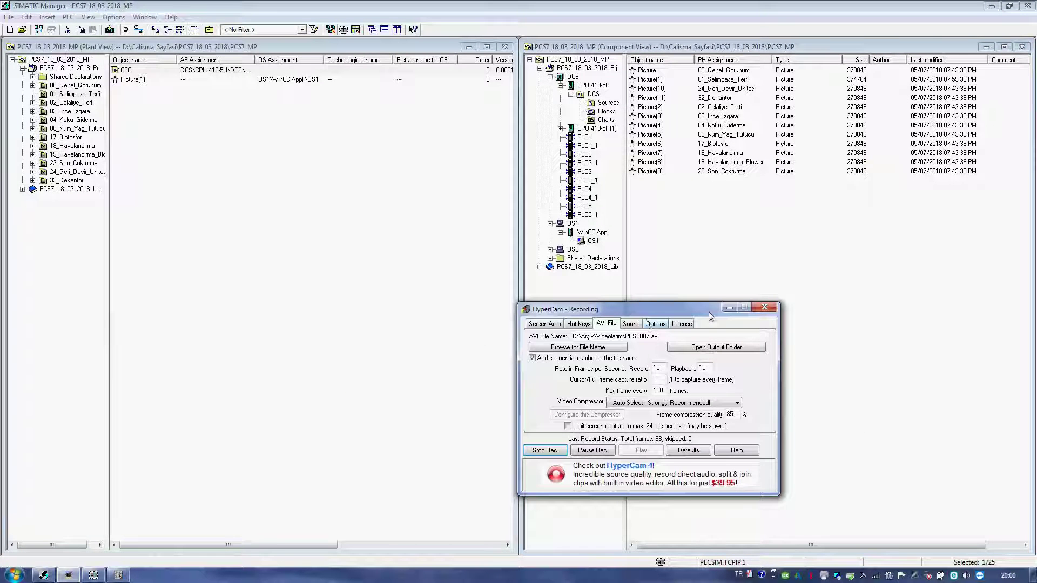
left_click(730, 307)
Step: Open the OS1 operator station project from SIMATIC Manager in WinCC Explorer
right_click(590, 239)
left_click(612, 244)
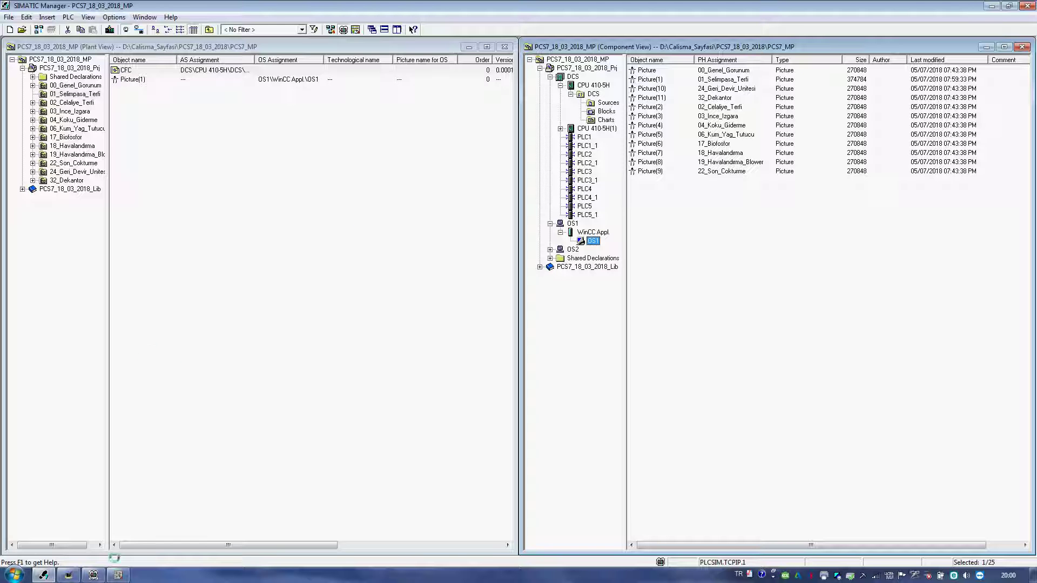
left_click(67, 575)
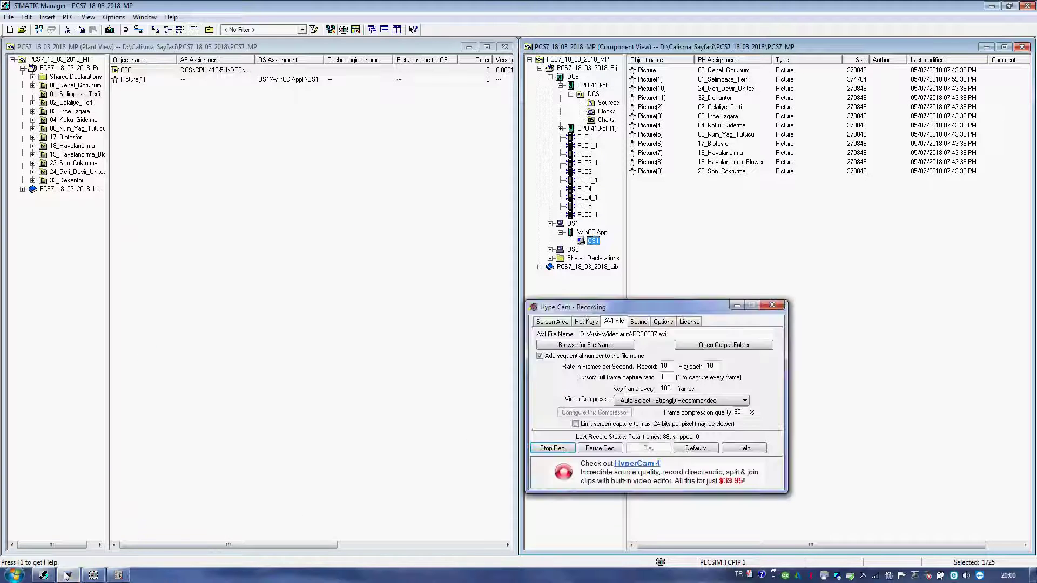
left_click(67, 576)
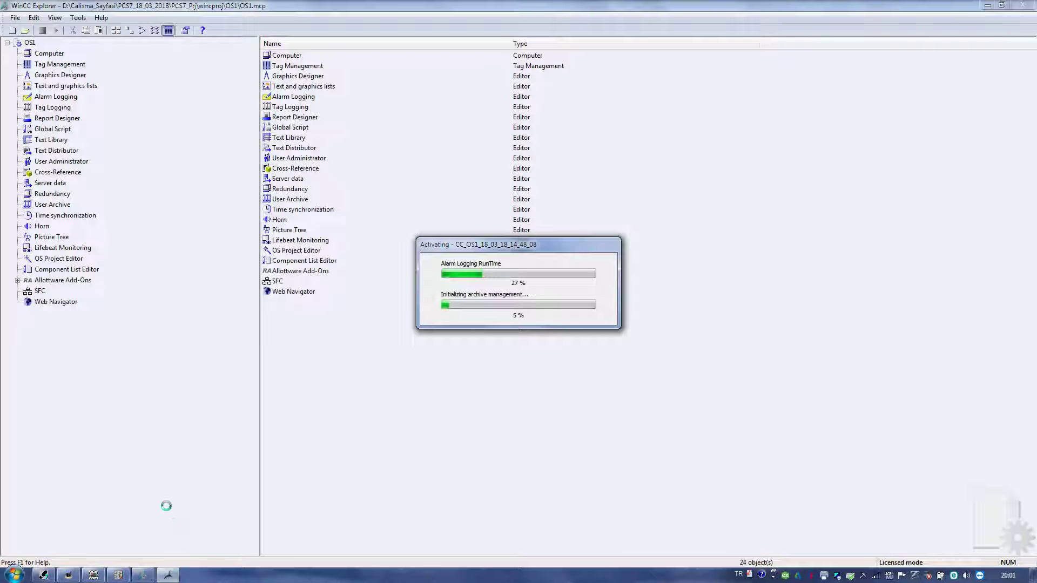
Step: Switch to the CFC editor, review the inputs and outputs in the Interlock8 block properties, and close them without changes
left_click(119, 574)
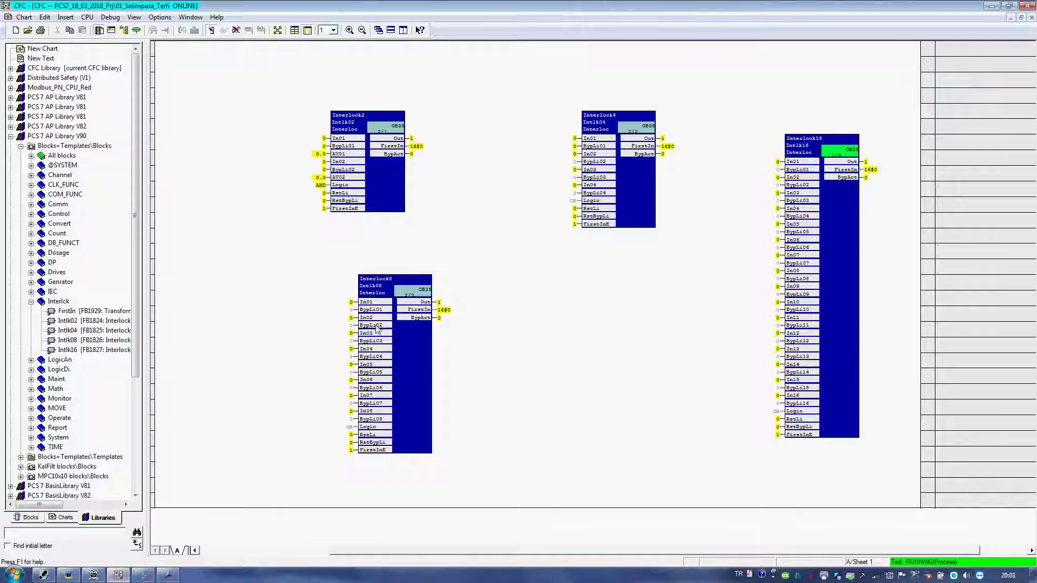
right_click(619, 179)
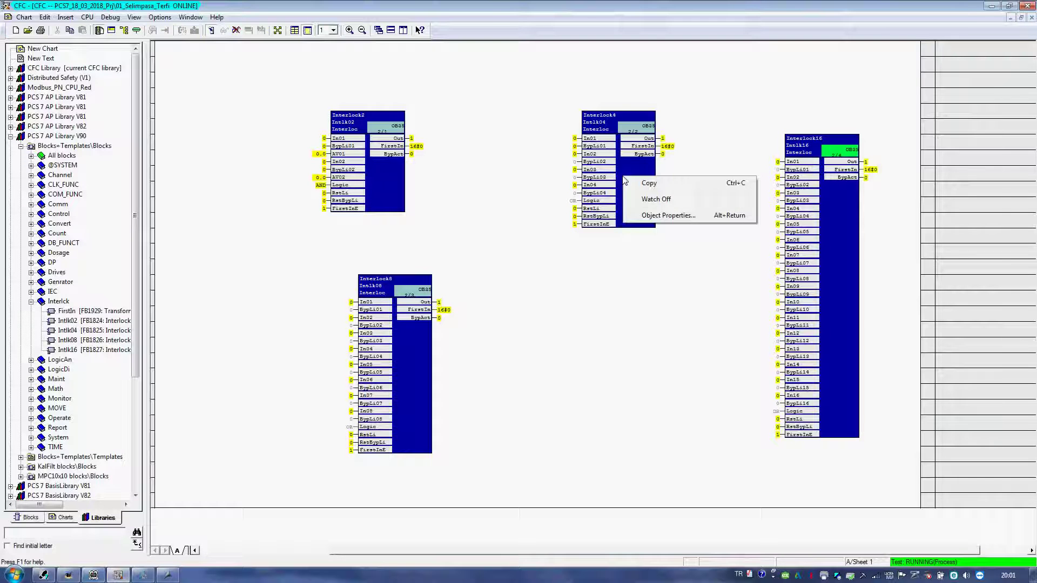
left_click(653, 216)
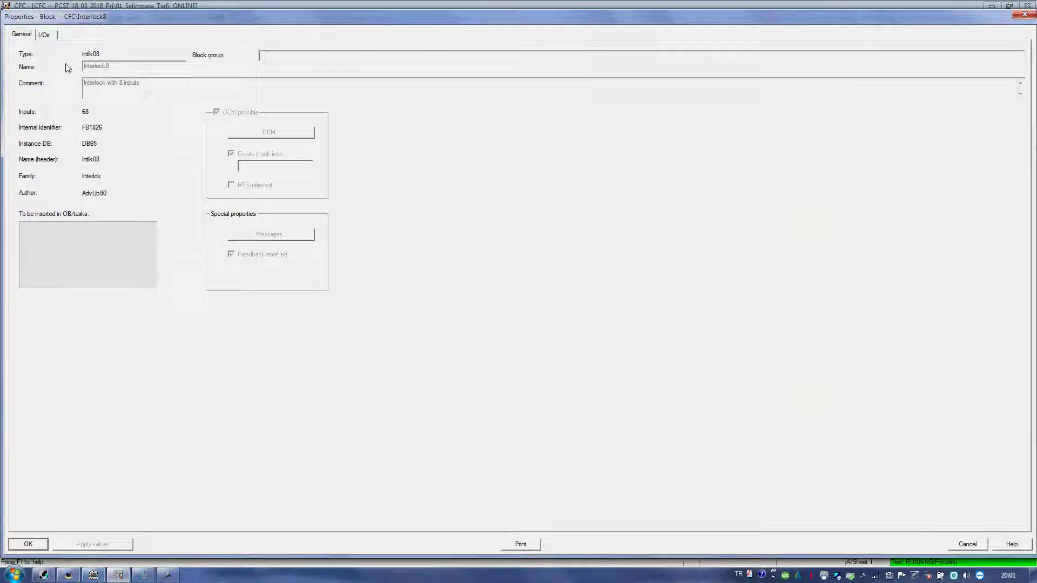
left_click(44, 35)
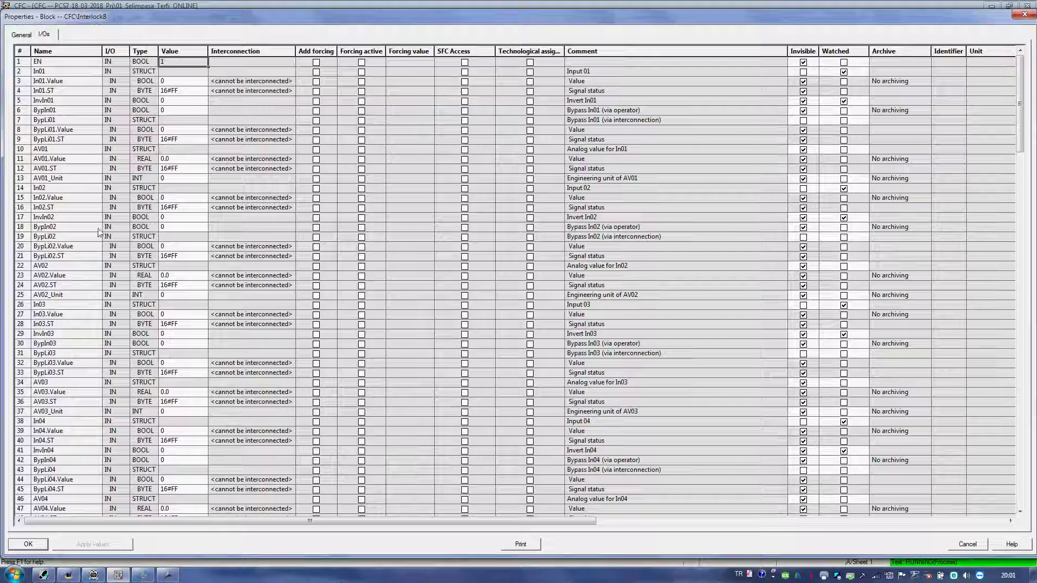
left_click(1025, 14)
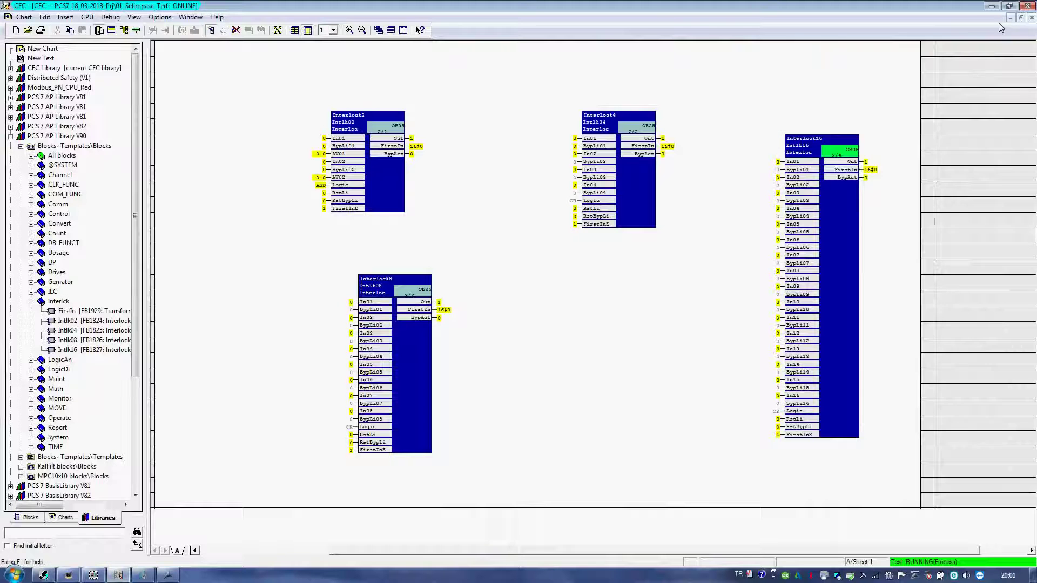
Step: Move the OS1 runtime activation progress window aside and open the In01 input structure of the Interlock2 block
left_click(168, 576)
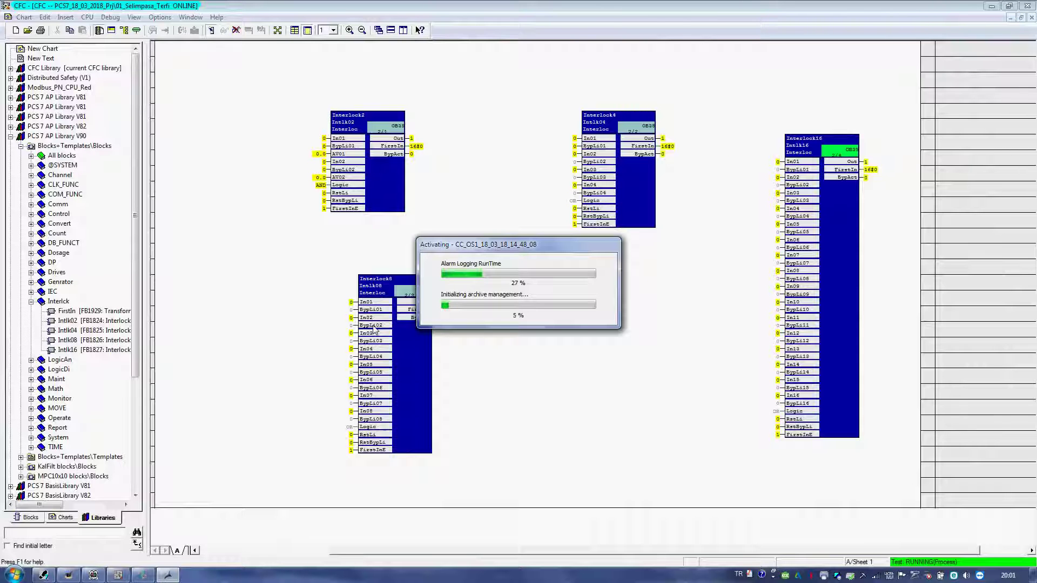
left_click_drag(489, 176, 241, 86)
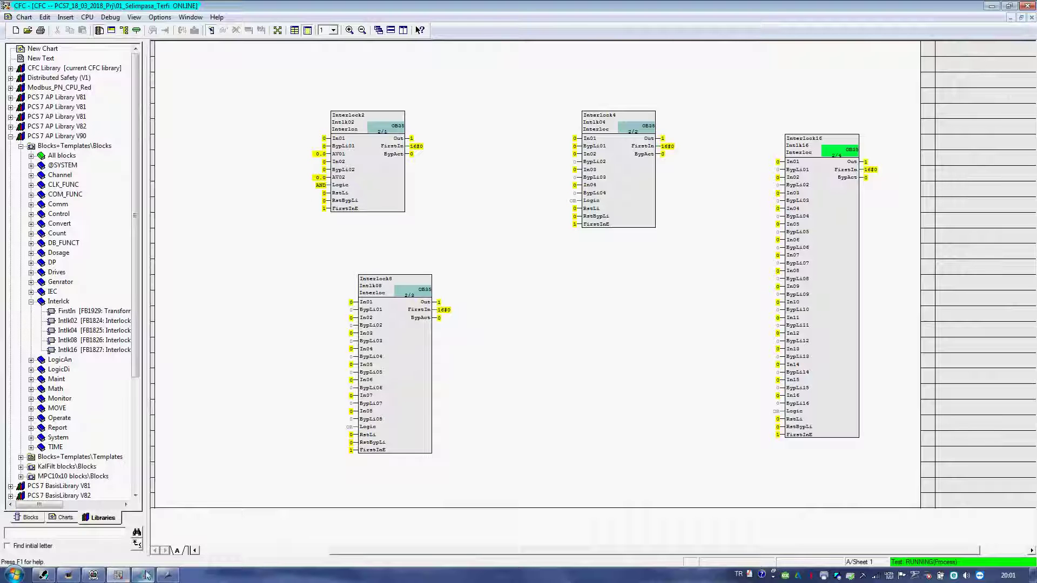
left_click(168, 575)
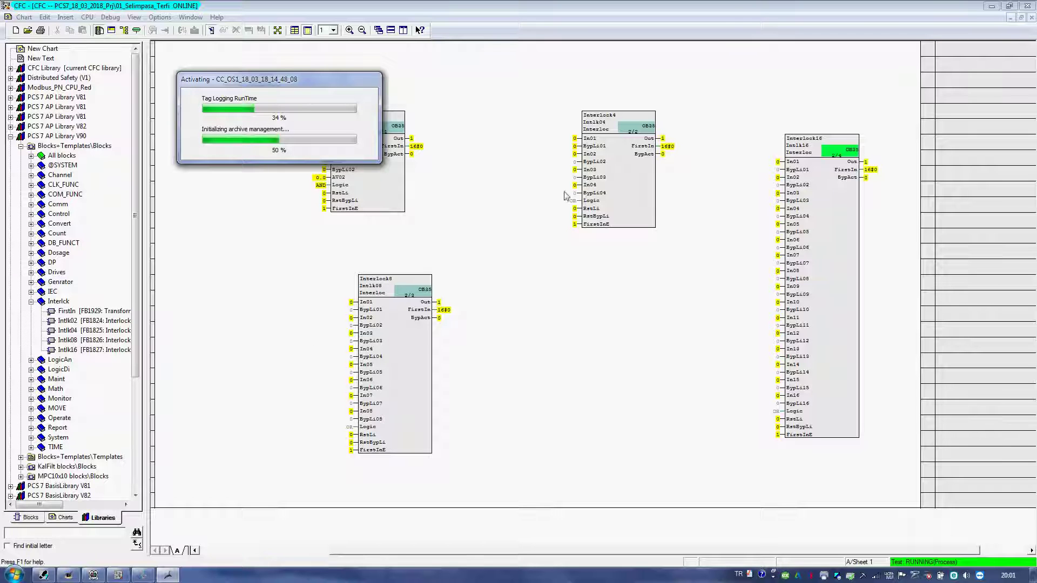
left_click(394, 126)
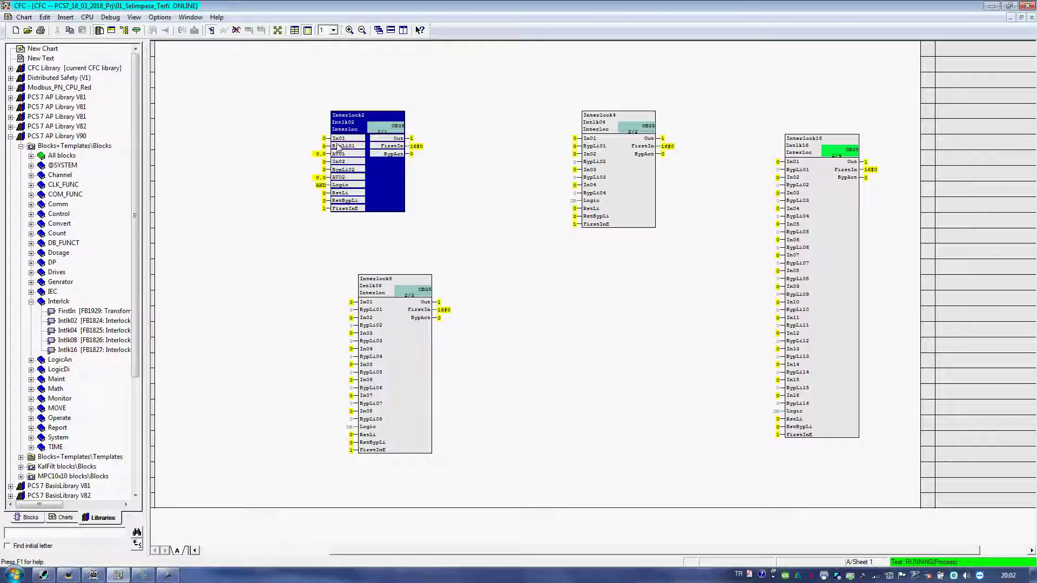
double_click(337, 139)
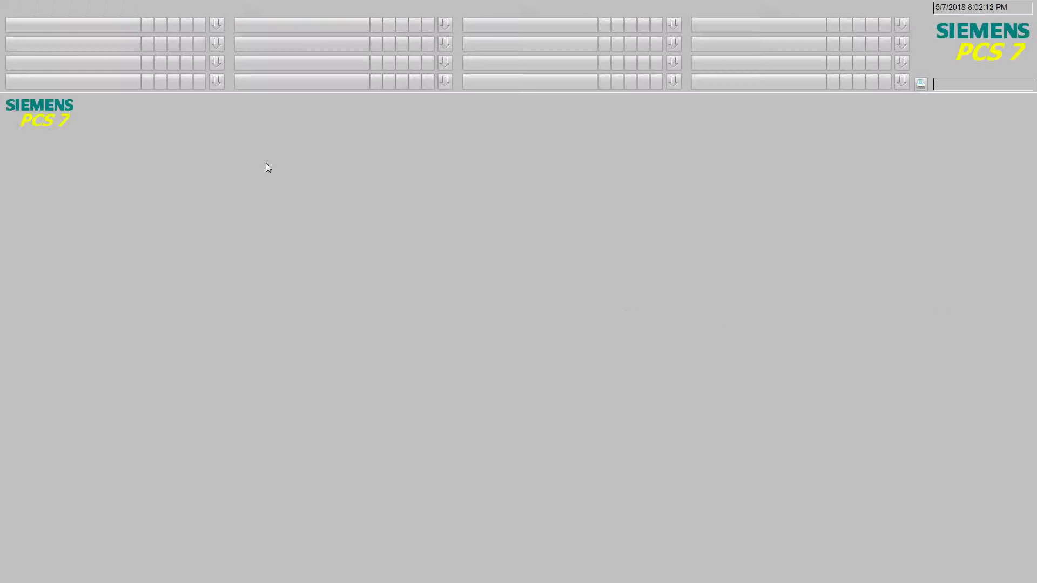
Step: In the WinCC runtime, open the 01_Selimpasa_Terfi area, display the Interlock2 faceplate and move it to the middle of the picture
left_click(301, 24)
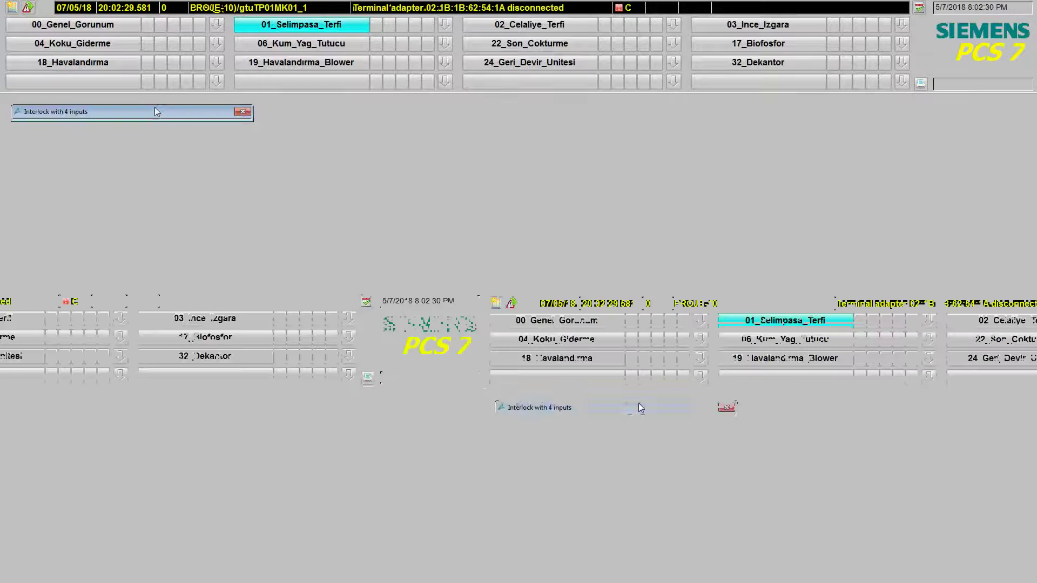
left_click(123, 110)
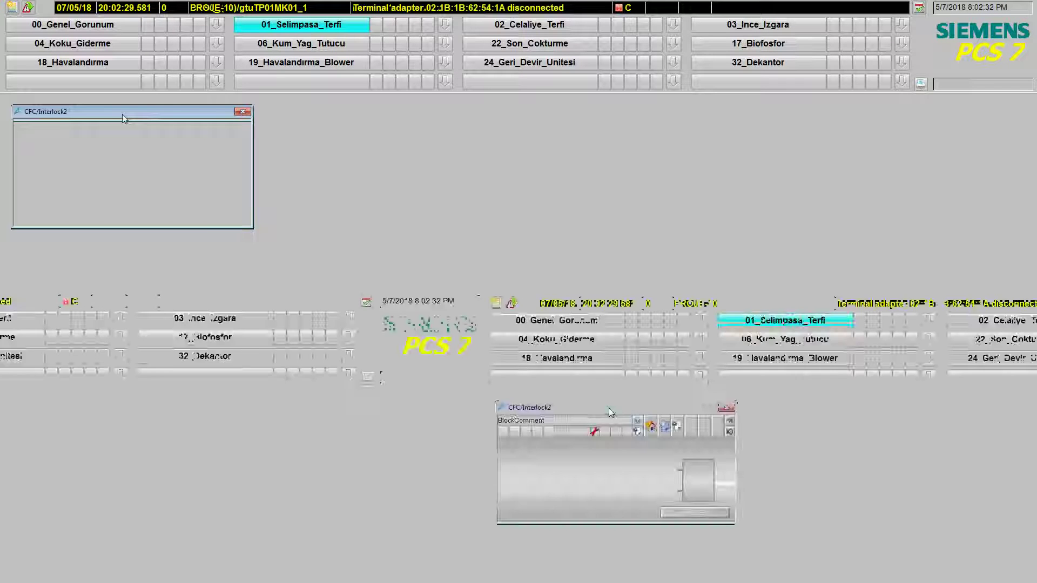
left_click_drag(122, 115, 478, 173)
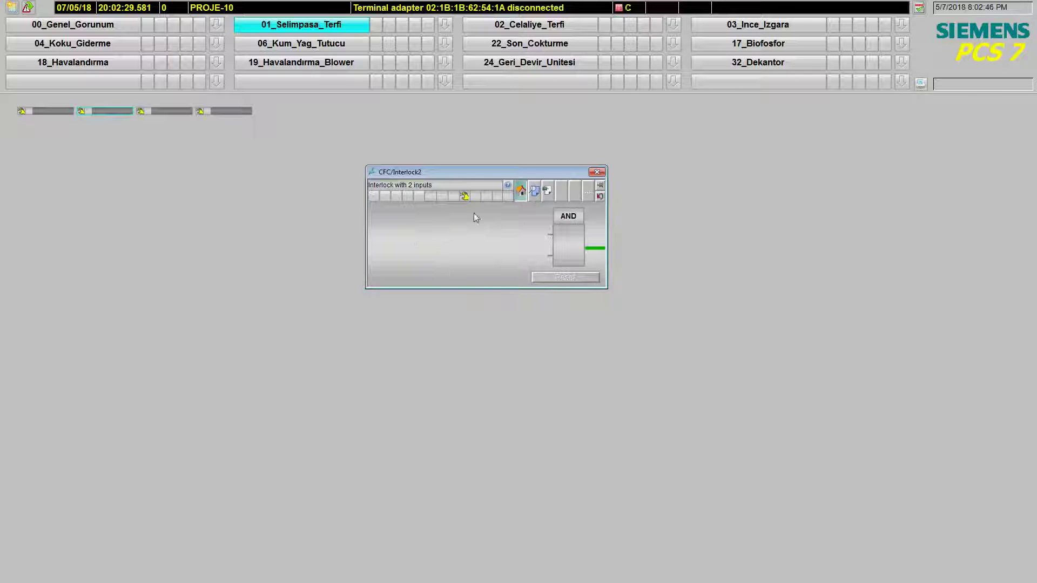
Step: Switch to the CFC editor and set In01 of Interlock2 to signal status 16#80 and value 1, closing its structure
key("super")
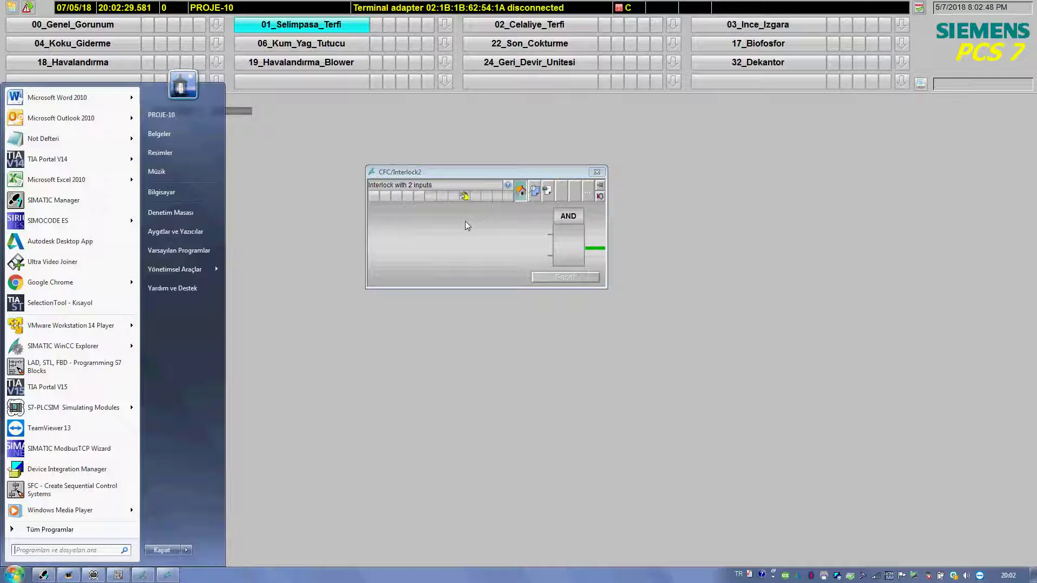
key("super")
left_click(115, 575)
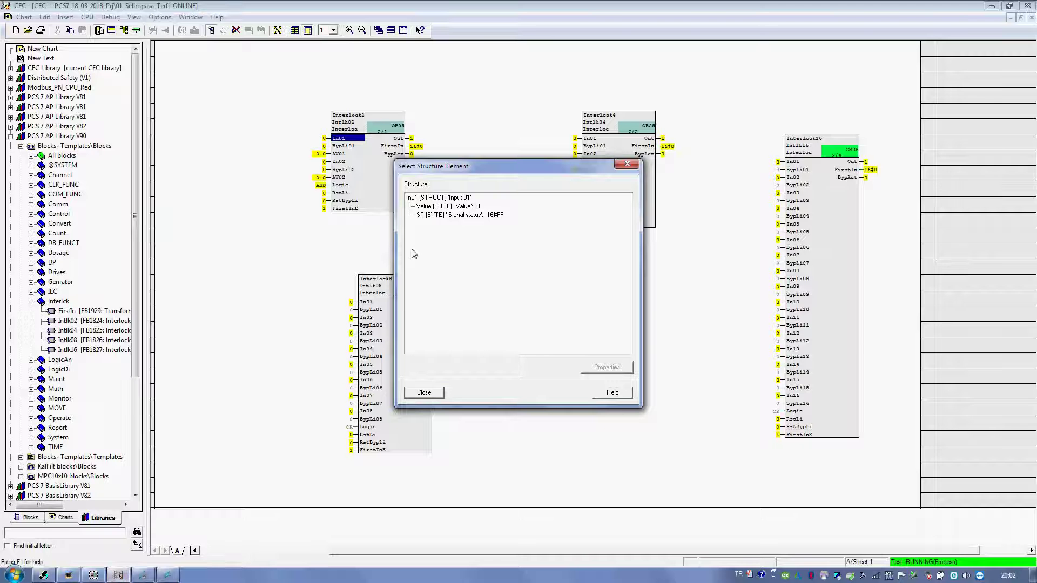
double_click(498, 215)
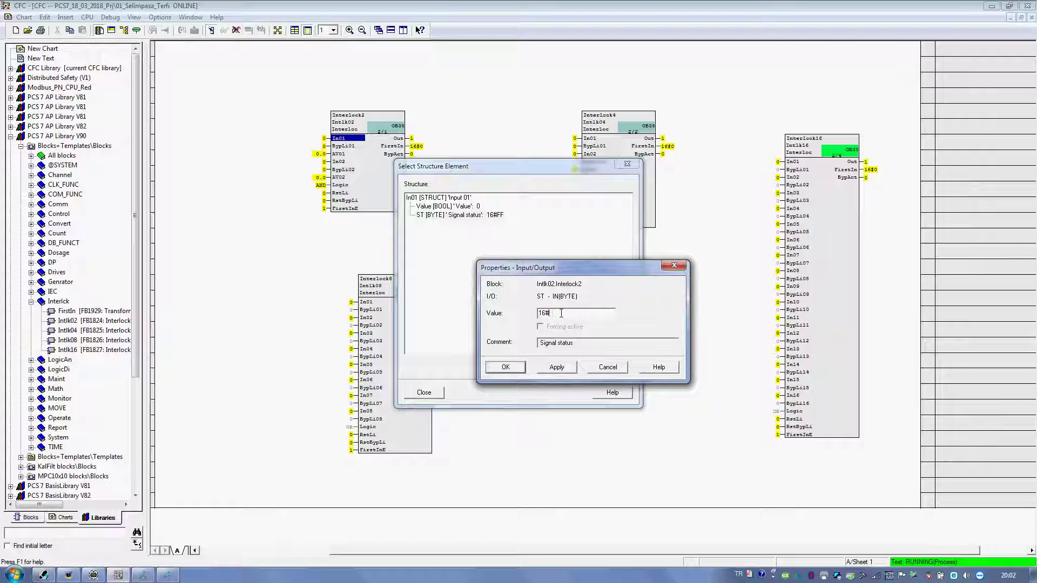
key("Return")
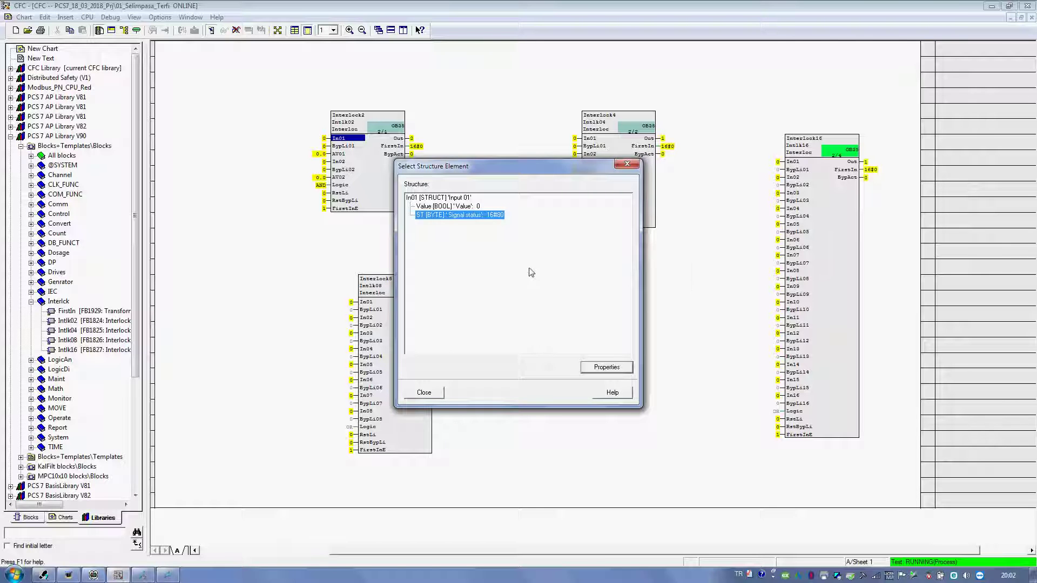
double_click(478, 208)
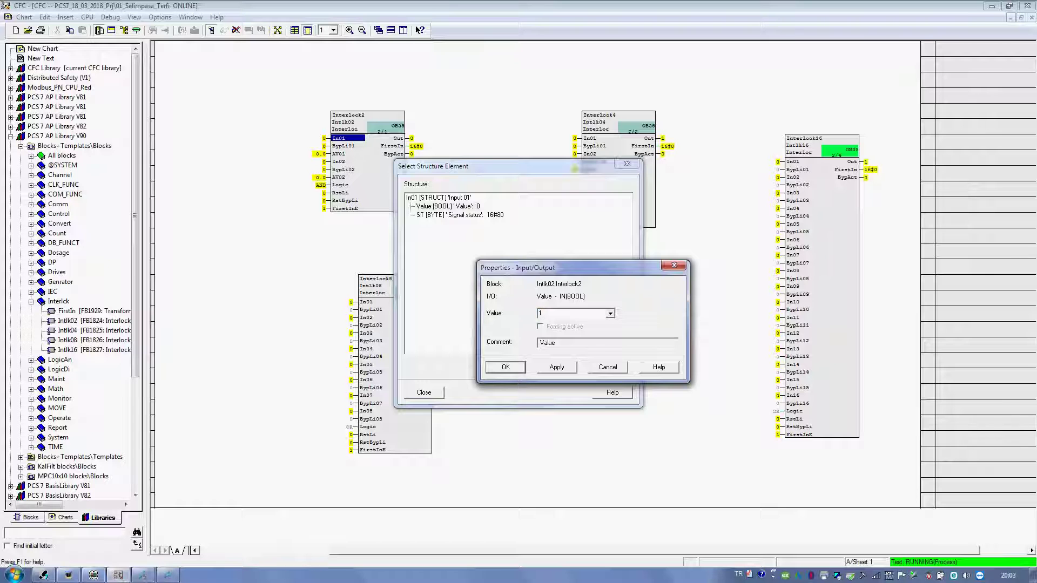
key("Return")
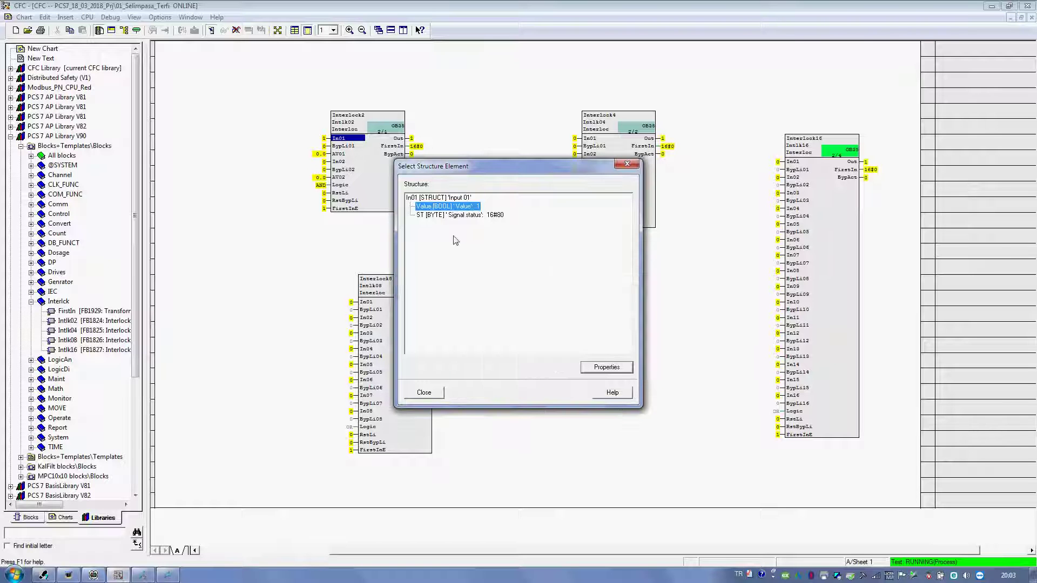
left_click(626, 165)
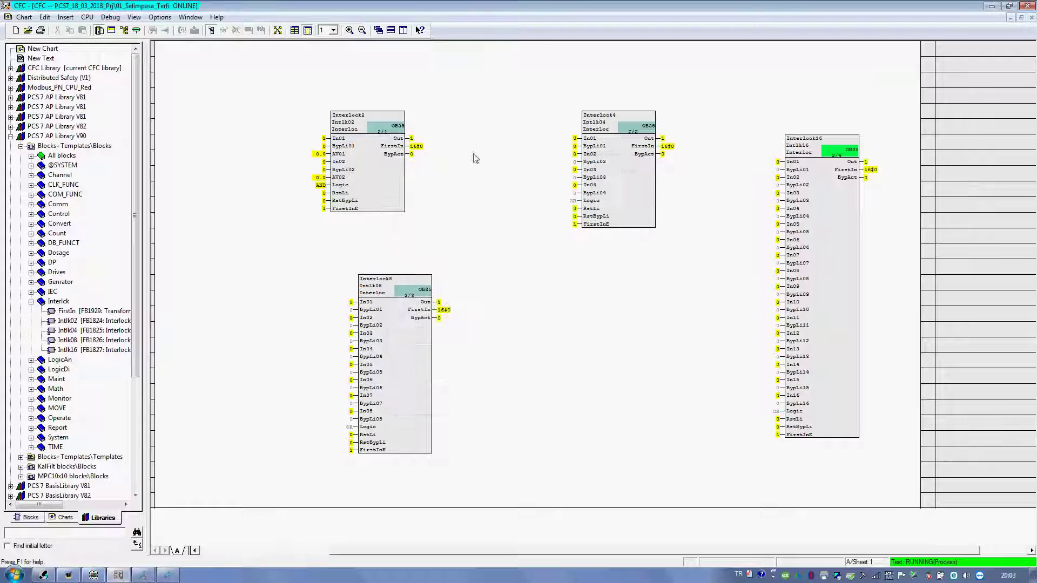
Step: Set the signal status of In02 on the Interlock2 block to 16#80
double_click(339, 162)
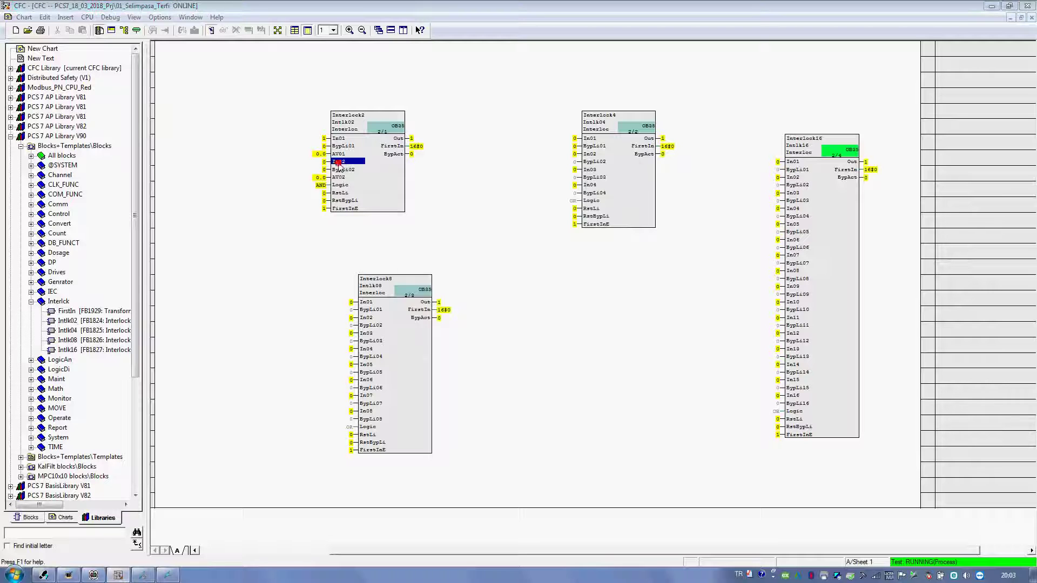
double_click(480, 215)
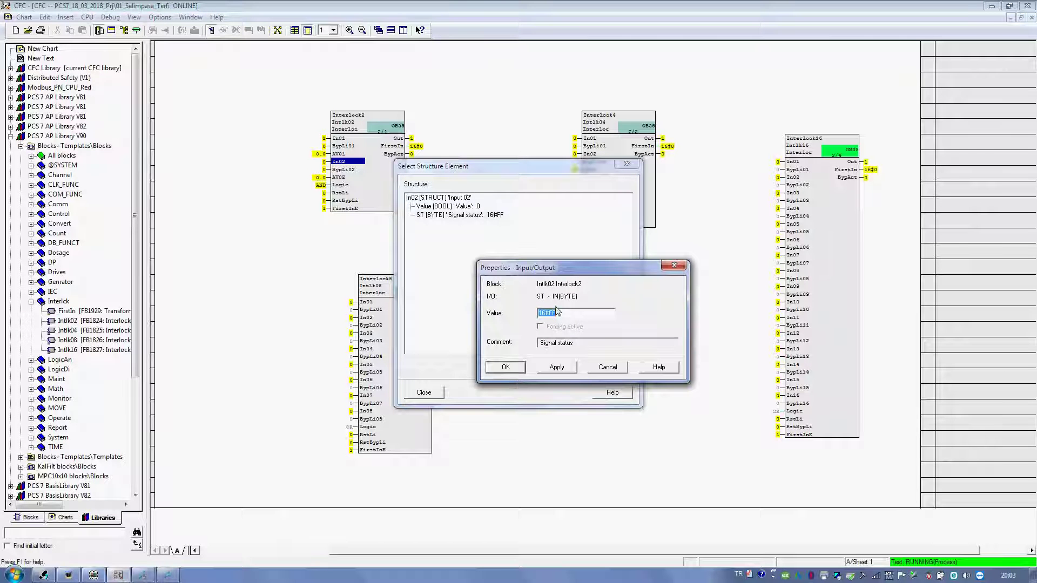
left_click(561, 314)
type("80")
key("Return")
left_click(517, 365)
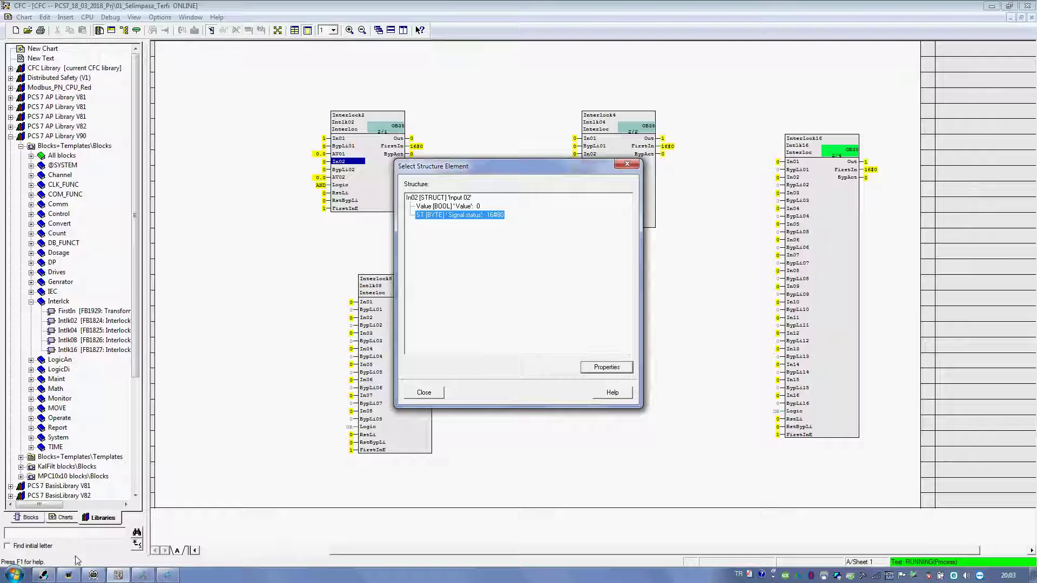
Step: Switch to the WinCC runtime, check the input states on the Interlock2 faceplate and shift the faceplate slightly
left_click(145, 577)
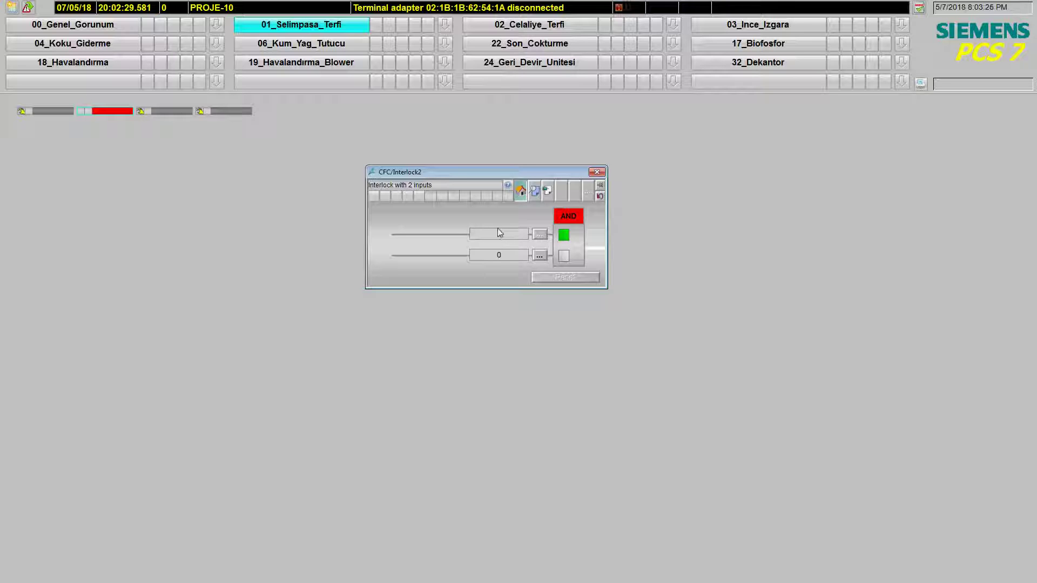
type("1")
key("Return")
left_click_drag(558, 173, 476, 169)
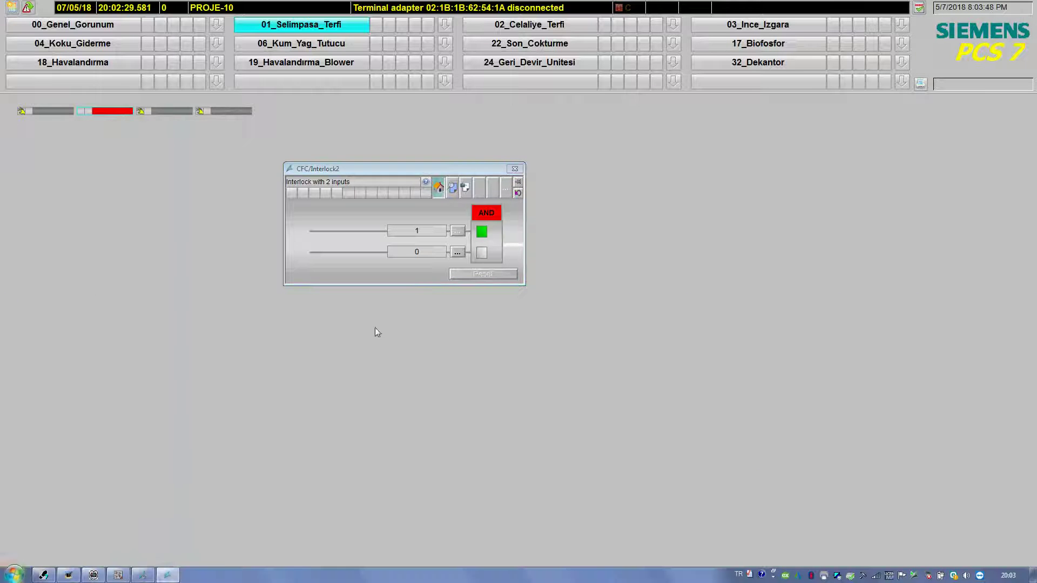
Step: Switch to the CFC editor and set the value of In02 on Interlock2 to 1
left_click(91, 576)
left_click(448, 206)
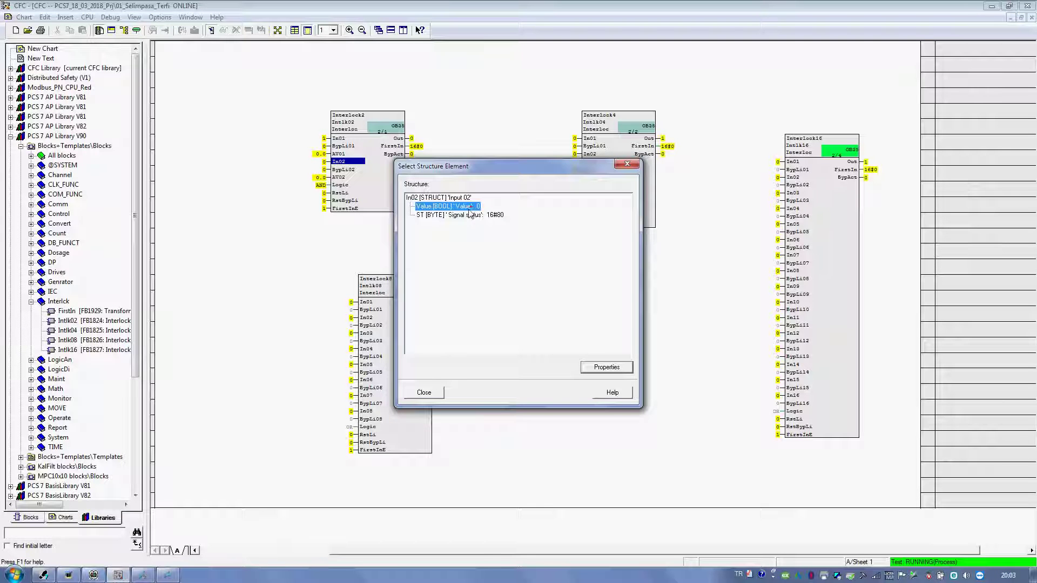
double_click(471, 211)
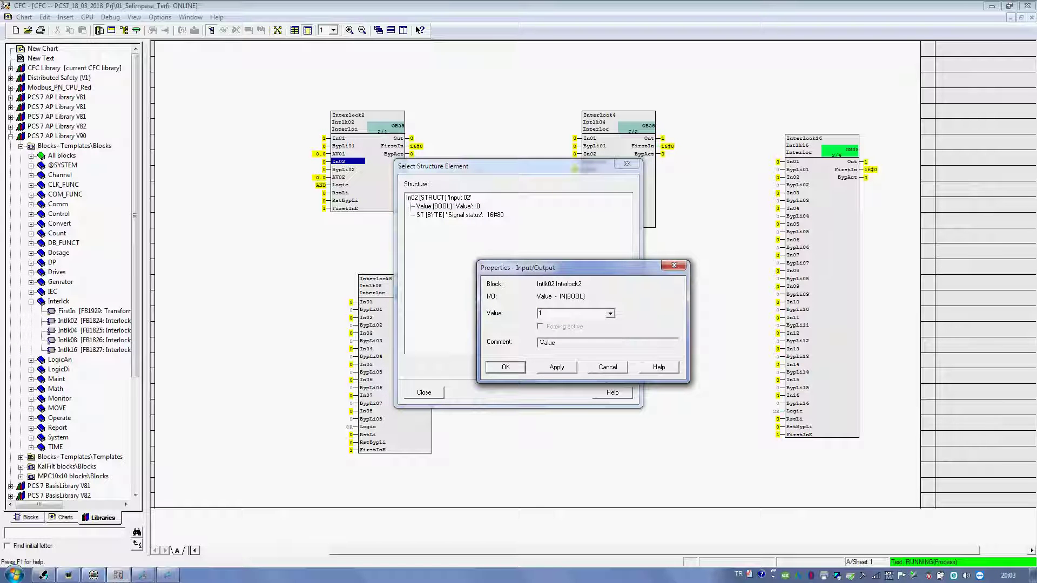
key("Return")
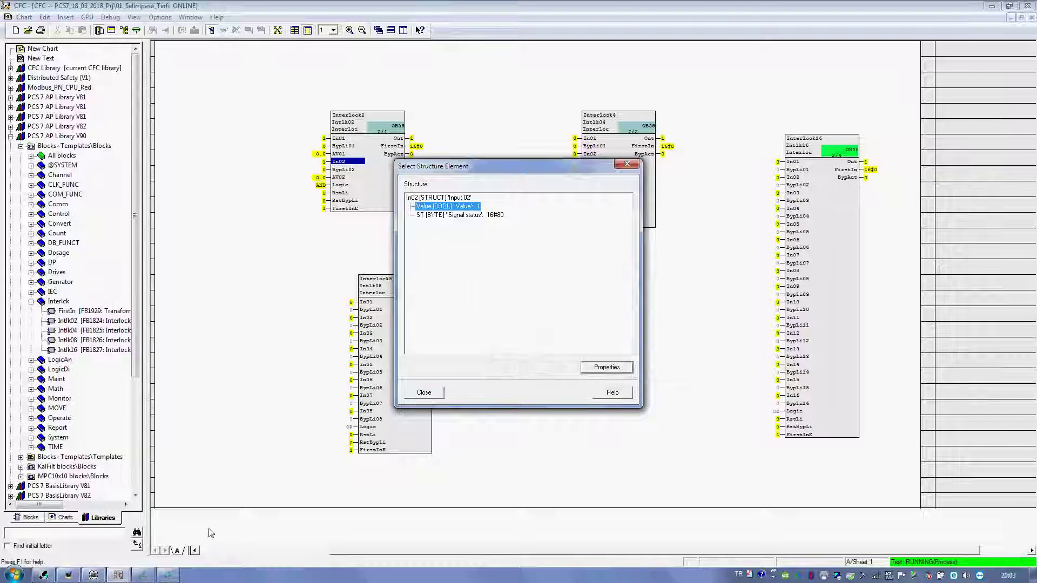
Step: Switch to the WinCC runtime, review the enabled operations of Interlock2 and return to the faceplate's standard view
left_click(172, 575)
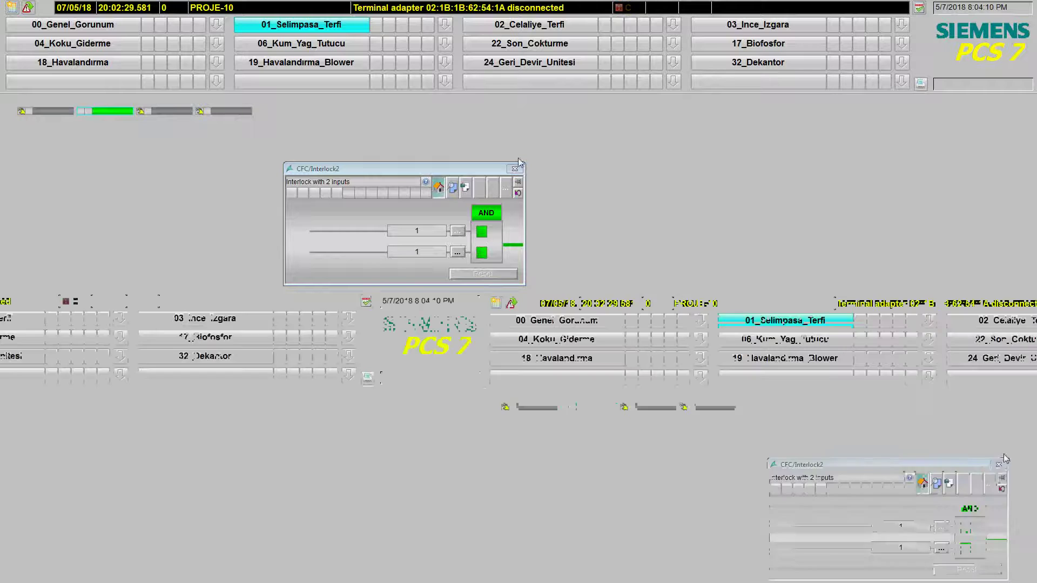
left_click(453, 189)
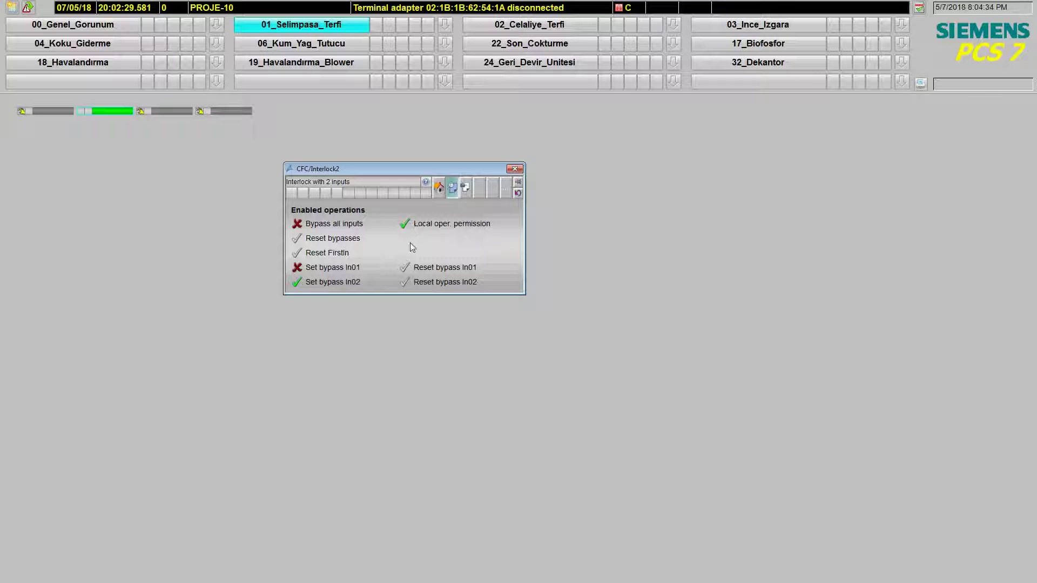
left_click(439, 187)
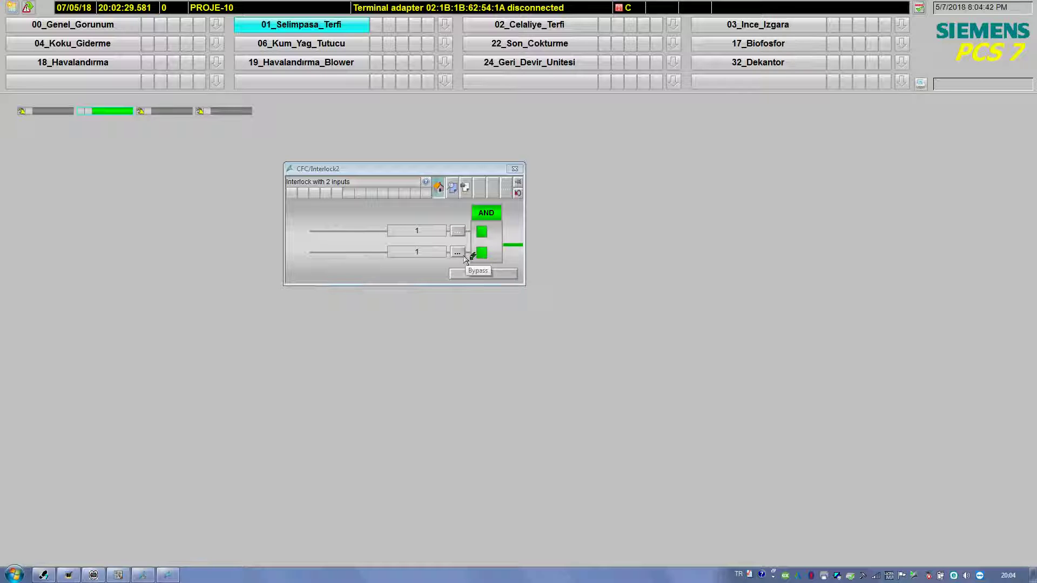
Step: Switch to the CFC editor and set the value of In02 on Interlock2 to 0
key("super")
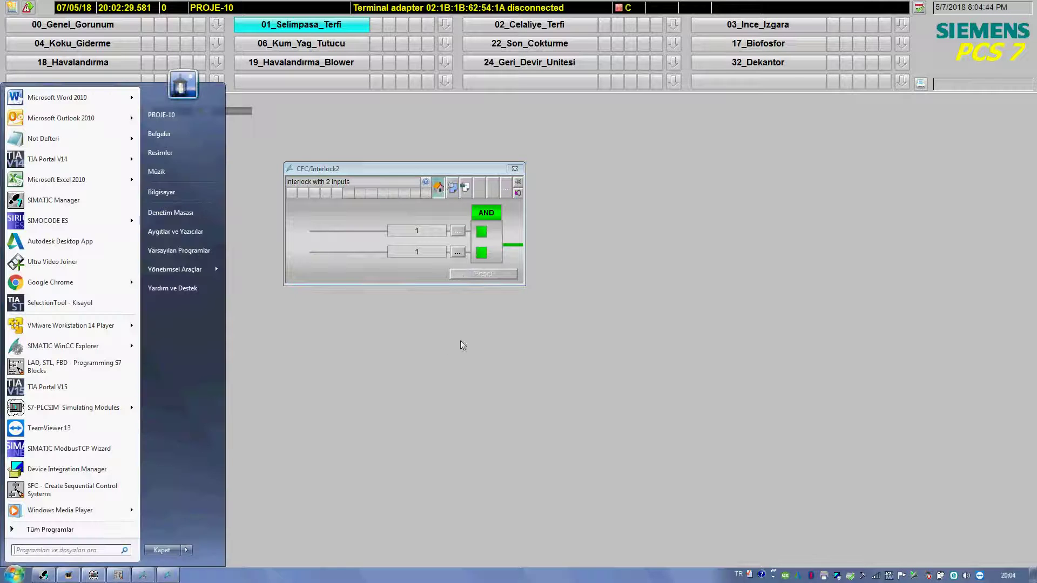
key("Escape")
key("alt+Tab")
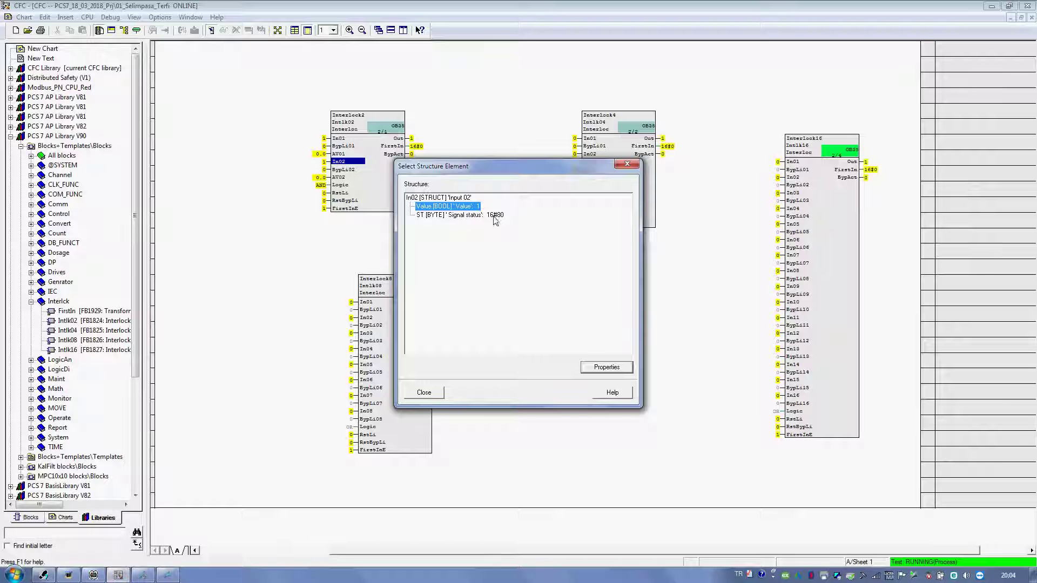
double_click(474, 208)
type("0")
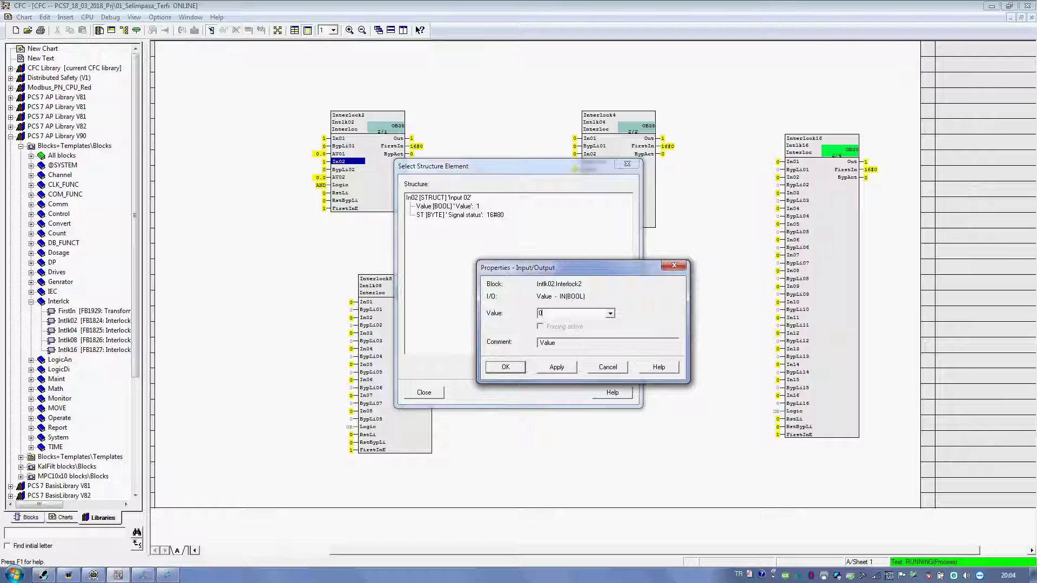
key("Return")
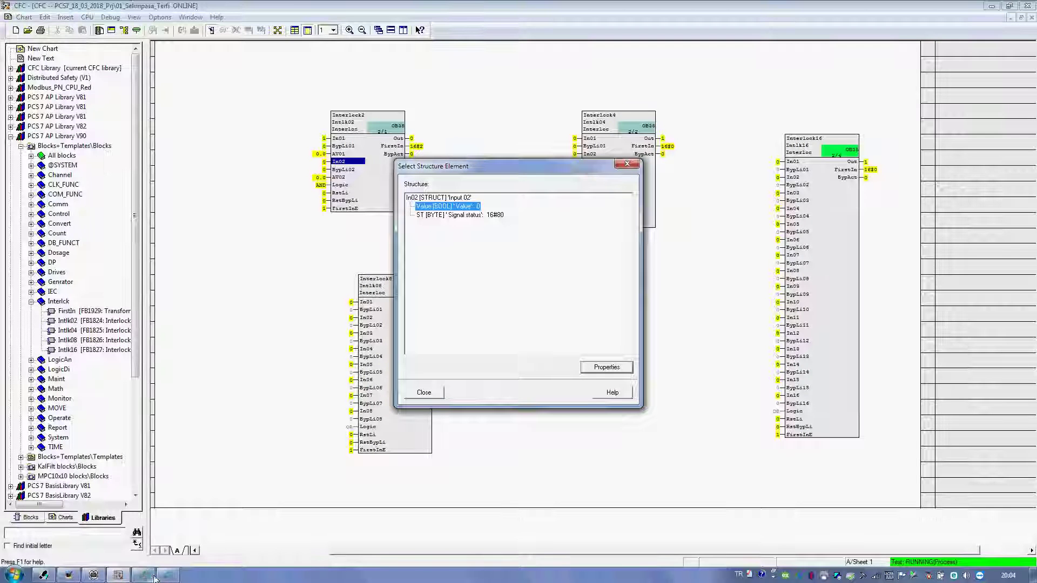
Step: Switch to the WinCC runtime and reset the initial signal of Interlock2 from its faceplate
left_click(142, 575)
left_click(168, 575)
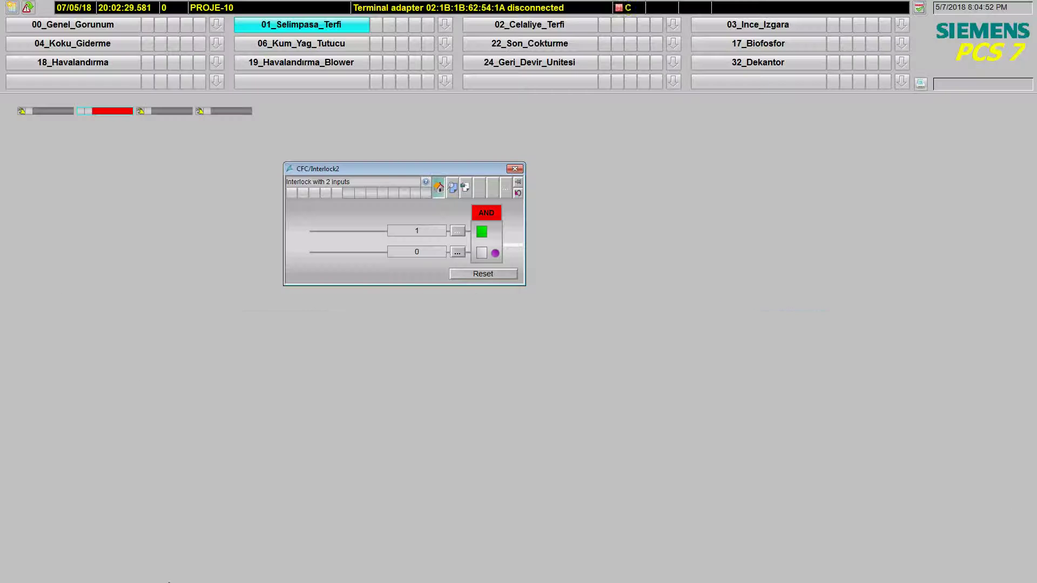
left_click(480, 274)
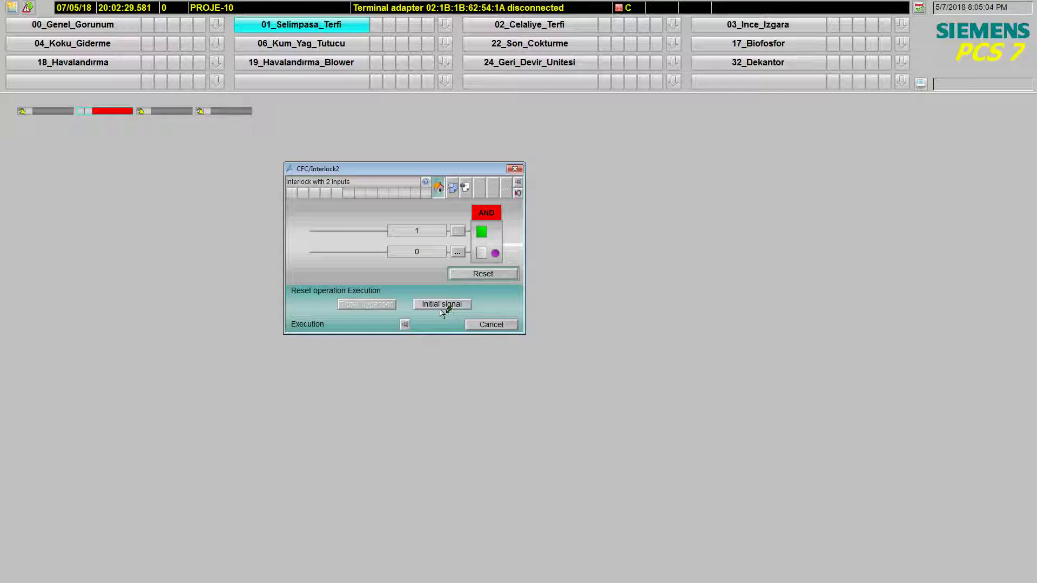
left_click(454, 305)
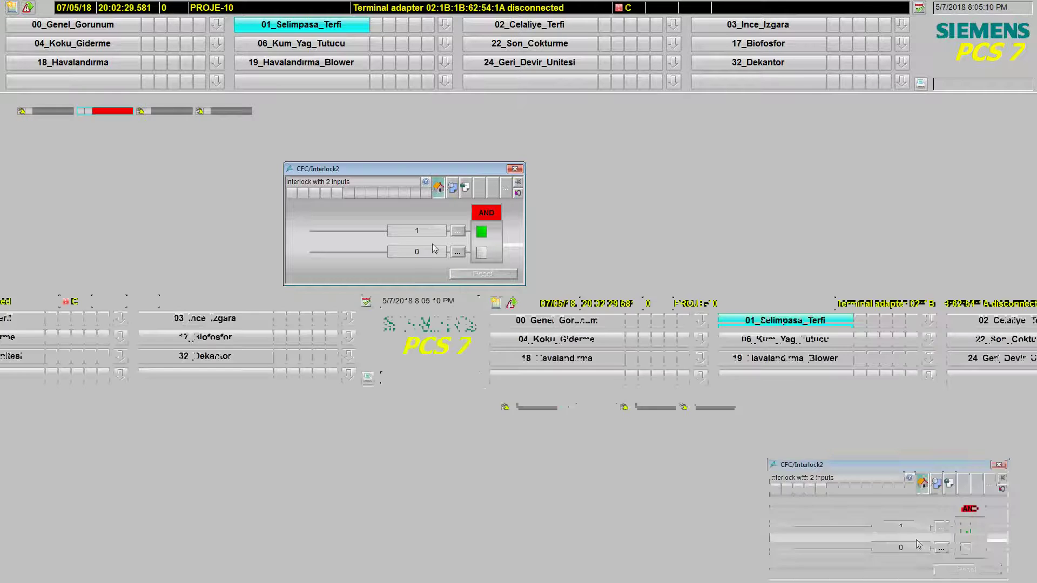
Step: Switch to the CFC editor and close the In02 structure of Interlock2
key("super")
key("Escape")
left_click(117, 575)
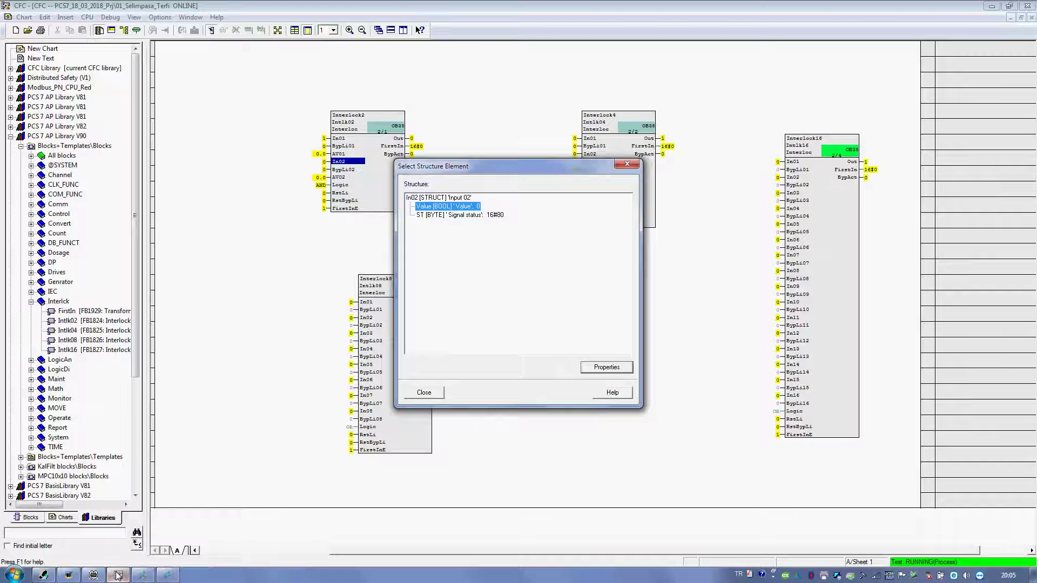
left_click(627, 164)
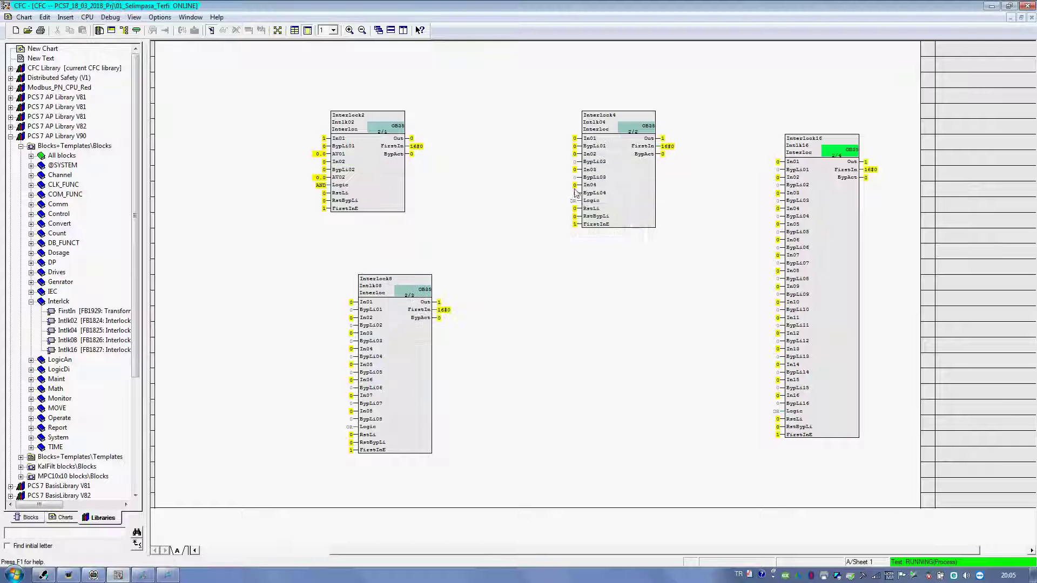
Step: Set the AV01 signal status of Interlock2 to 16#80 and its analog value to 150
double_click(349, 154)
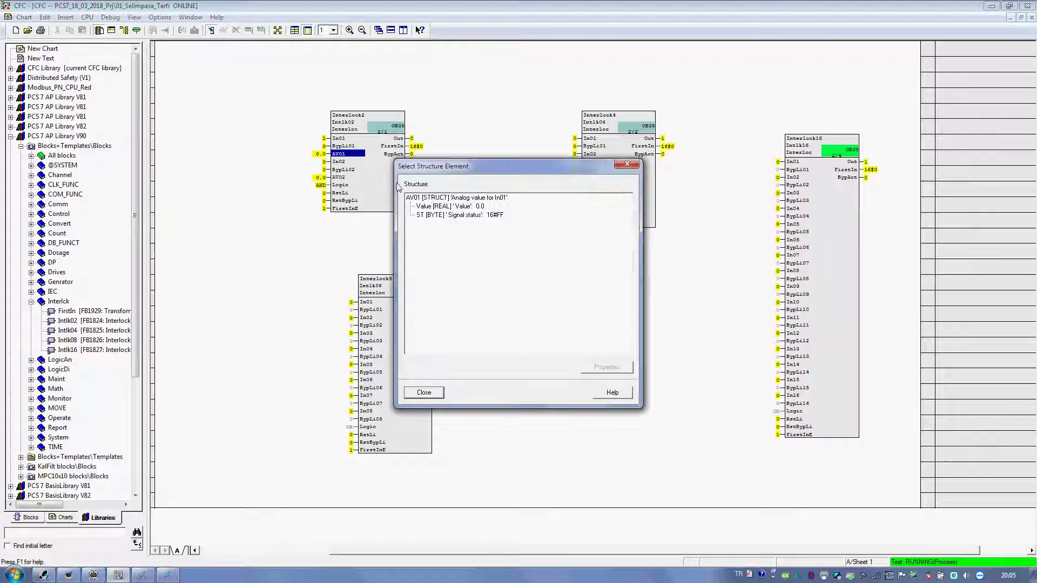
double_click(496, 216)
left_click(563, 314)
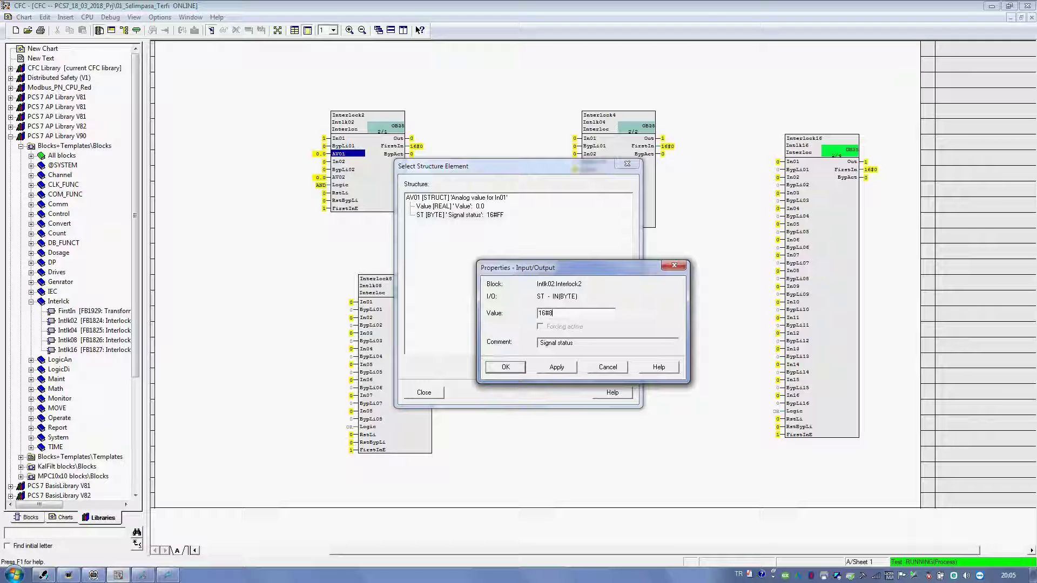
key("Return")
double_click(478, 206)
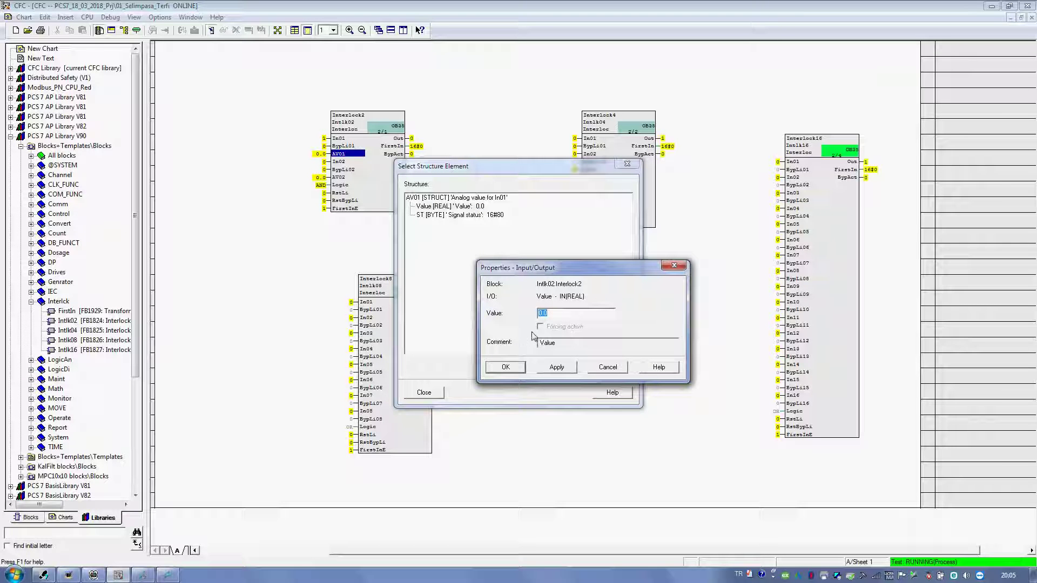
type("150")
key("Return")
left_click(627, 164)
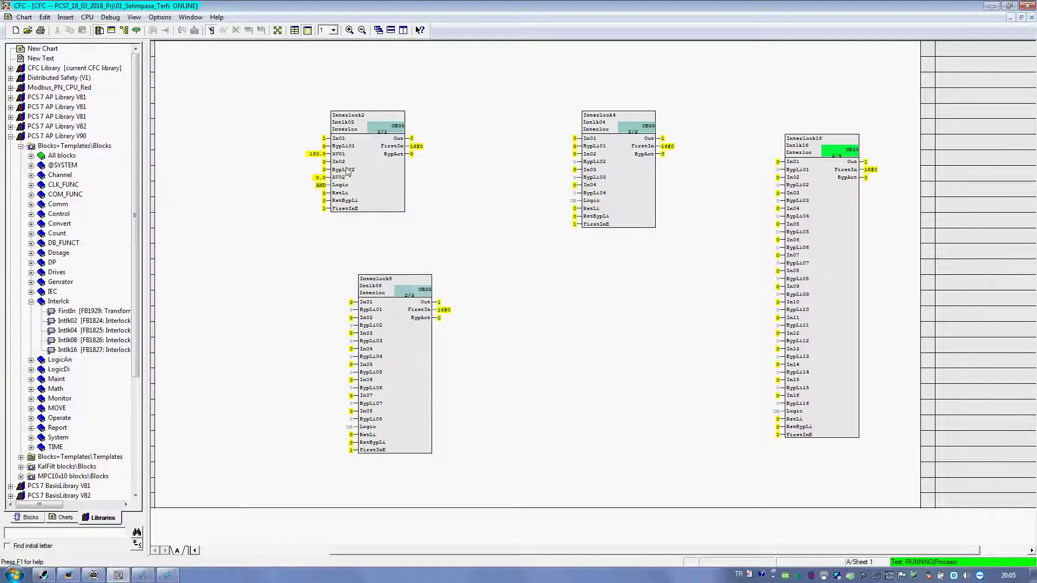
double_click(340, 162)
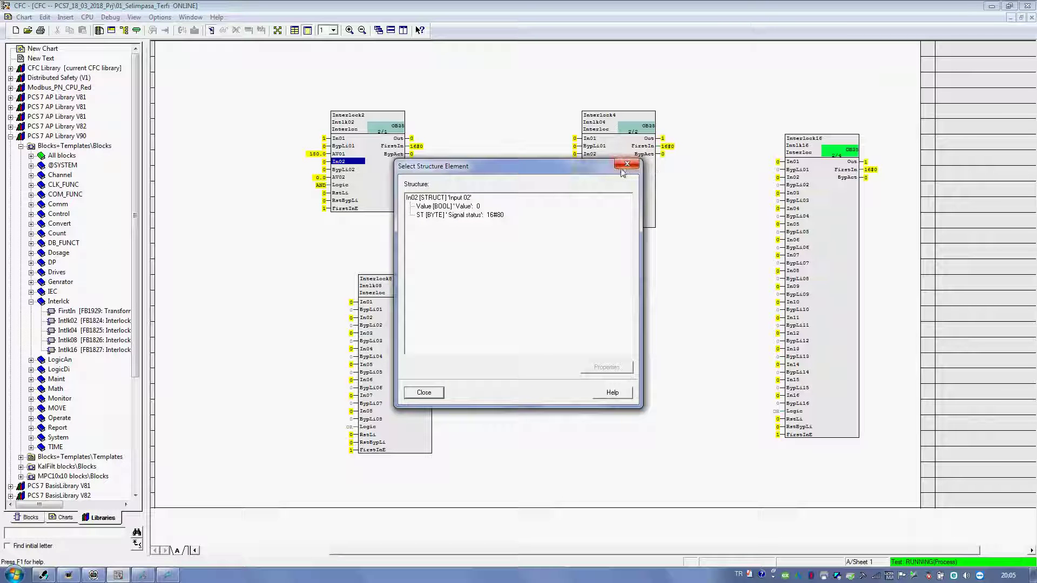
left_click(624, 166)
Step: Make the AV01_Unit input of Interlock2 visible through the block's I/O properties
left_click(342, 117)
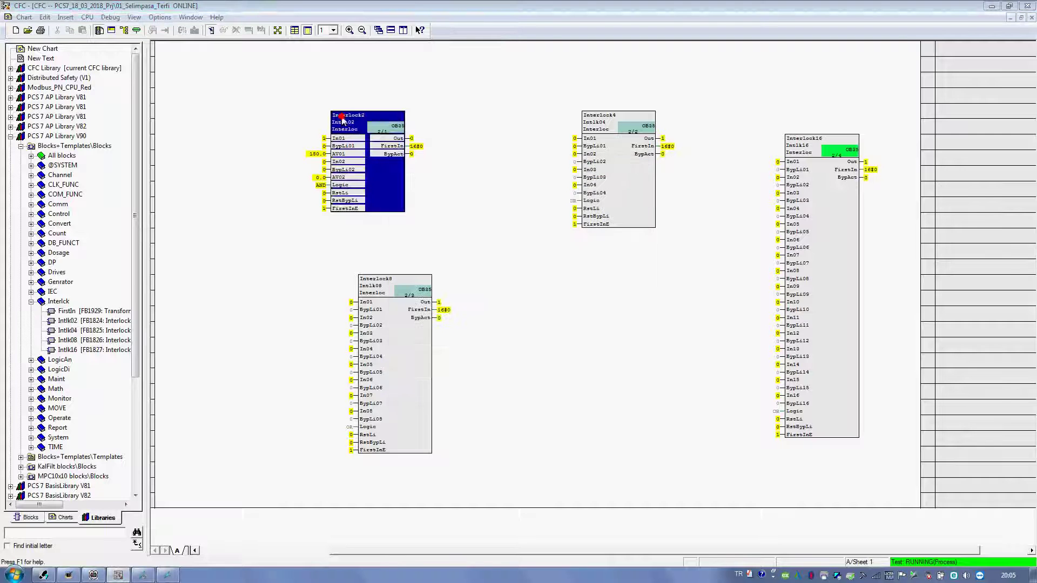
double_click(342, 117)
left_click(44, 34)
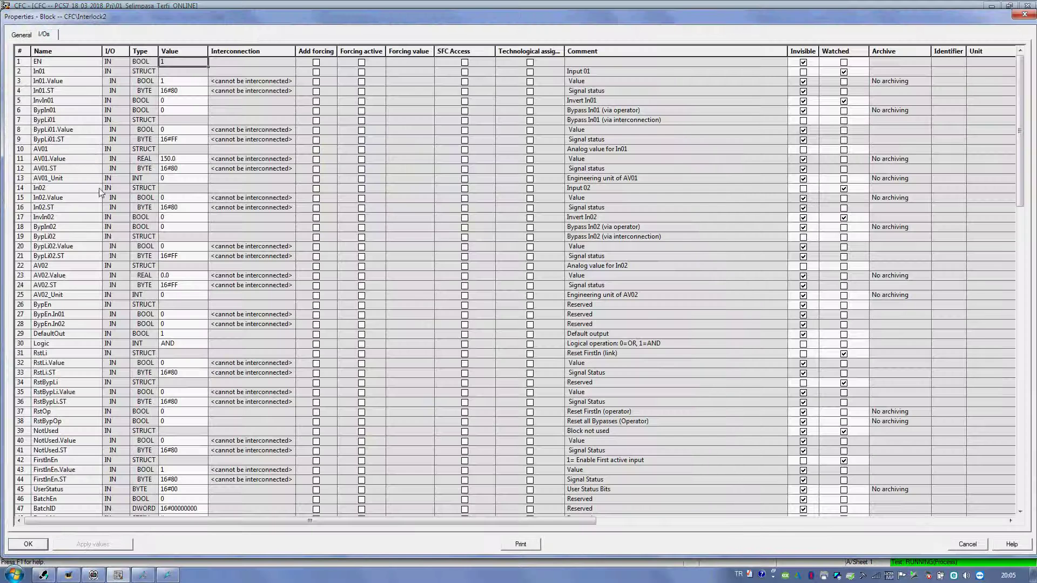
left_click(56, 180)
left_click(803, 179)
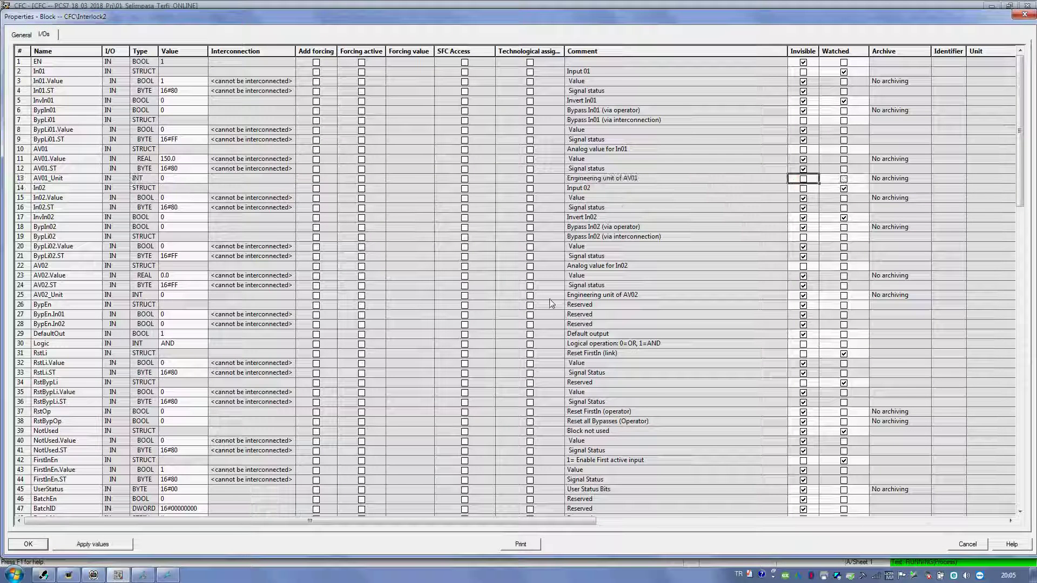
left_click(8, 542)
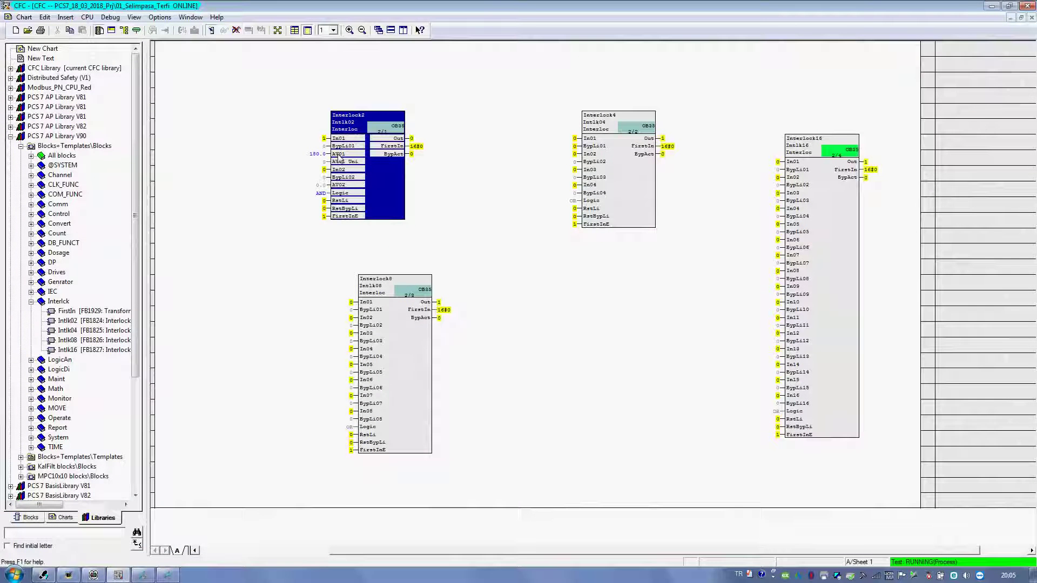
Step: Watch the BypLi01, AV01 and AV01_Unit inputs of Interlock2 online
left_click(336, 150)
left_click(339, 153)
left_click(344, 161)
left_click(344, 161)
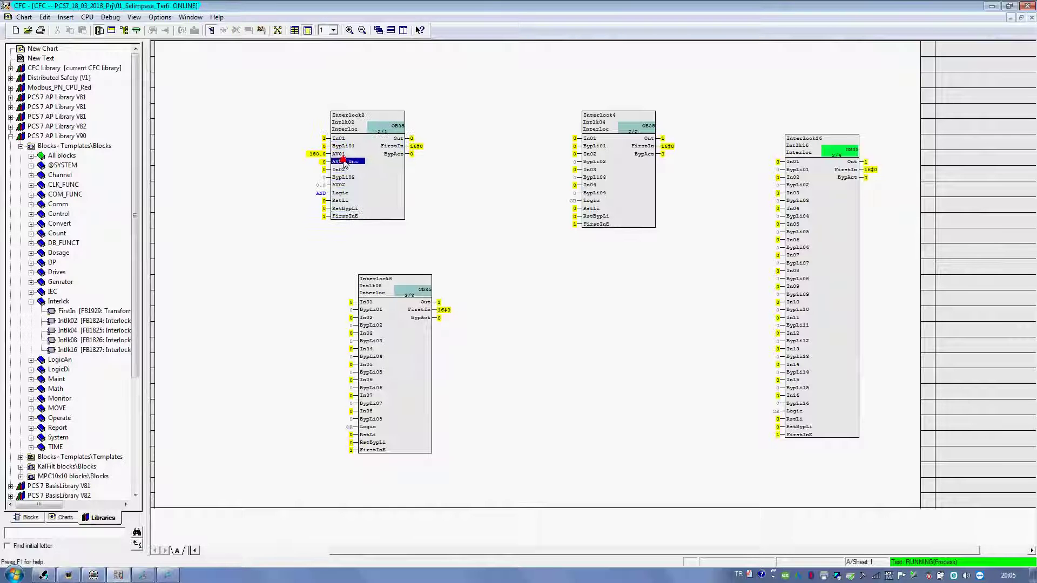
Step: Set the AV01_Unit input of Interlock2 to 1001
double_click(343, 161)
type("1")
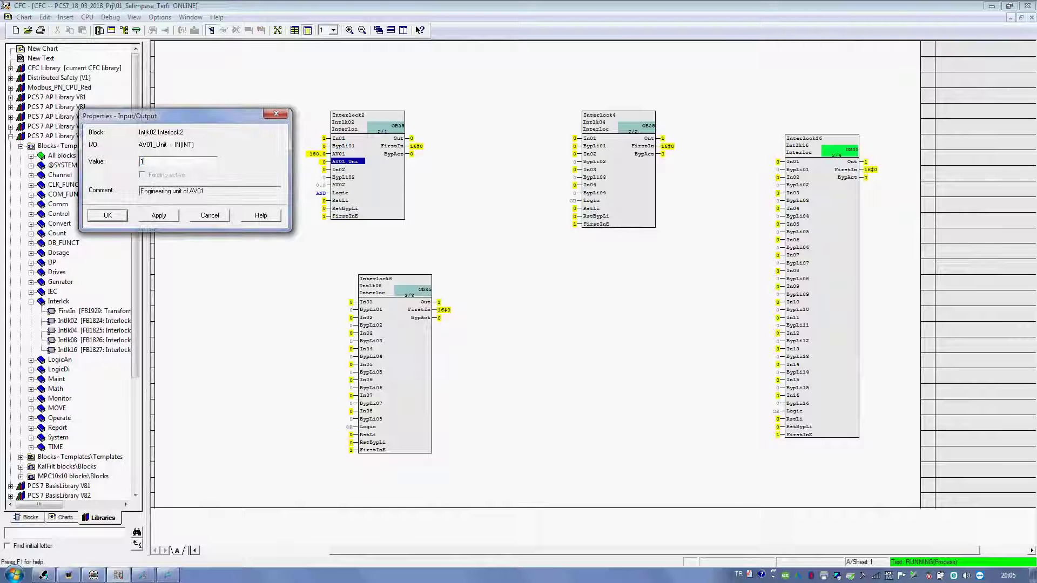
type("001")
key("Return")
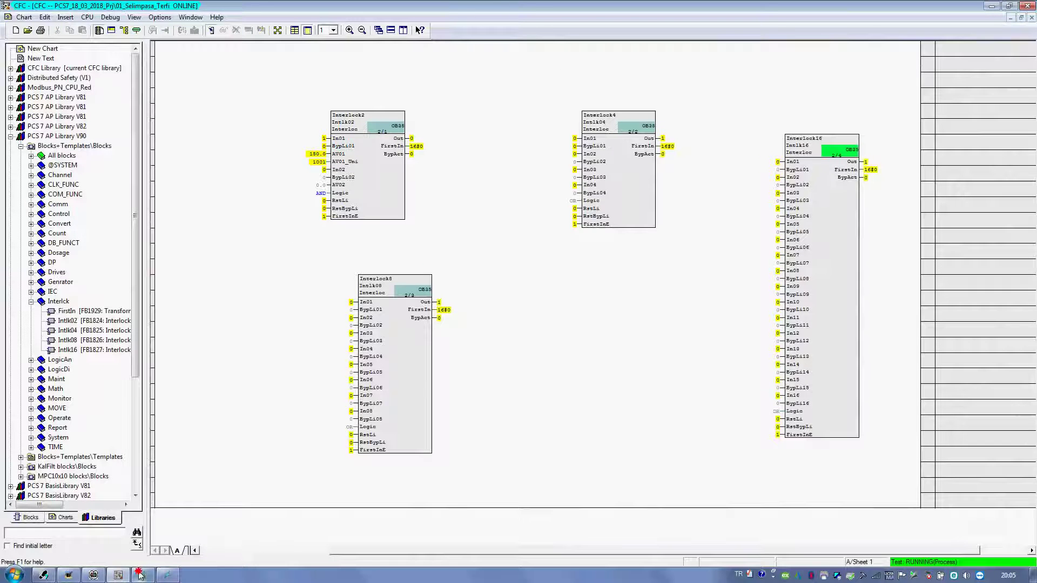
Step: Switch to the WinCC runtime and check the analog value and unit in the Interlock2 faceplate
left_click(143, 575)
left_click(168, 575)
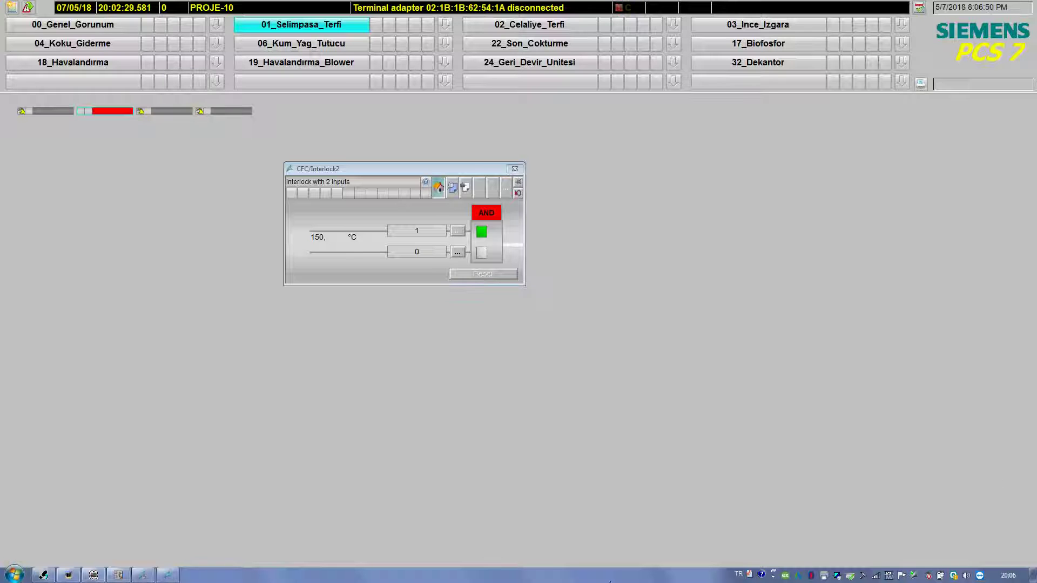
Step: Switch to the CFC editor and end the online test mode
left_click(119, 571)
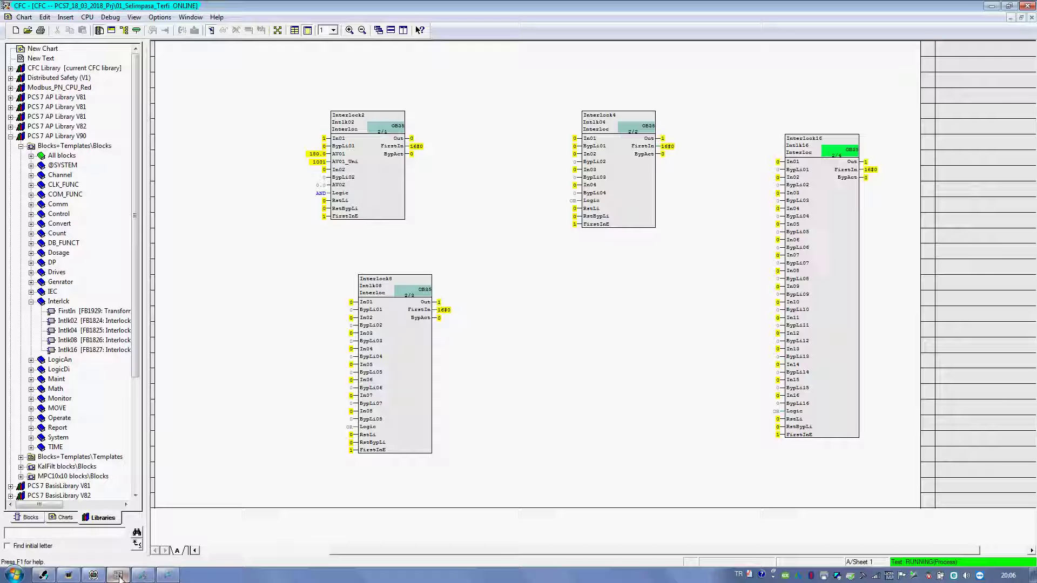
left_click(209, 31)
Step: For the In01 value of Interlock2, set Text 0 to Temp_Low, Text 1 to Temp_Normal and the OS additional text to Temperature
double_click(335, 138)
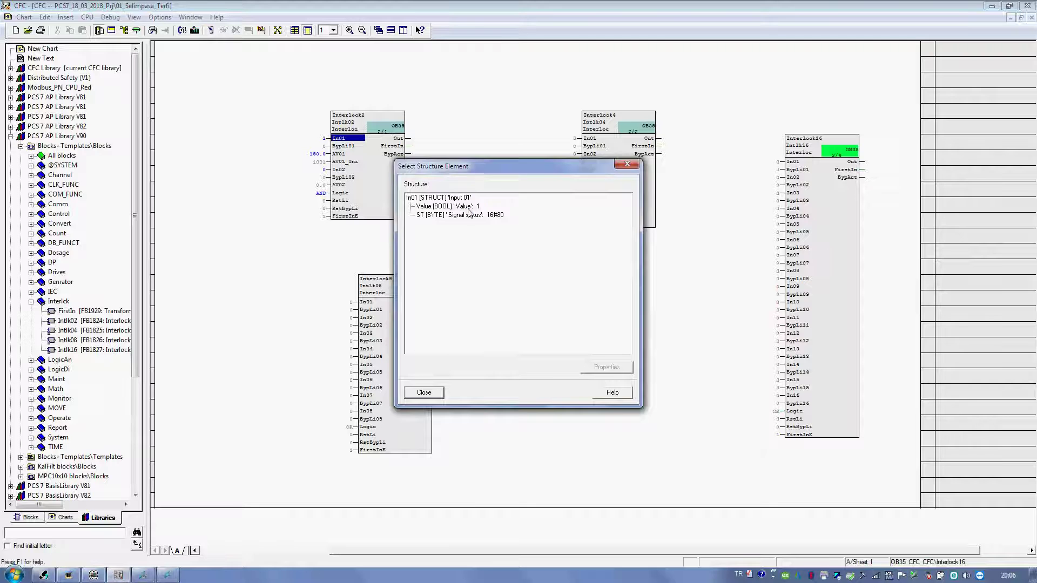
double_click(456, 206)
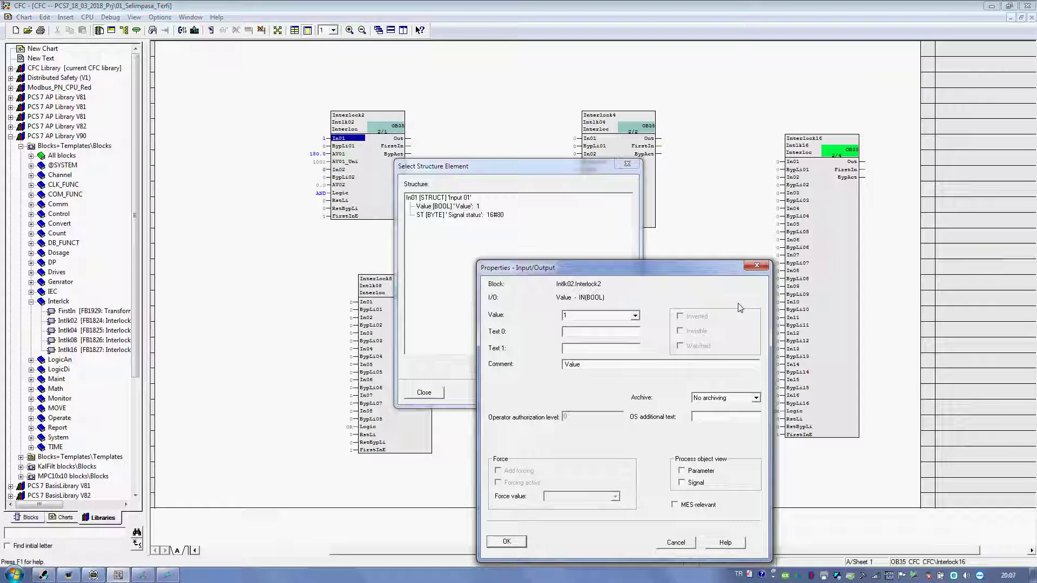
type("E")
type("emp_Low")
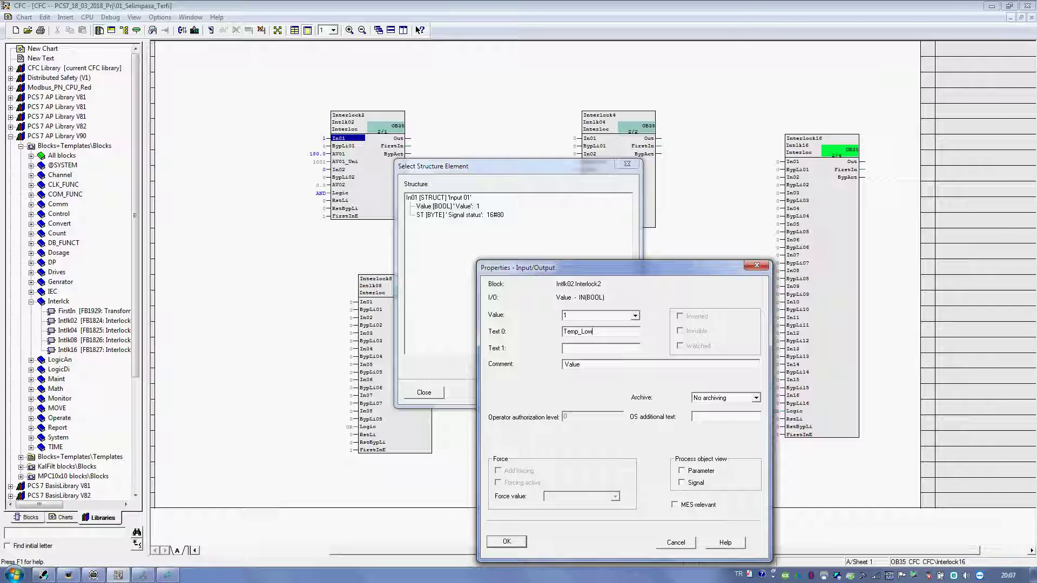
left_click(596, 347)
type("Temp_Normal")
key("Tab")
left_click(712, 416)
type("Temperature")
left_click(507, 542)
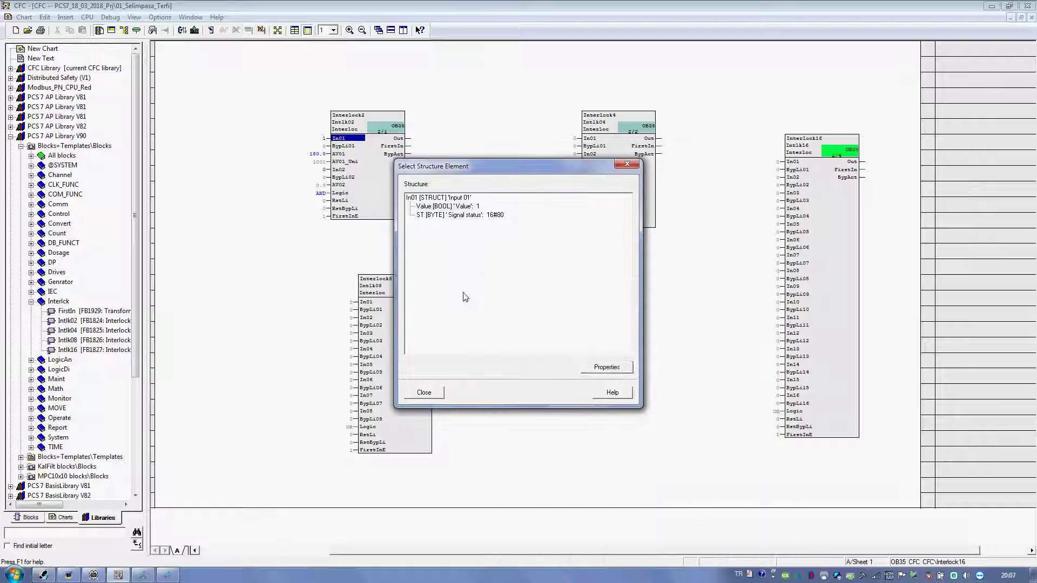
left_click(627, 165)
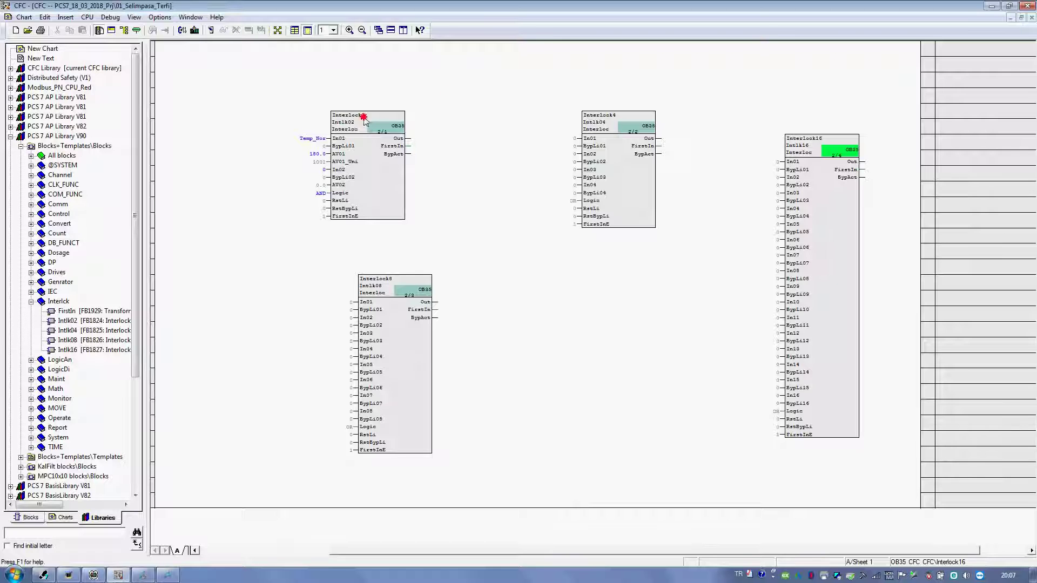
Step: Move Interlock2 slightly up and to the right, and make its SelFp1 input visible through the block's I/O properties
mouse_move(360, 118)
left_mouse_down()
mouse_move(463, 99)
mouse_move(468, 88)
mouse_move(436, 96)
left_mouse_up()
double_click(439, 97)
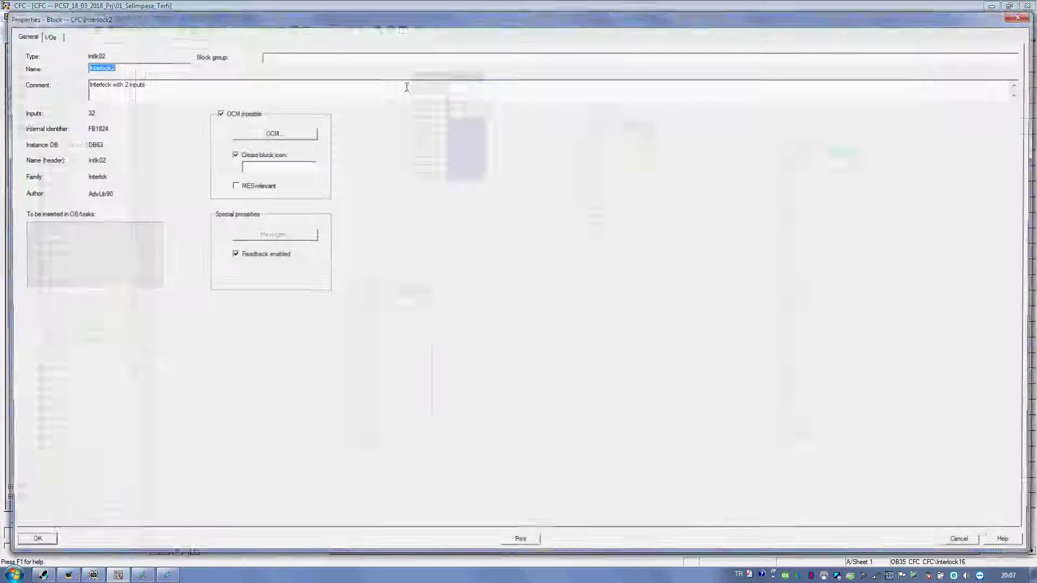
left_click(44, 34)
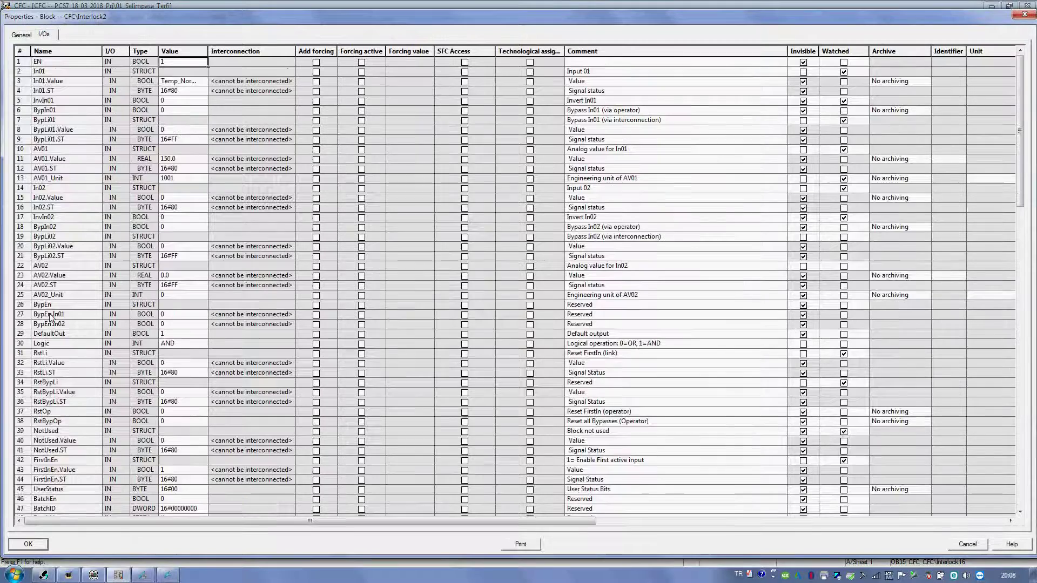
left_click(54, 383)
scroll(53, 385, "down", 3)
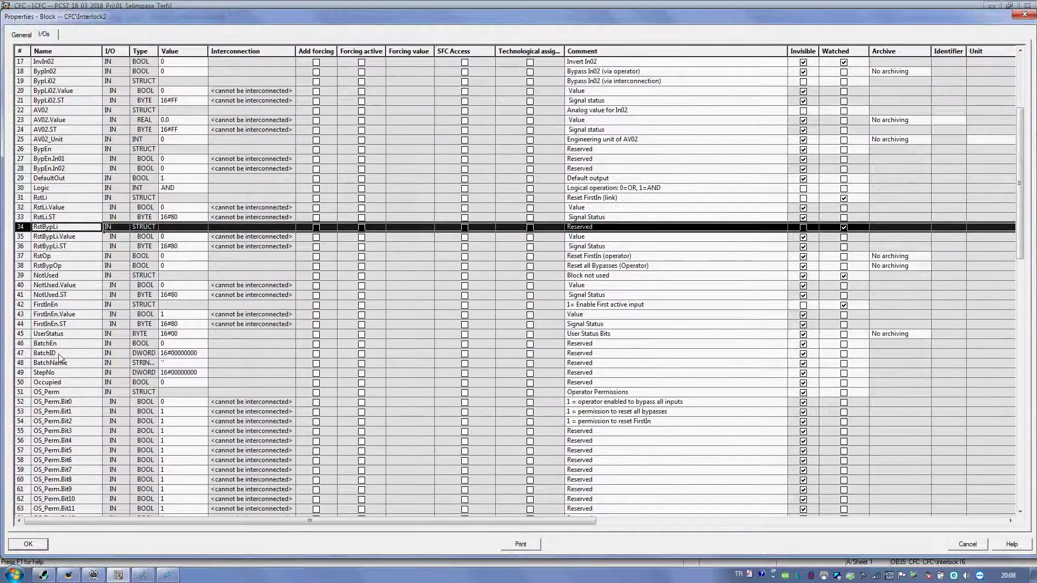
scroll(63, 392, "down", 14)
scroll(56, 399, "down", 11)
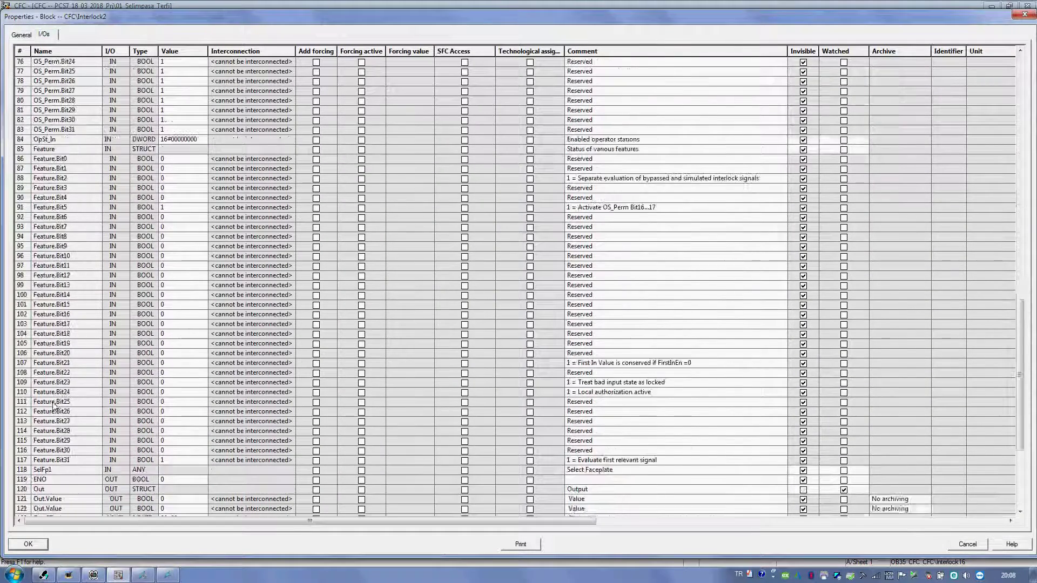
left_click(47, 317)
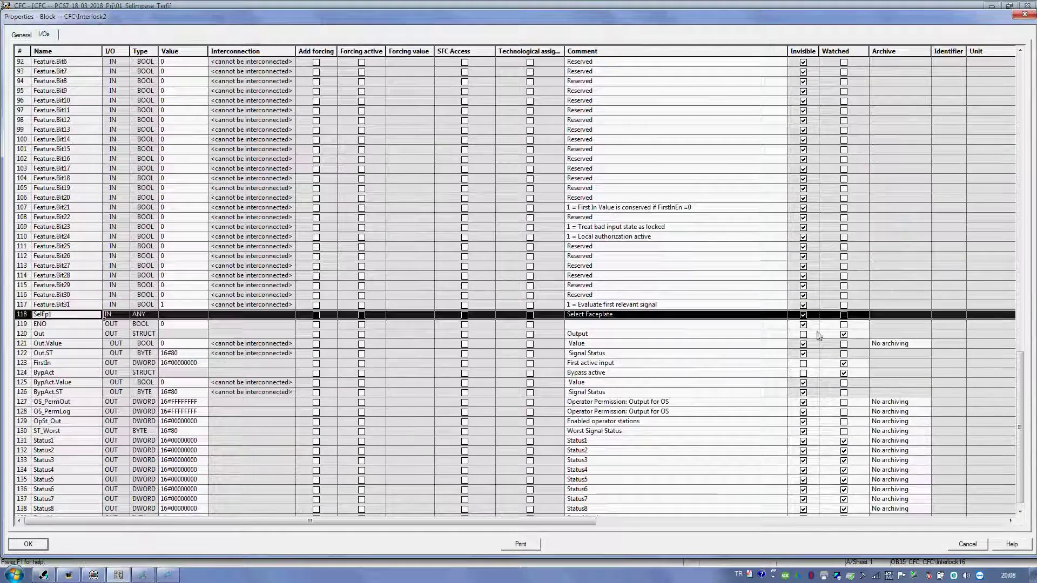
left_click(801, 315)
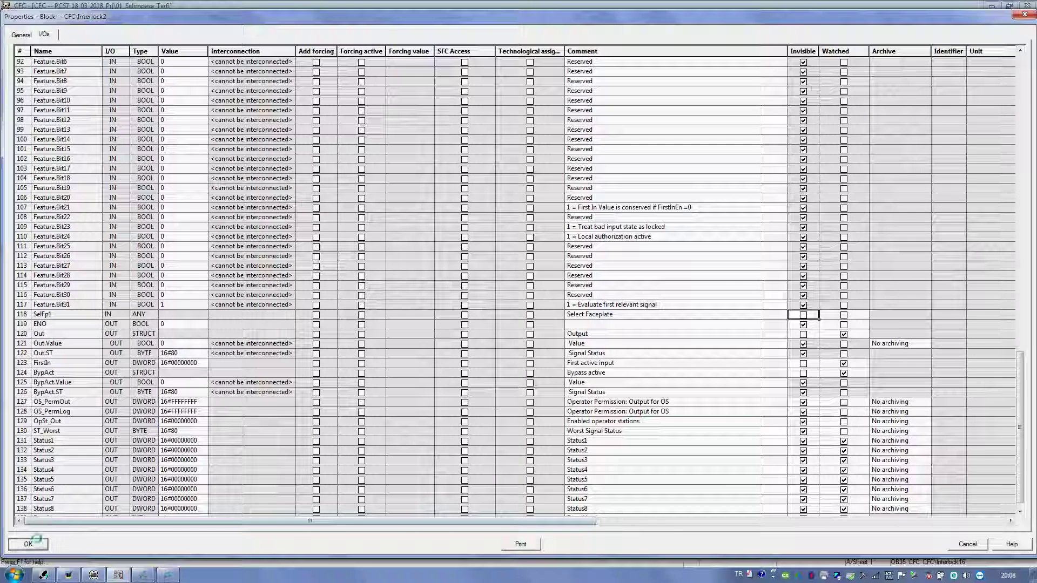
left_click(28, 544)
left_click(518, 306)
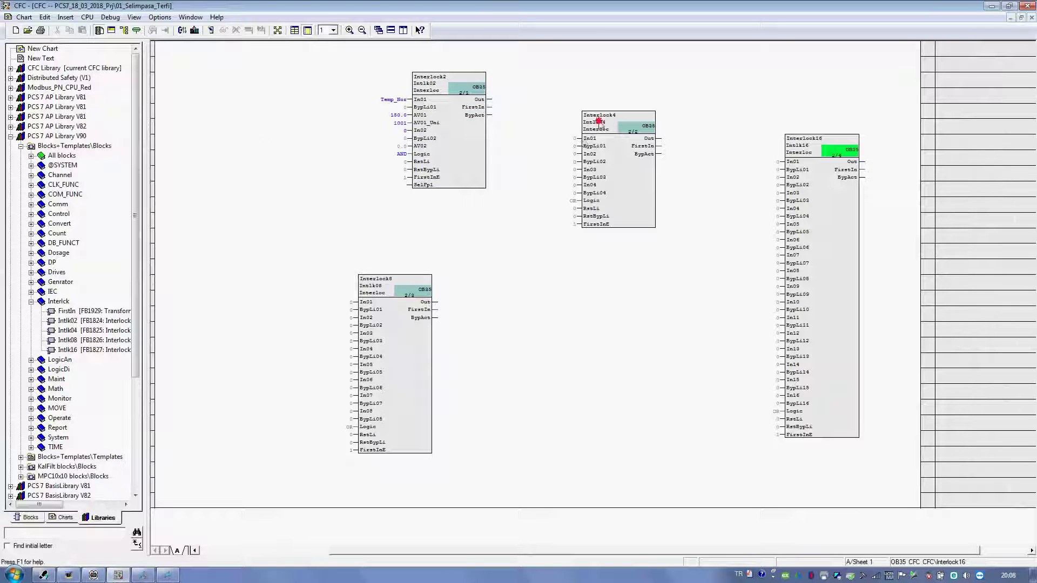
Step: Move Interlock4 to the left of Interlock2 and connect its Out output to Interlock2's SelFp1 input
left_click_drag(599, 123, 236, 140)
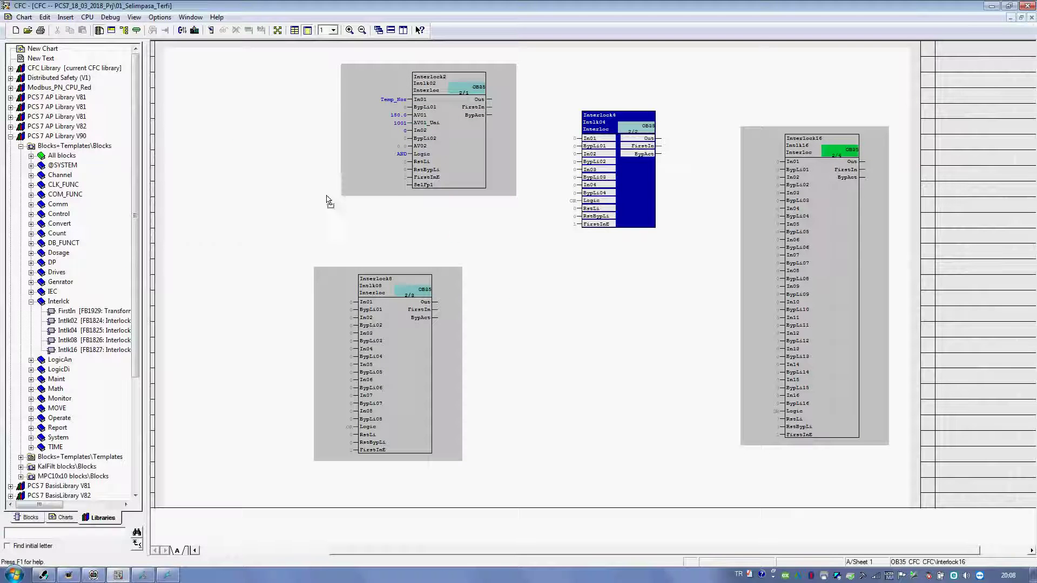
left_click(285, 154)
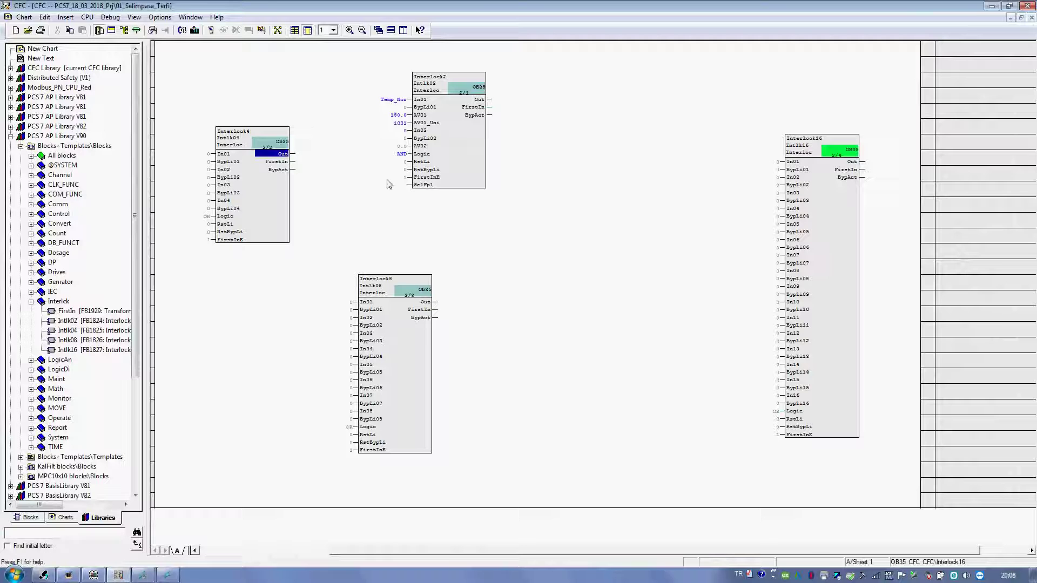
left_click(426, 185)
Step: Edit the OS additional text of Interlock2's SelFp1 input and apply the properties
double_click(425, 185)
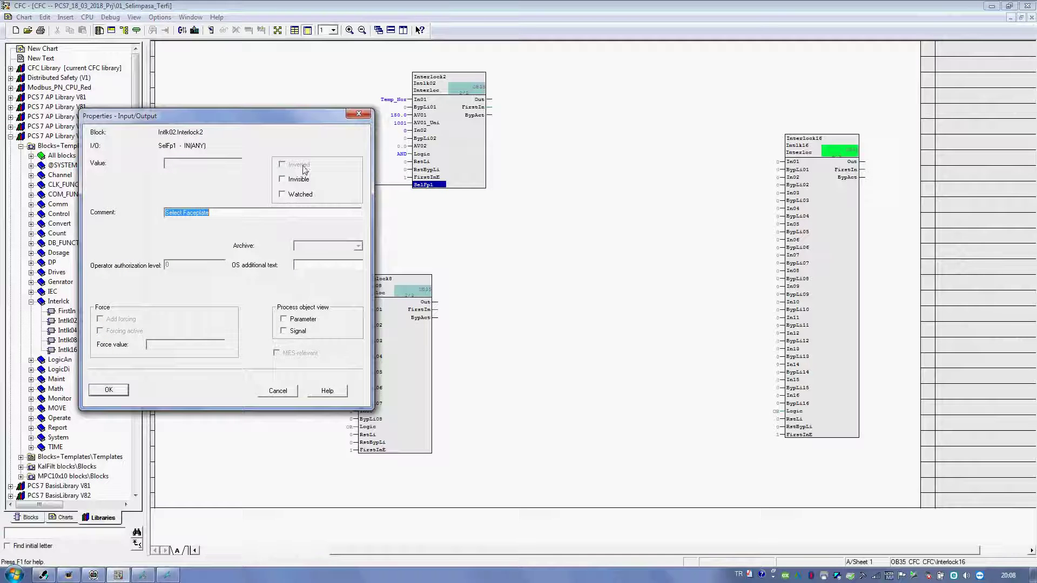
left_click(297, 267)
key("BackSpace")
key("BackSpace")
key("BackSpace")
key("BackSpace")
key("BackSpace")
key("BackSpace")
key("BackSpace")
key("BackSpace")
left_click(124, 388)
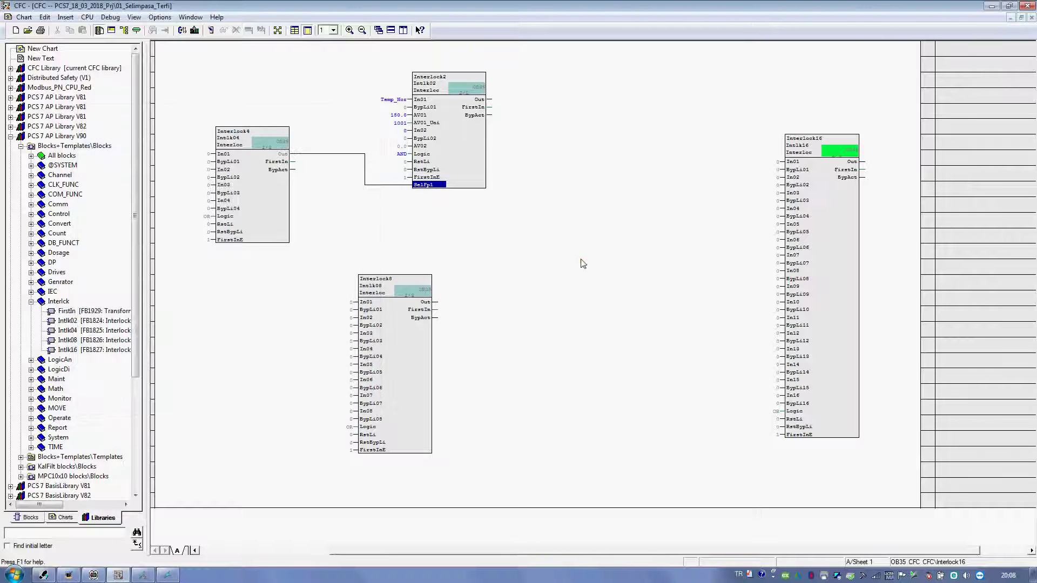
Step: Reposition Interlock4 to the left of Interlock2 so that the line to SelFp1 runs clearly between the blocks
left_click_drag(231, 151, 244, 174)
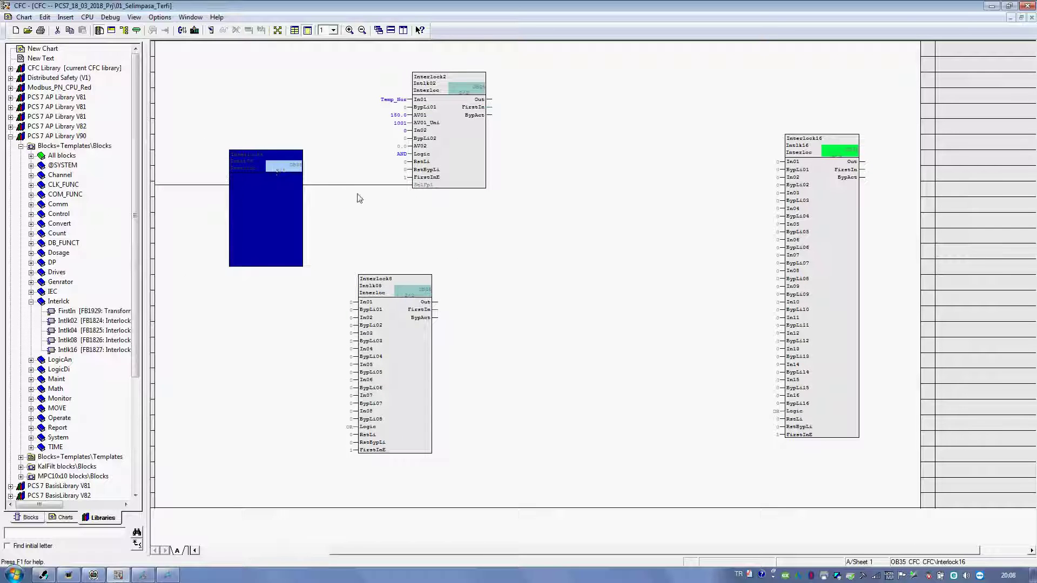
left_click(392, 217)
left_click_drag(264, 135, 271, 103)
left_click(465, 231)
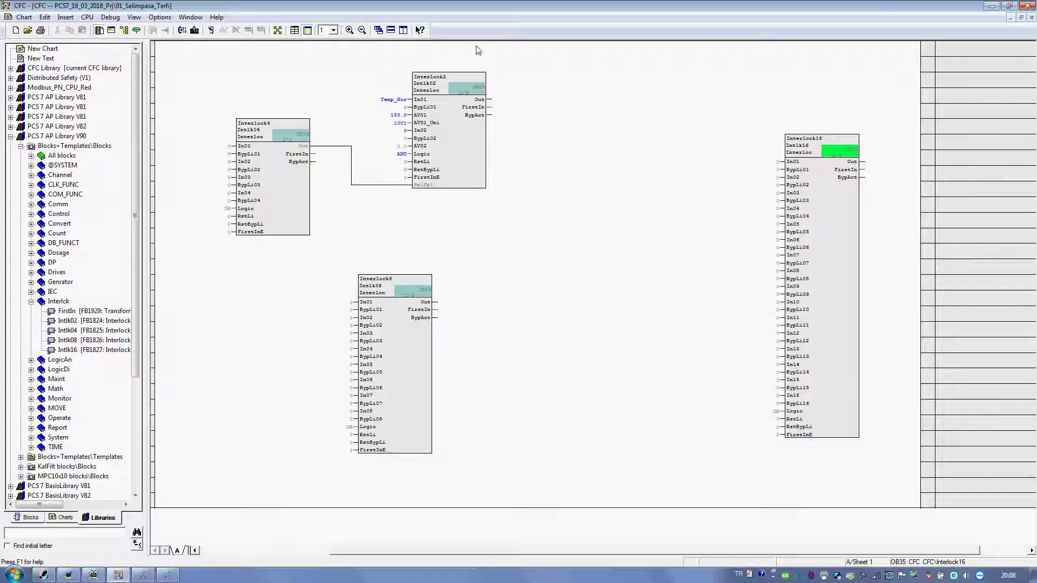
Step: Set the OS additional text of Interlock2's Out value to MotorInterlock
double_click(472, 101)
double_click(443, 206)
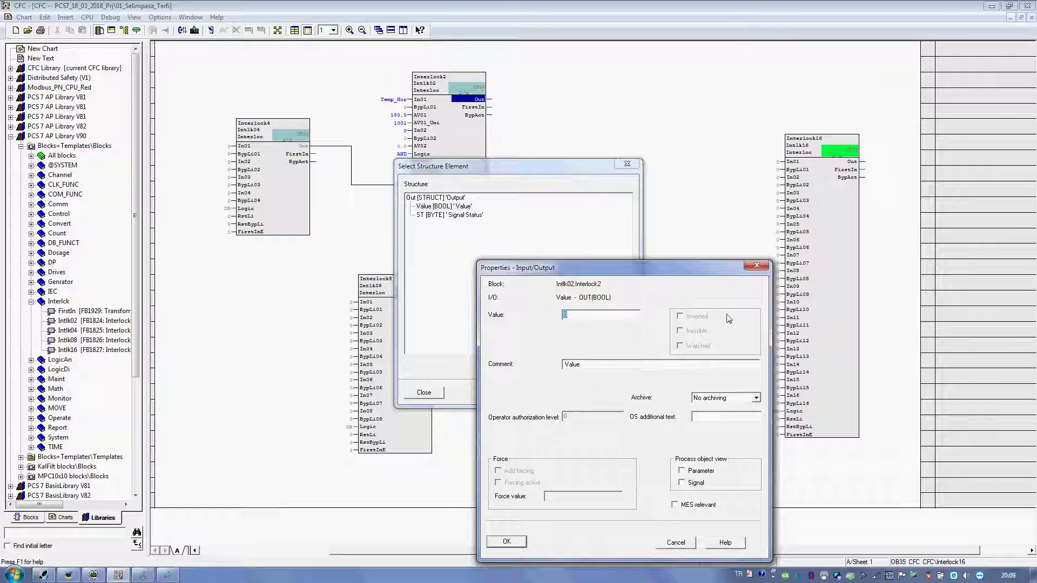
left_click(705, 419)
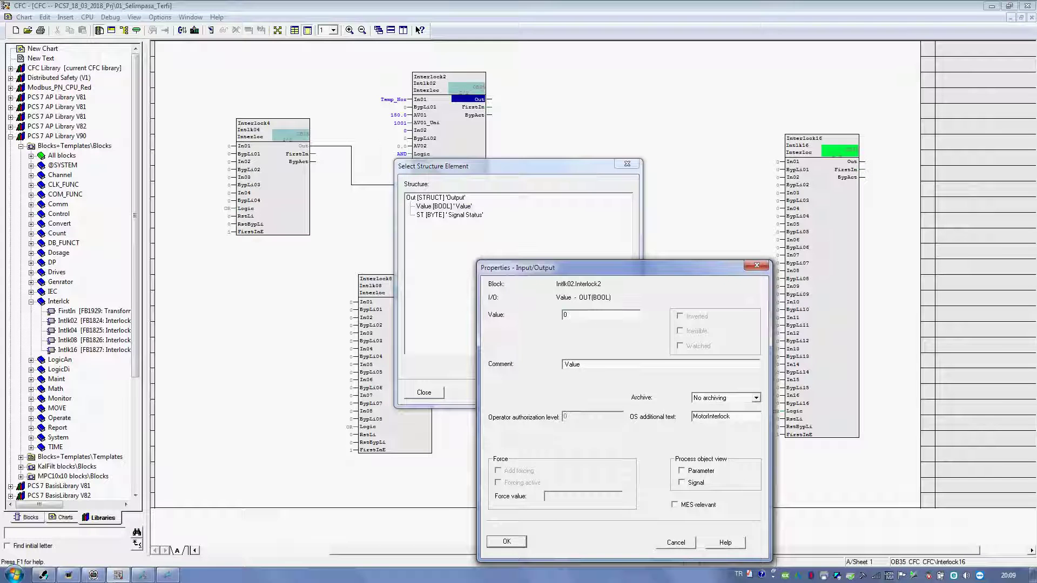
key("Return")
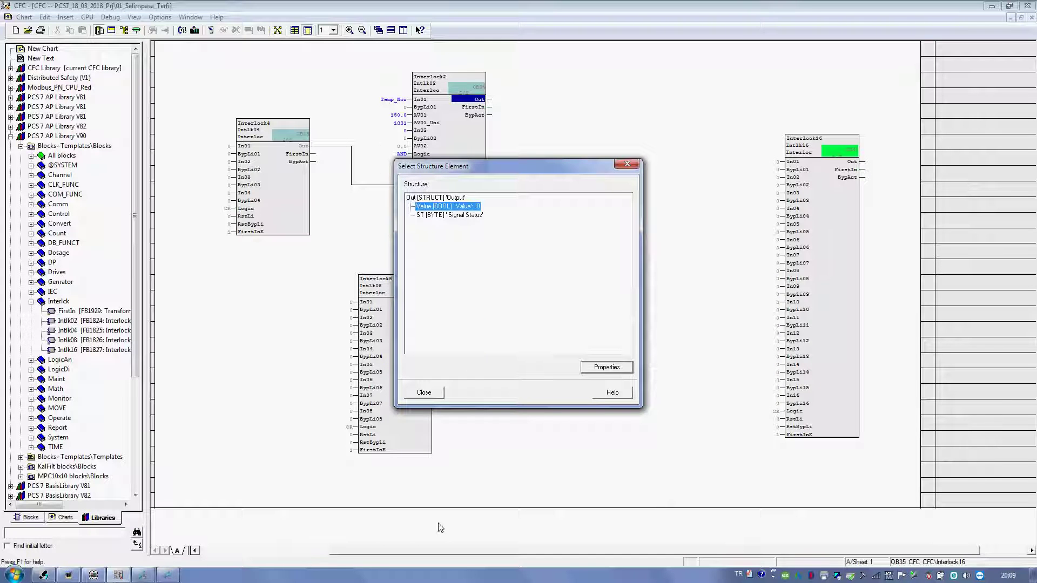
Step: Close the structure element selection, deactivate the OS1 runtime in WinCC Explorer and return to the CFC chart
left_click(441, 394)
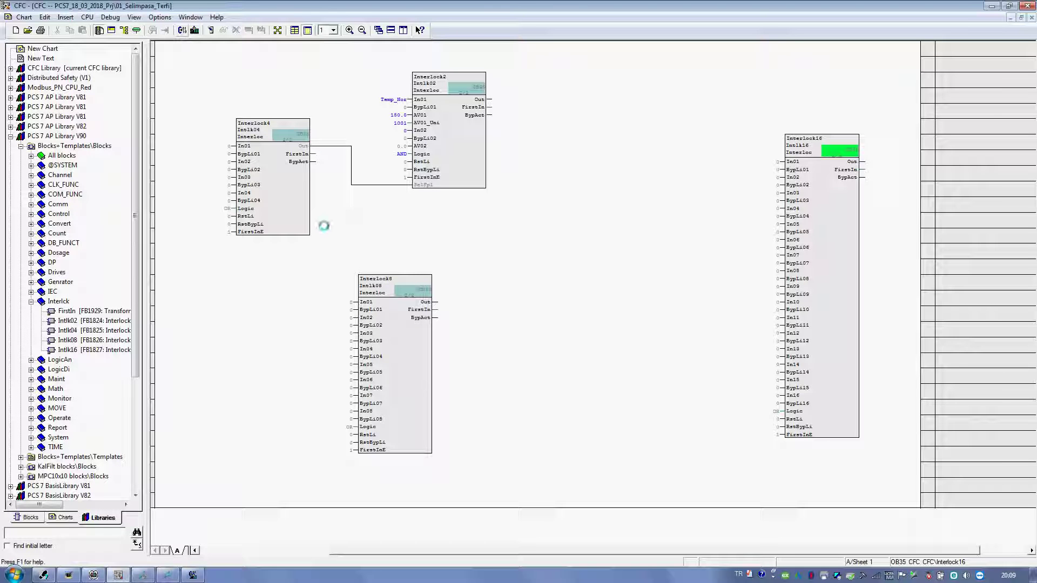
left_click(154, 576)
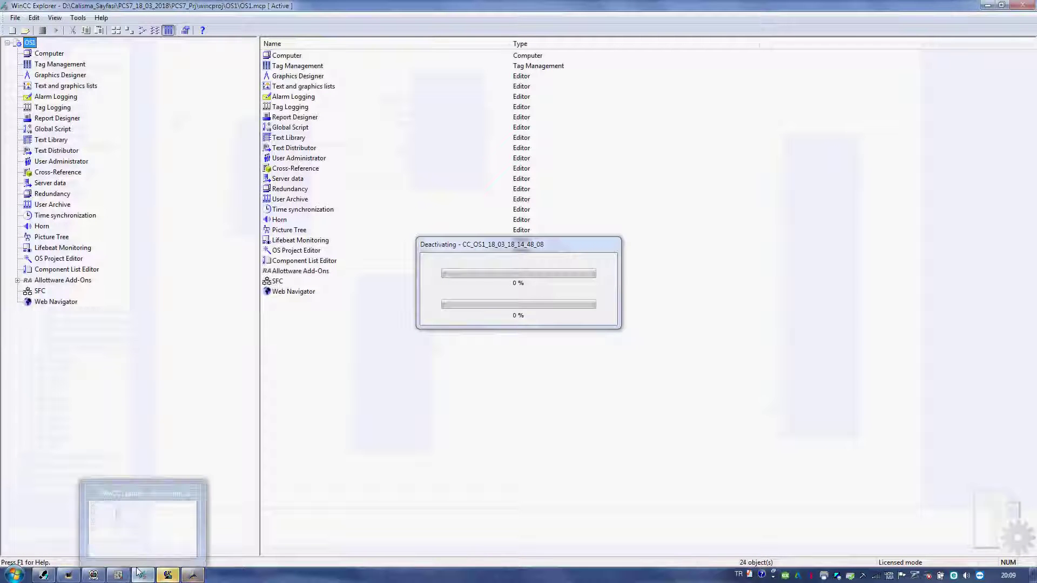
left_click(192, 575)
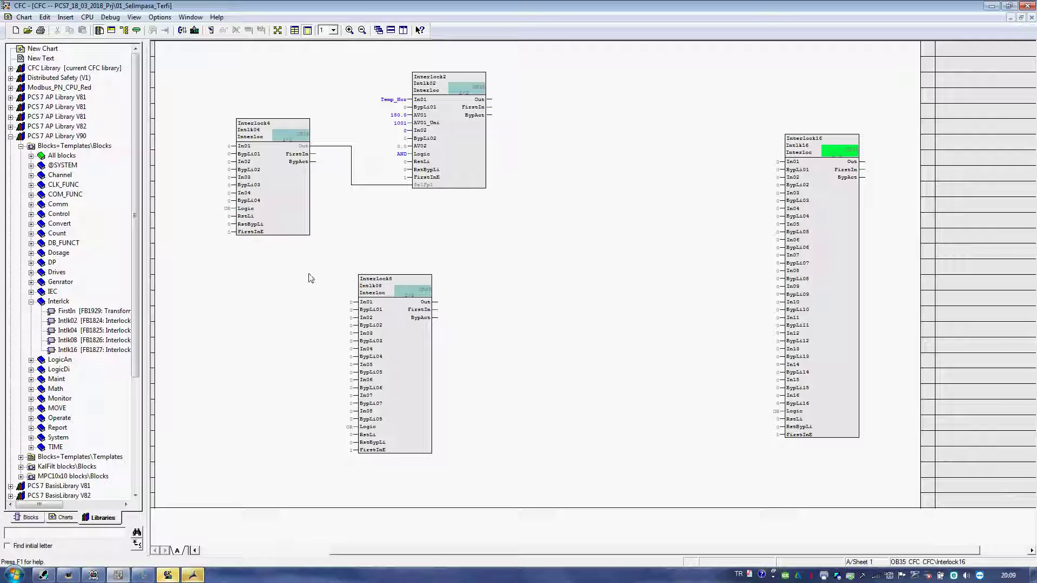
Step: Compile the charts as program for changes only, with module drivers generated, and close the compile log
key("ctrl+b")
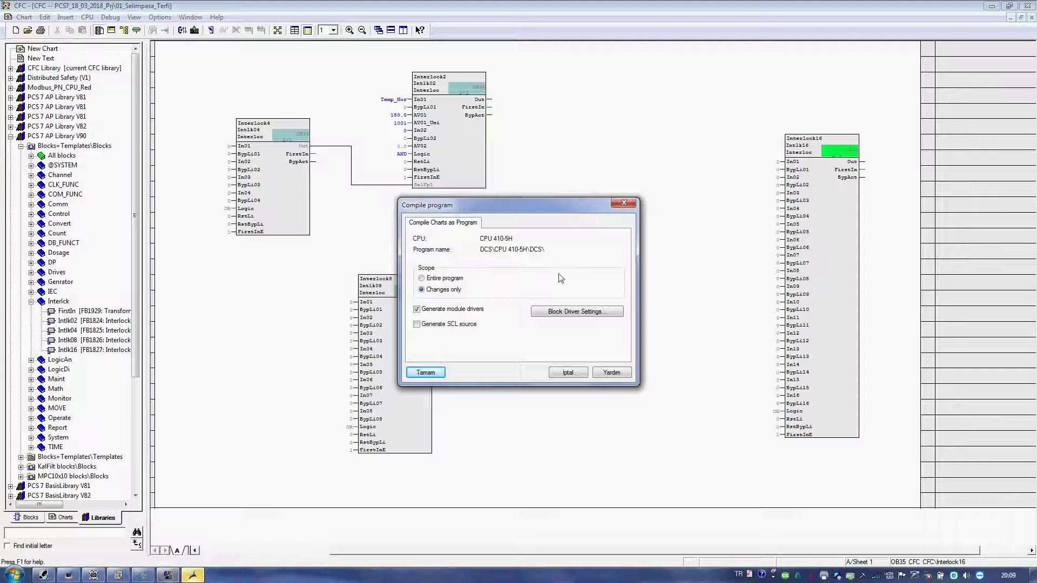
left_click(426, 372)
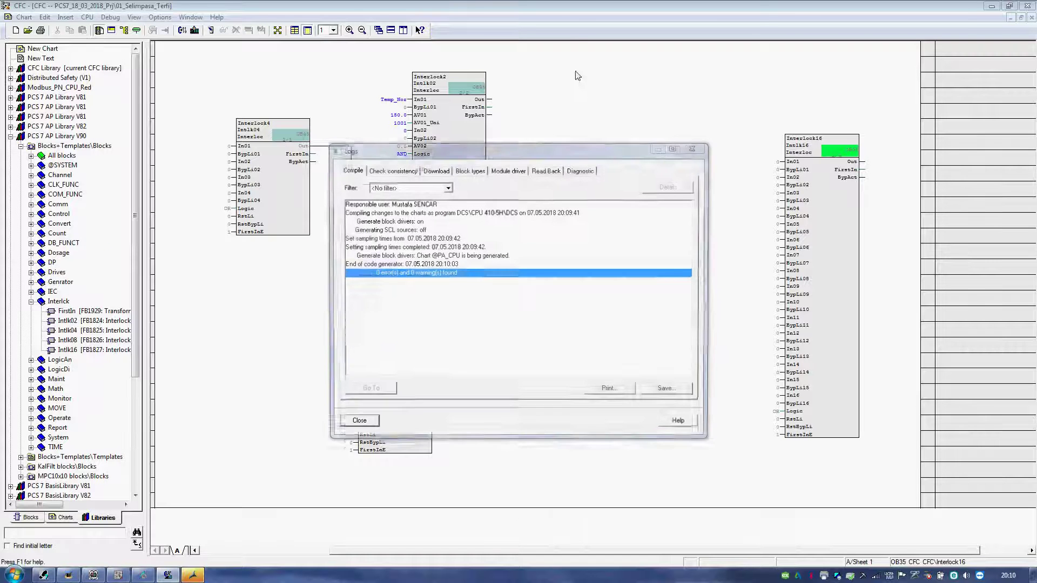
left_click(350, 424)
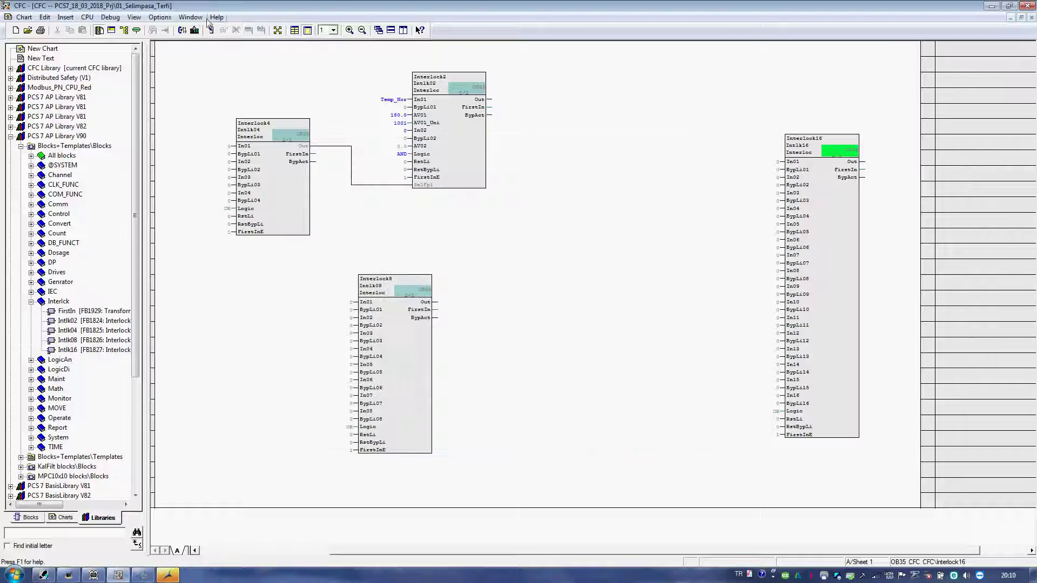
Step: Download the compiled chart program to the CPU and close the resulting log
left_click(194, 30)
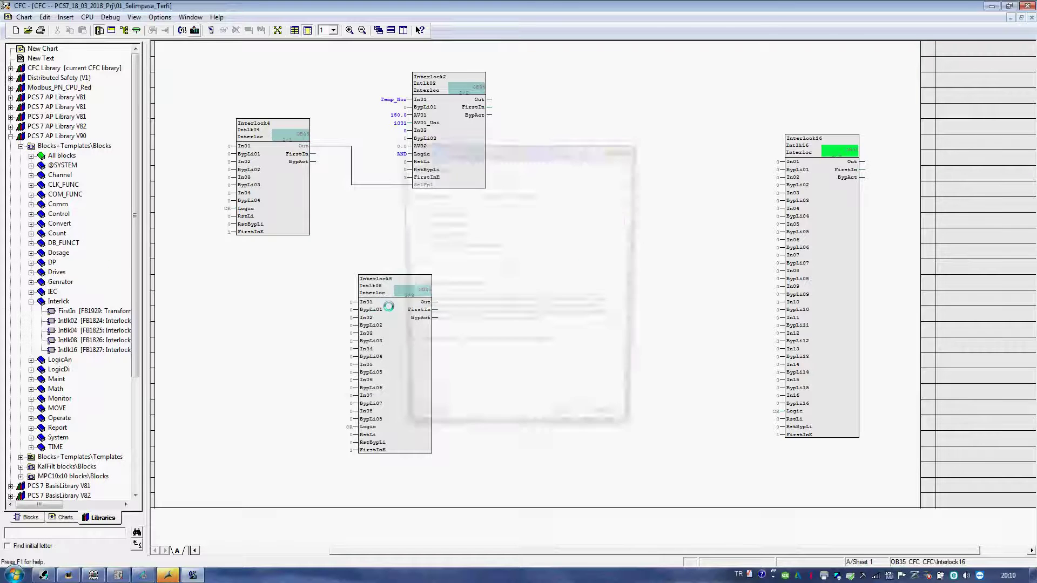
left_click(425, 428)
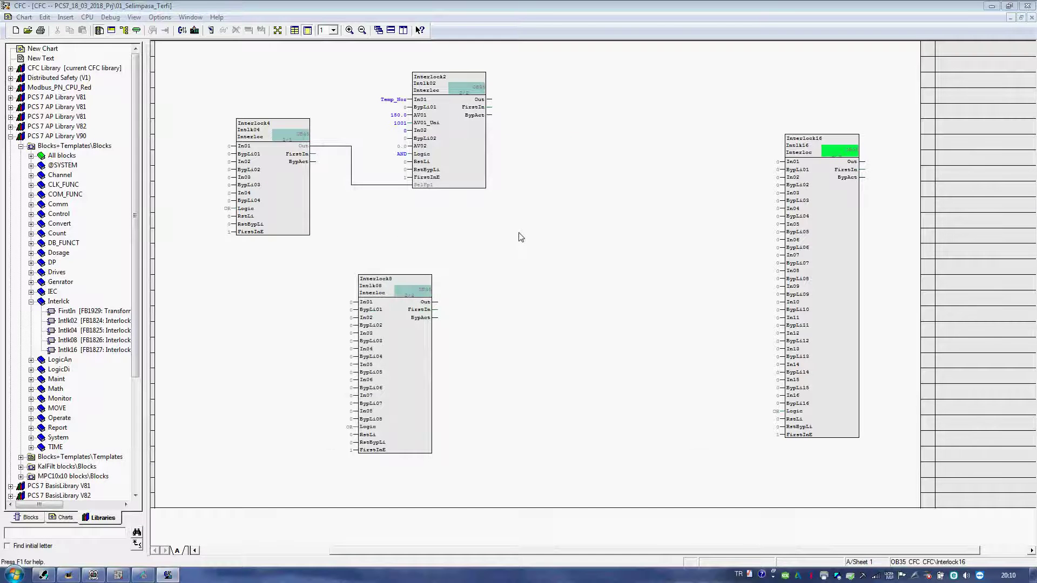
left_click(357, 422)
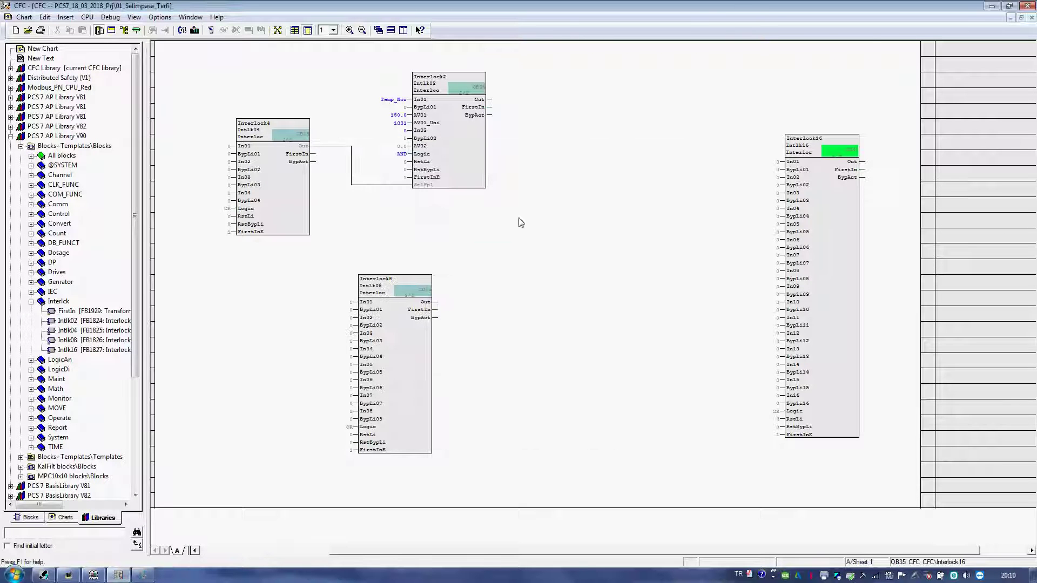
Step: Switch to SIMATIC Manager and compile the OS1 operator station with the Compile OS wizard, keeping the preset options and Changes scope
left_click(119, 574)
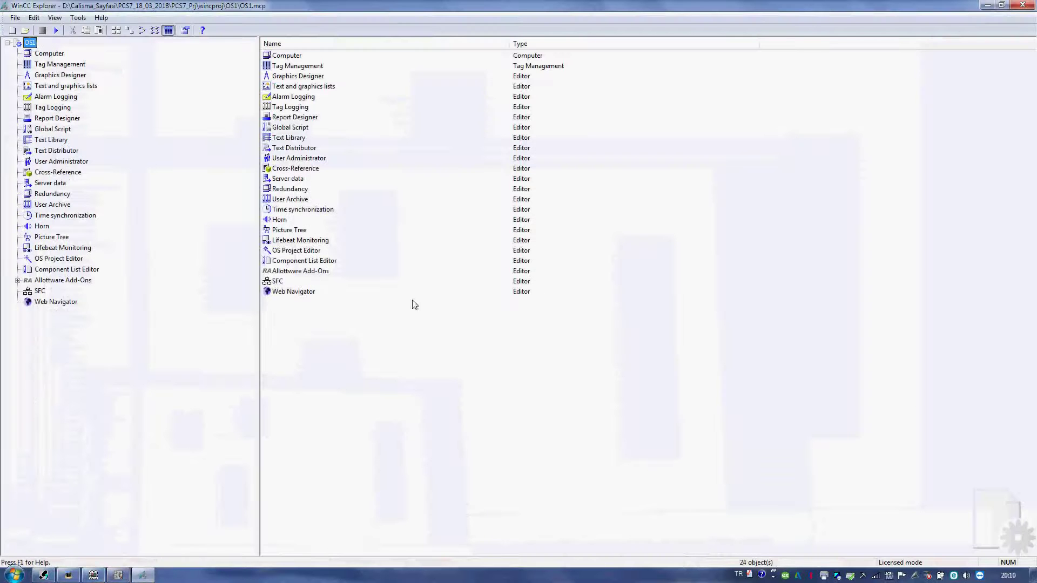
left_click(43, 574)
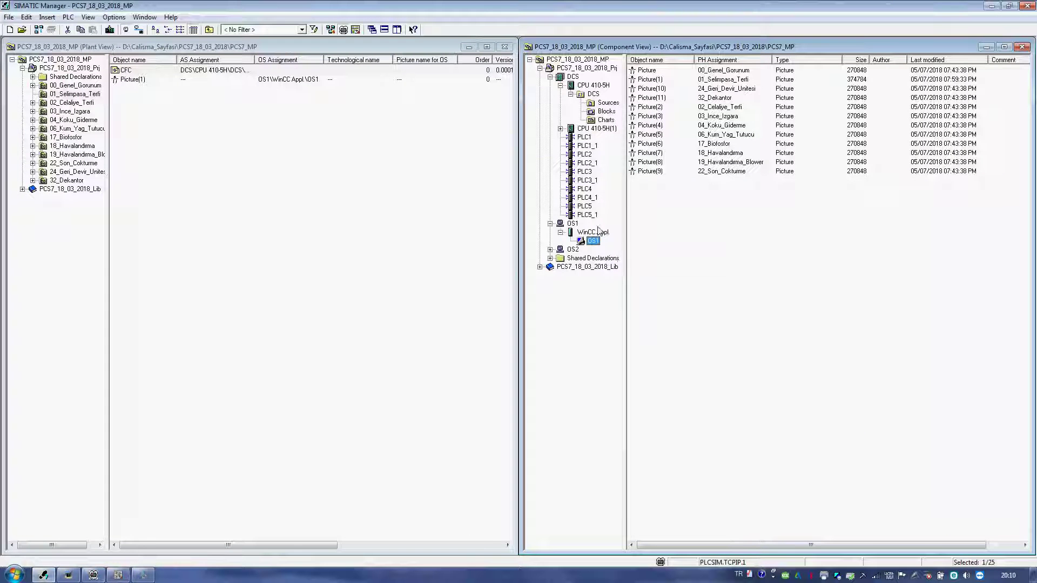
right_click(590, 241)
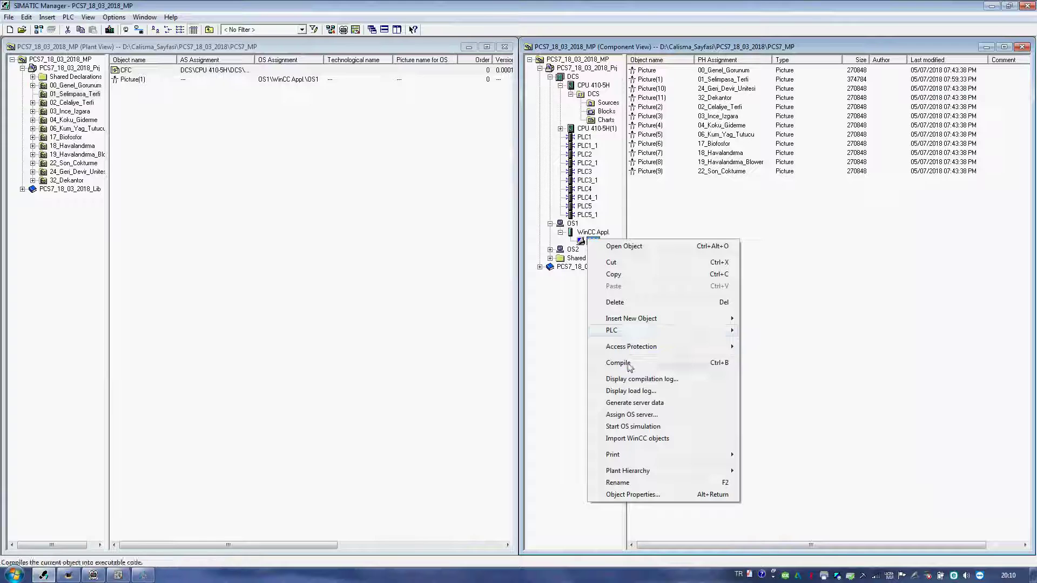
left_click(627, 361)
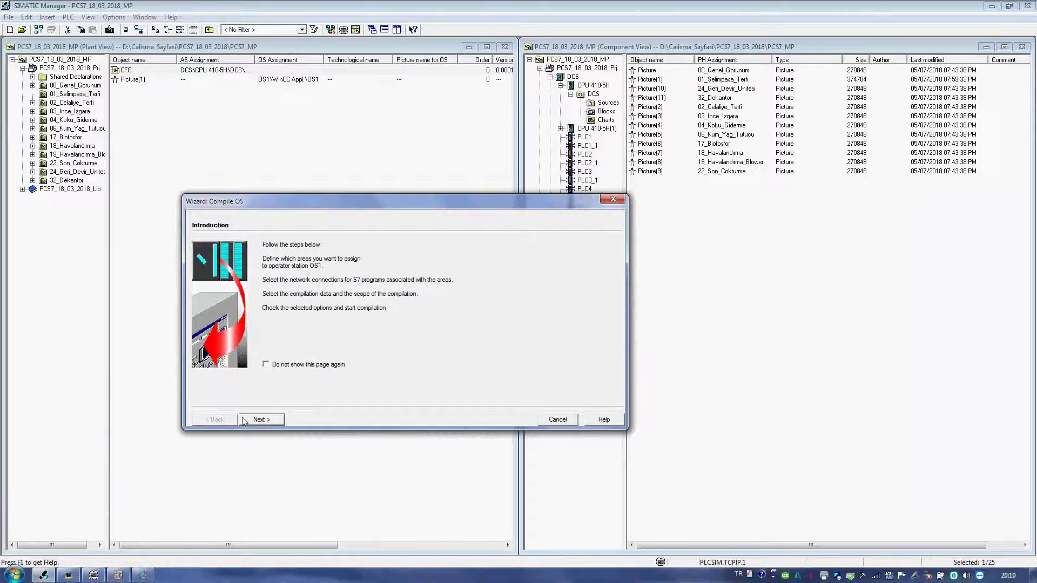
left_click(242, 421)
left_click(259, 420)
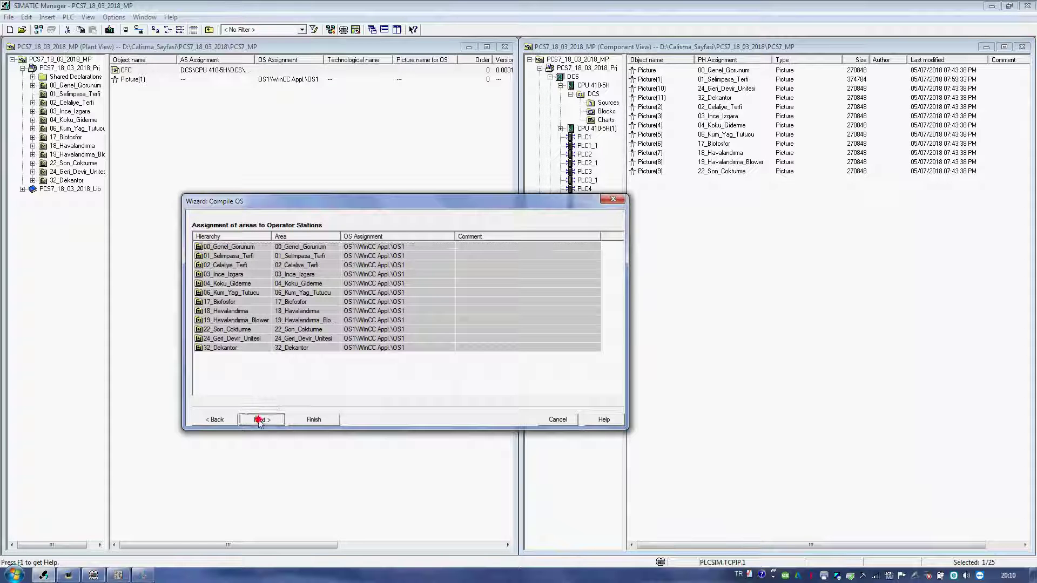
left_click(261, 420)
left_click(264, 421)
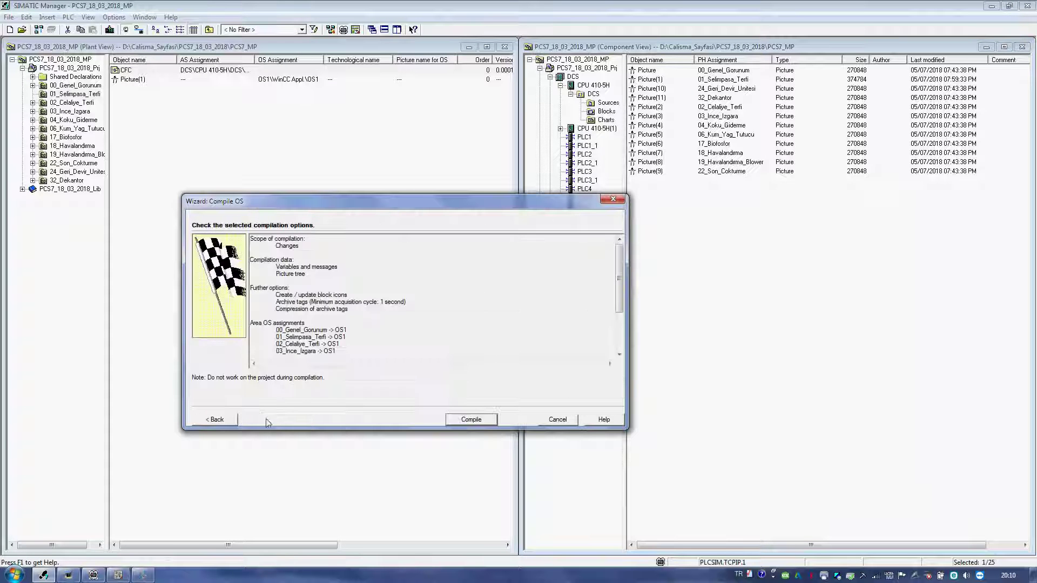
left_click(467, 421)
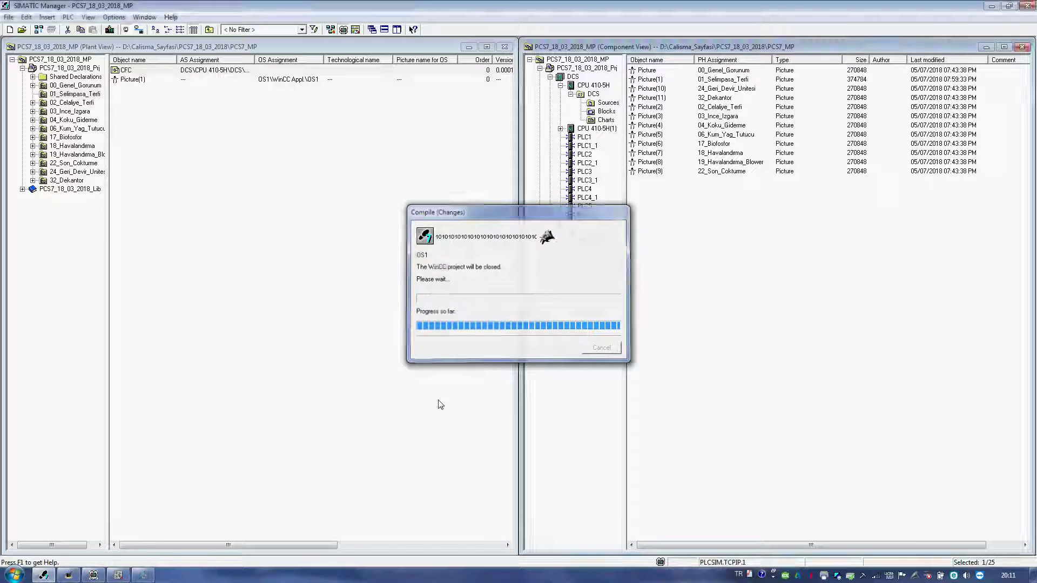
left_click(448, 315)
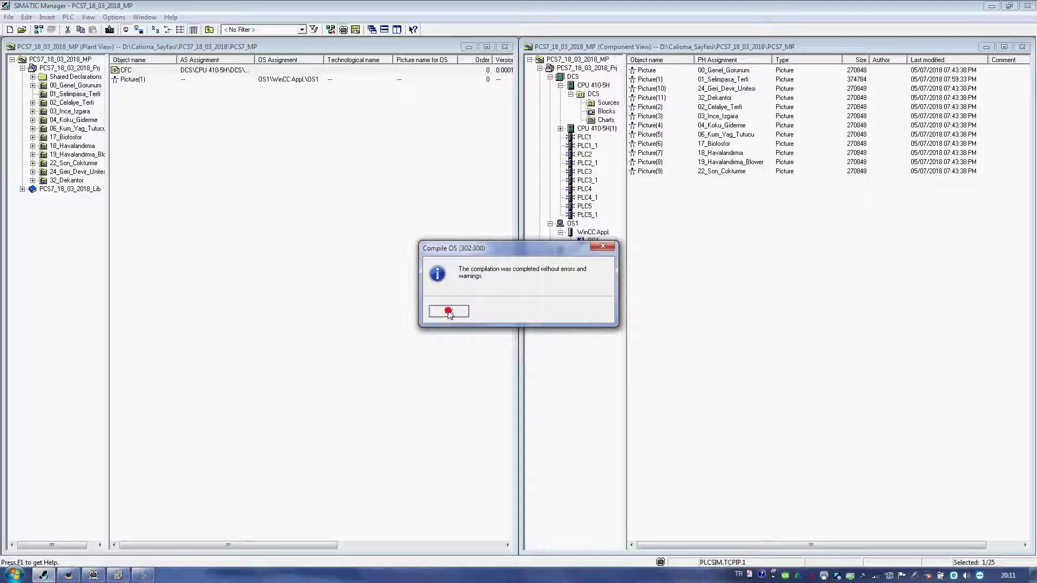
Step: Open the OS1 project in WinCC Explorer and activate its runtime
right_click(594, 241)
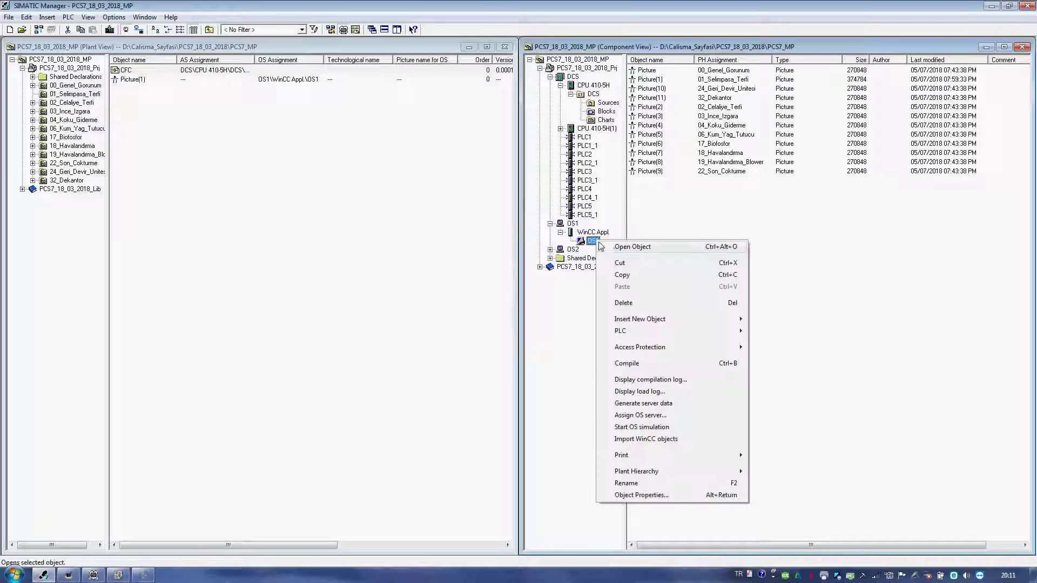
key("Return")
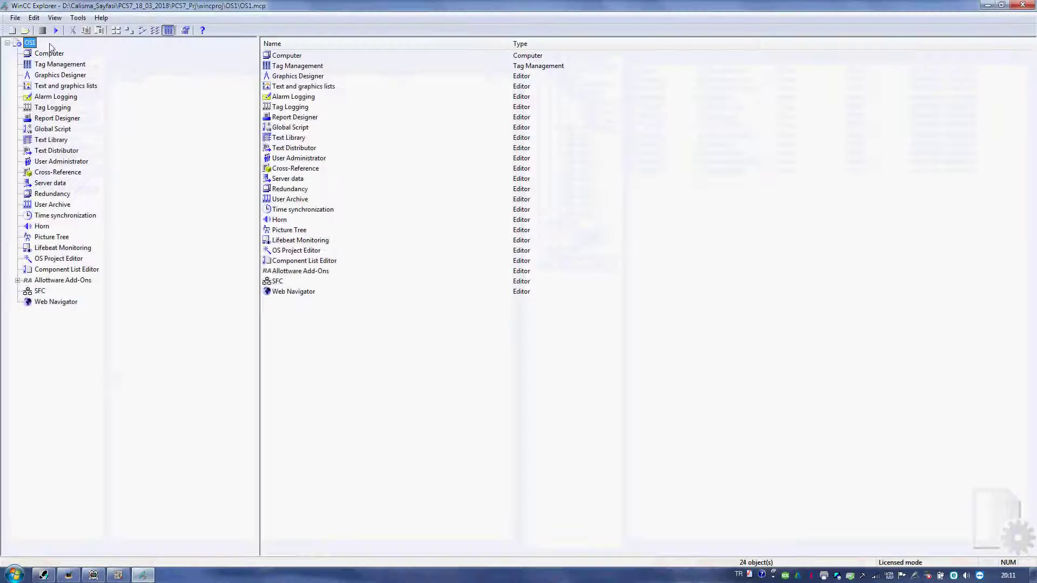
left_click(56, 30)
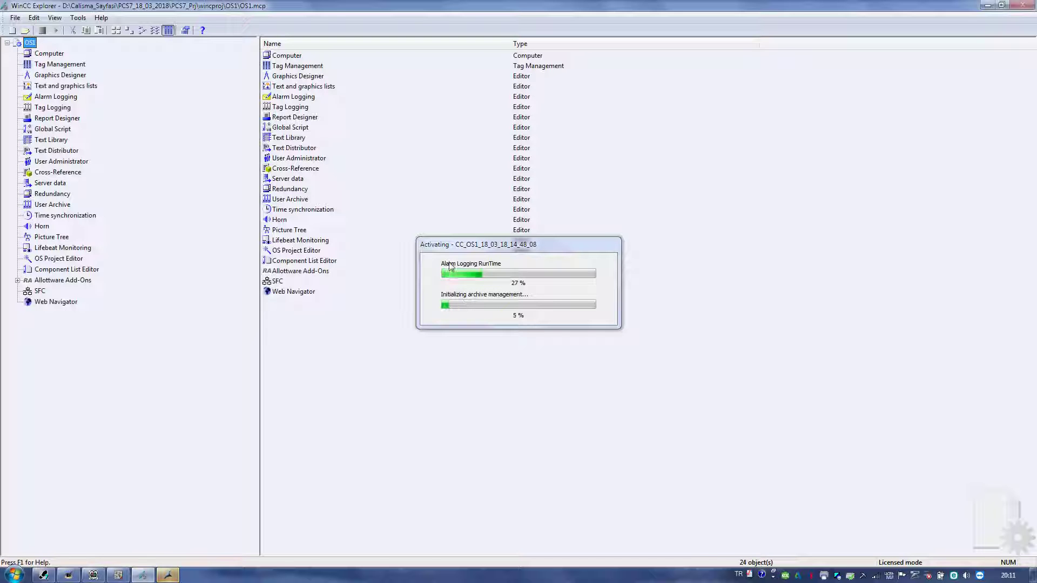
left_click_drag(499, 244, 349, 266)
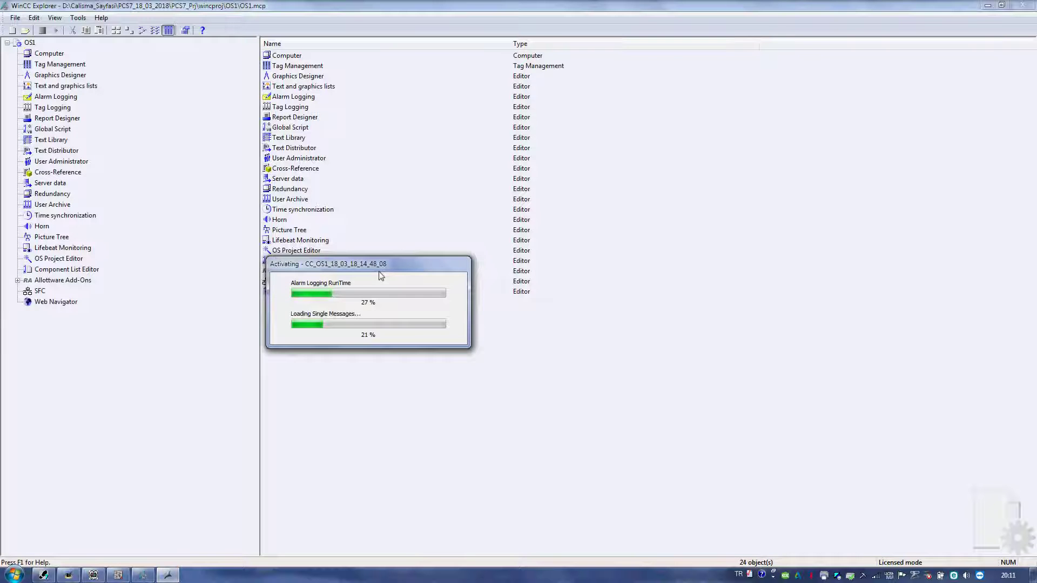
left_click_drag(379, 267, 370, 313)
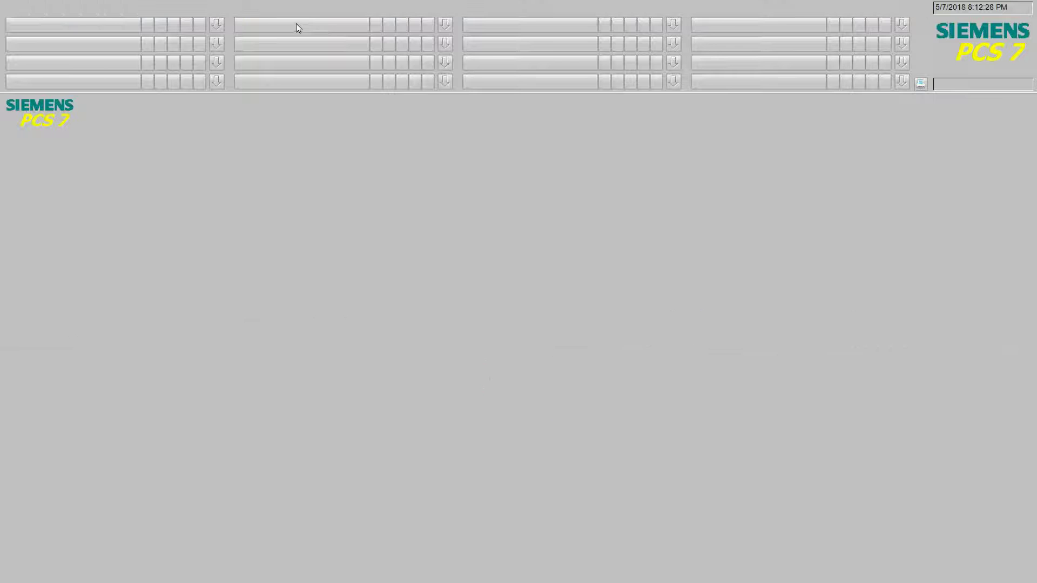
Step: Display the 01_Selimpasa_Terfi picture, open the Interlock2 faceplate and move it clear of the block icons
left_click(299, 27)
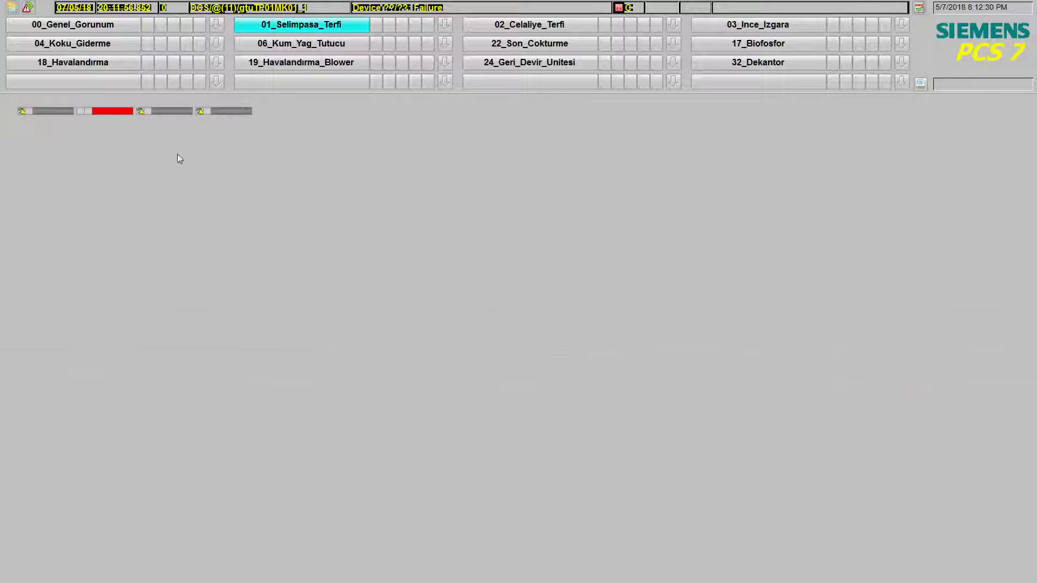
left_click(112, 112)
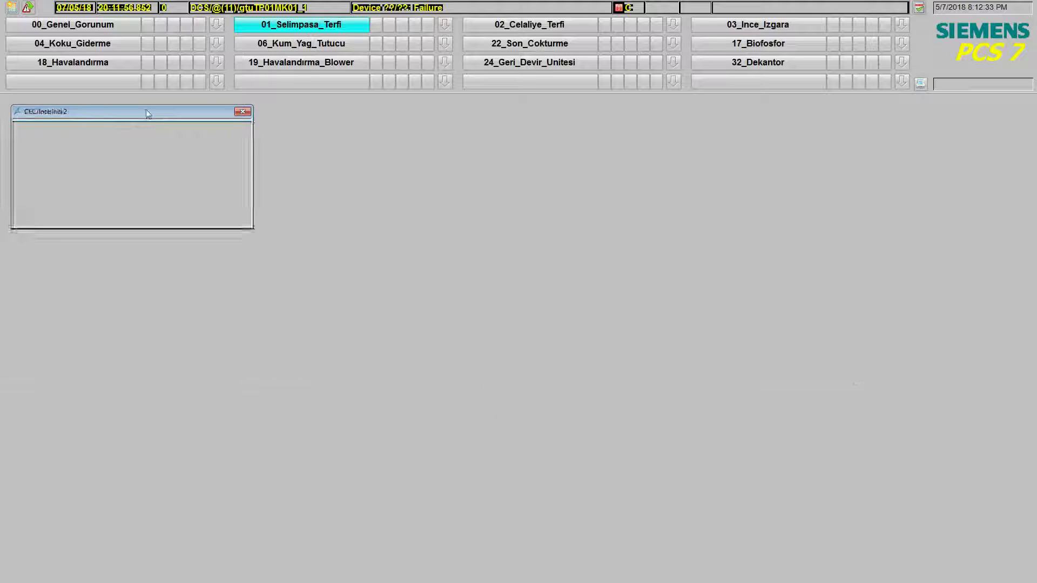
left_click_drag(112, 118, 569, 186)
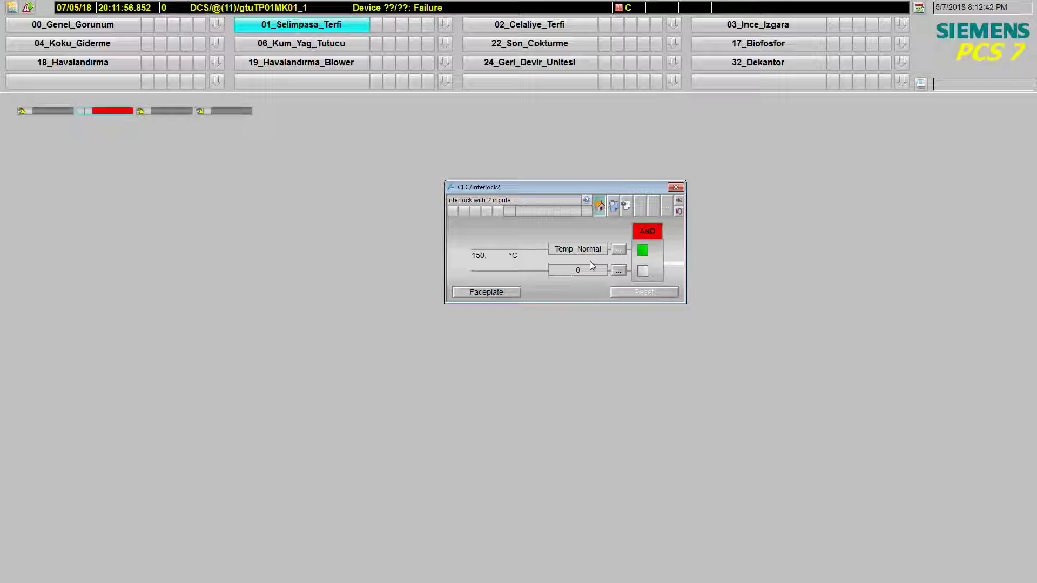
Step: Test the SelFp1 link by opening the Interlock4 faceplate from Interlock2 twice, closing it each time
left_click(508, 292)
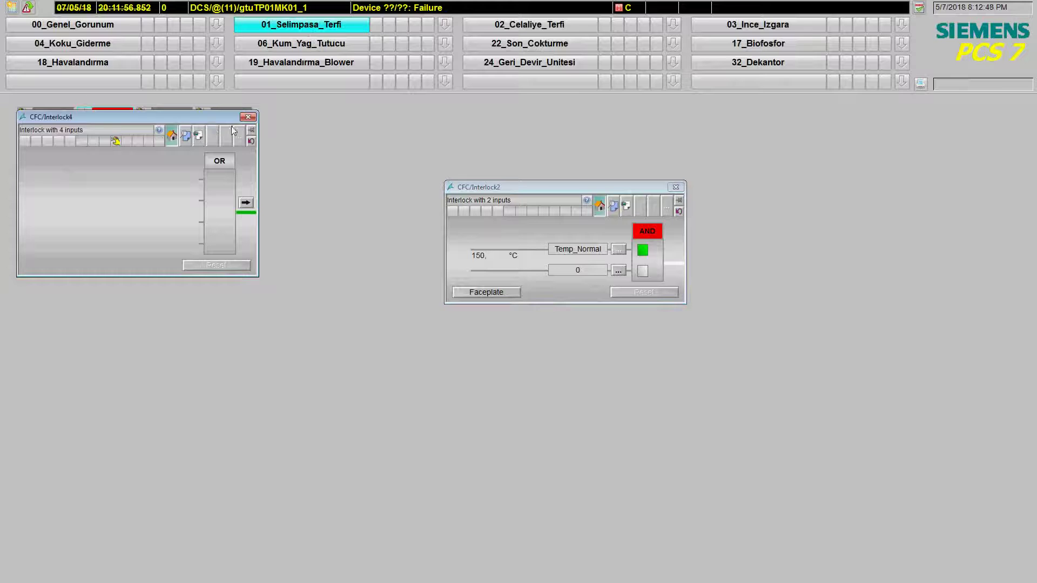
left_click(248, 116)
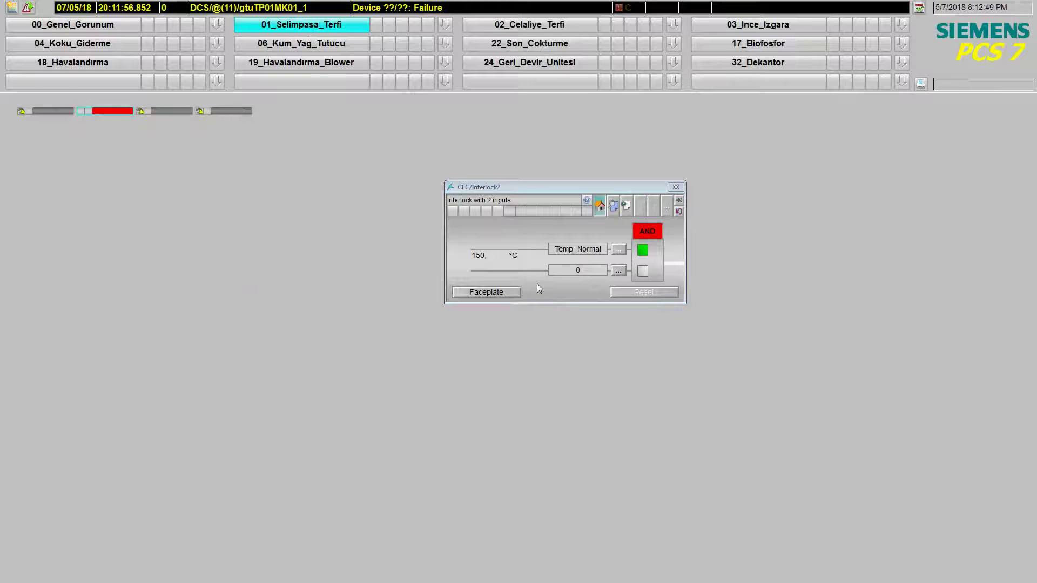
left_click(492, 289)
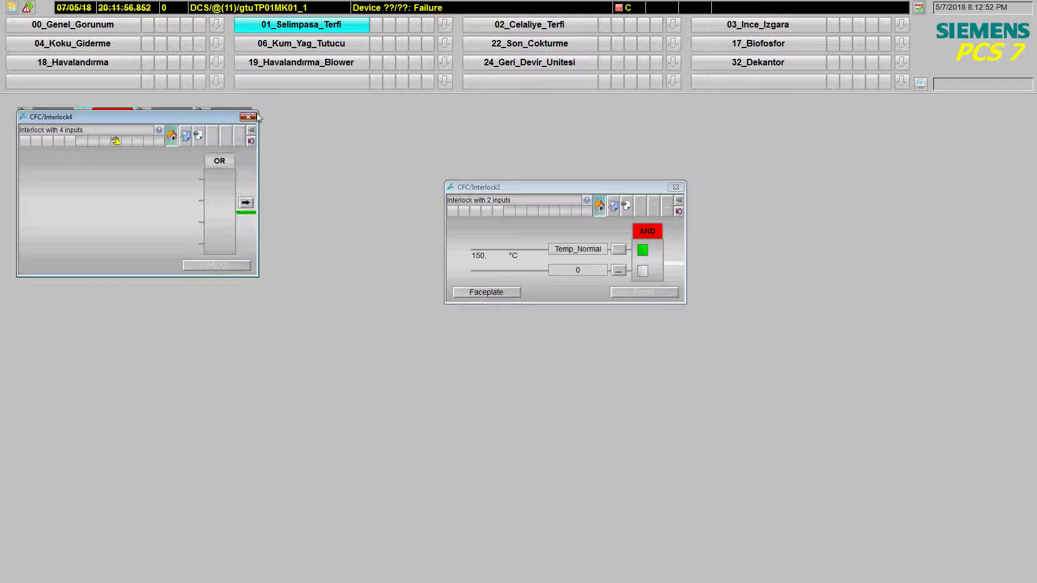
left_click(249, 117)
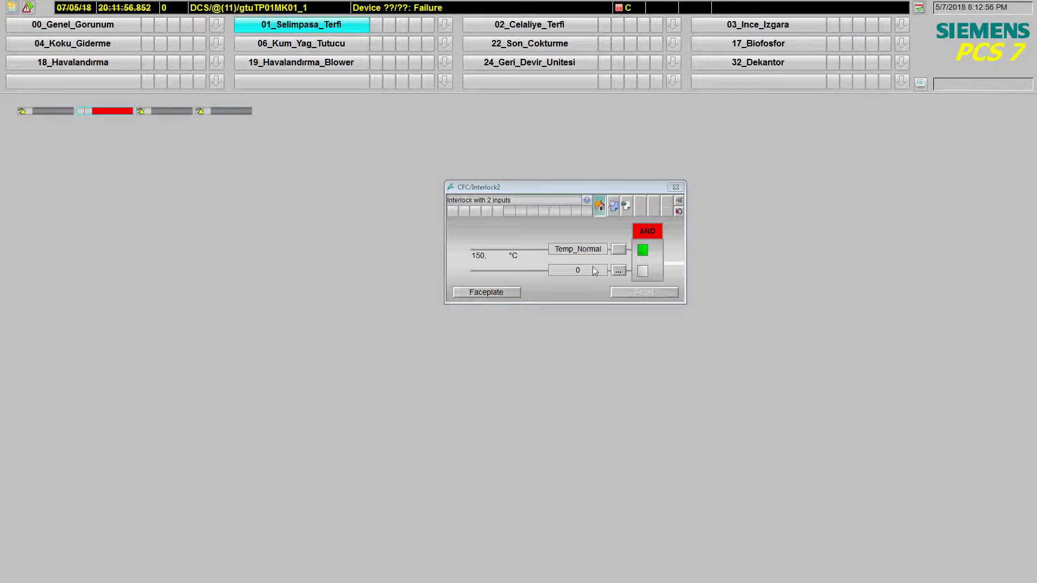
Step: Switch back to the CFC chart and start online test mode on CPU 410-5H in rack 0
key("super")
key("Escape")
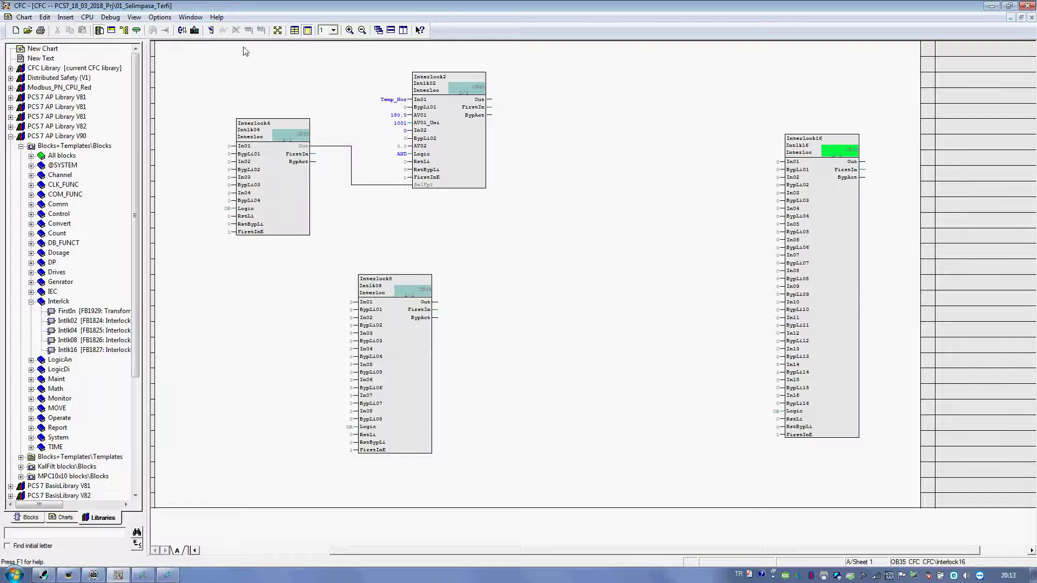
left_click(220, 31)
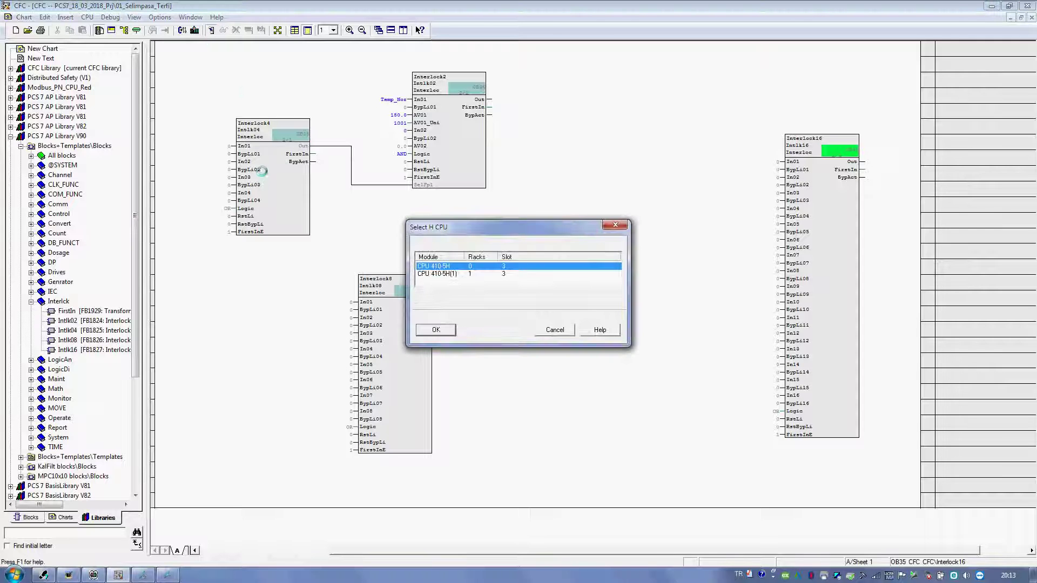
left_click(436, 329)
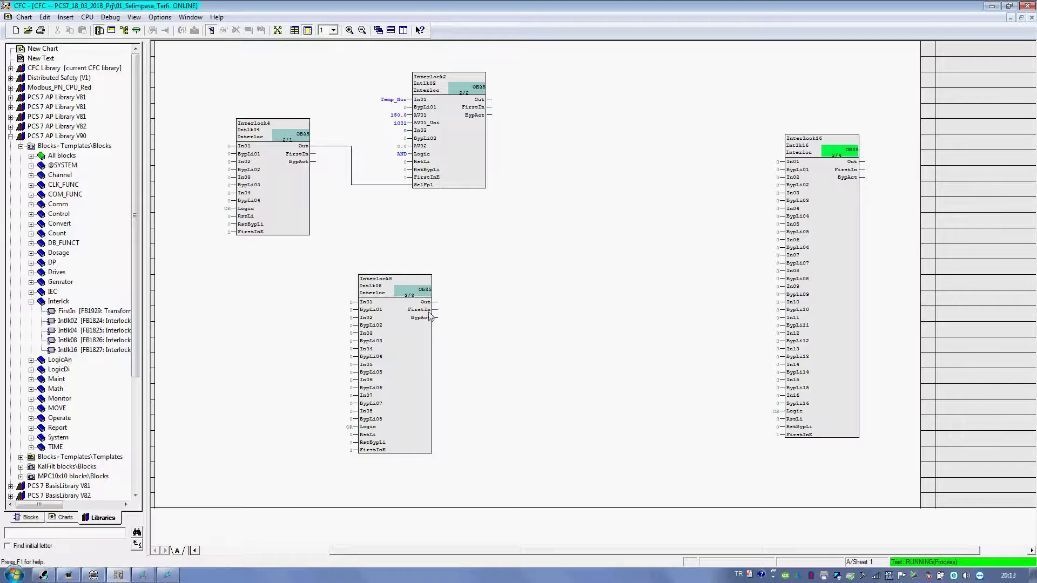
Step: Set the In01 value of the Interlock2 block to Temp_Low and close the structure element selection
double_click(422, 100)
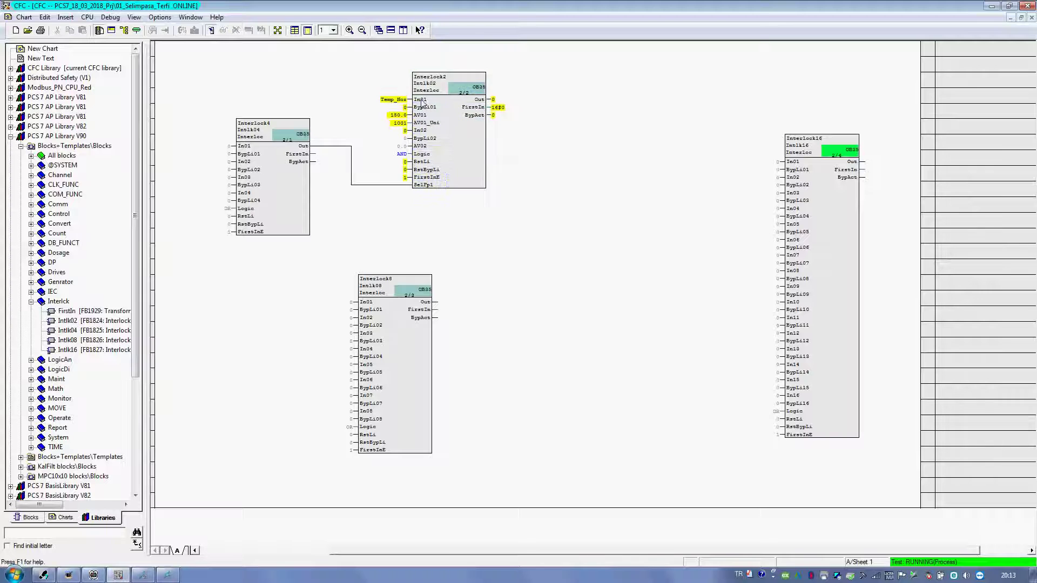
double_click(464, 207)
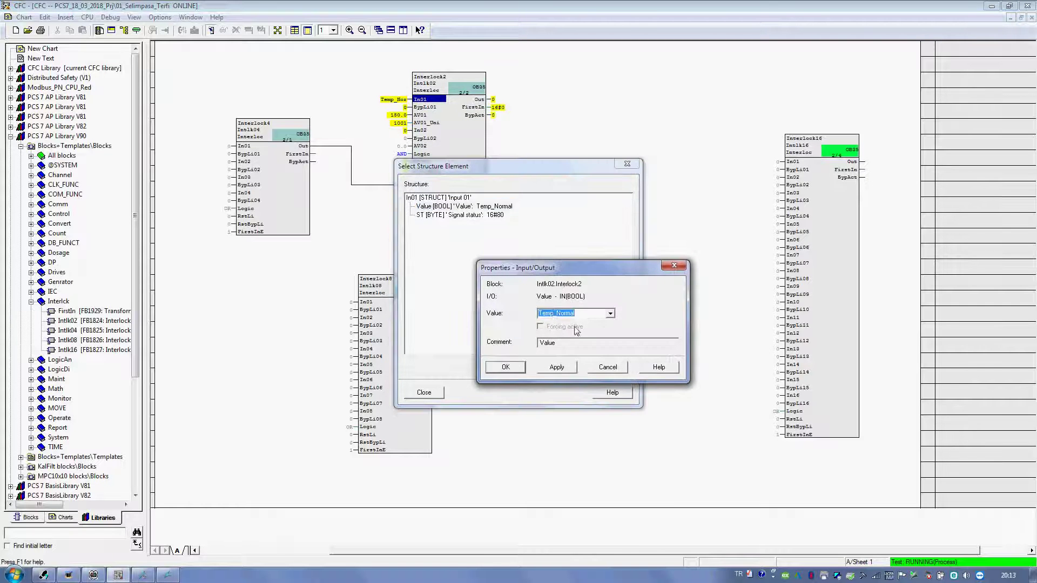
left_click(610, 314)
left_click(568, 320)
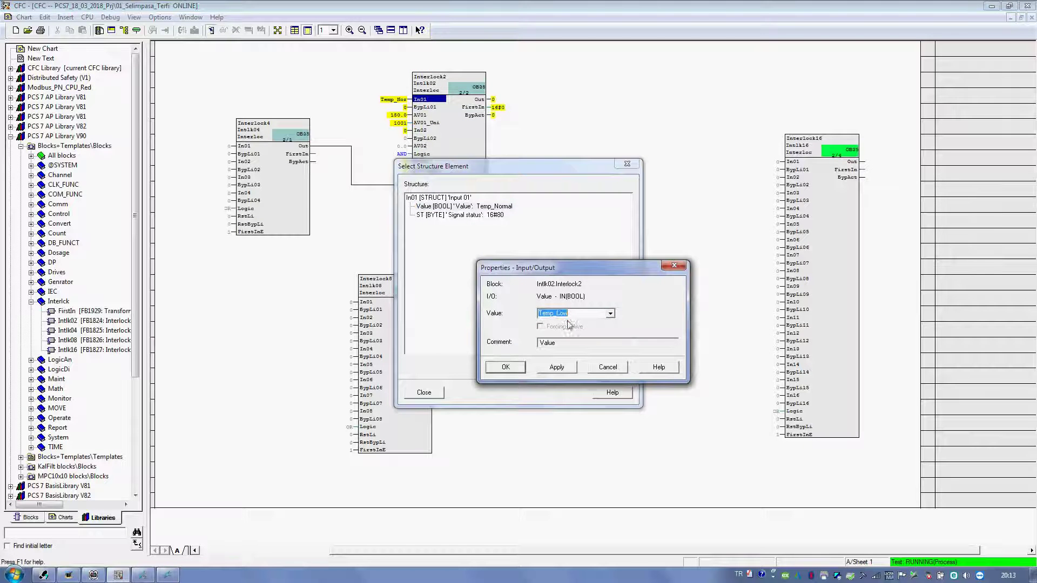
left_click(548, 368)
left_click(511, 369)
left_click(423, 393)
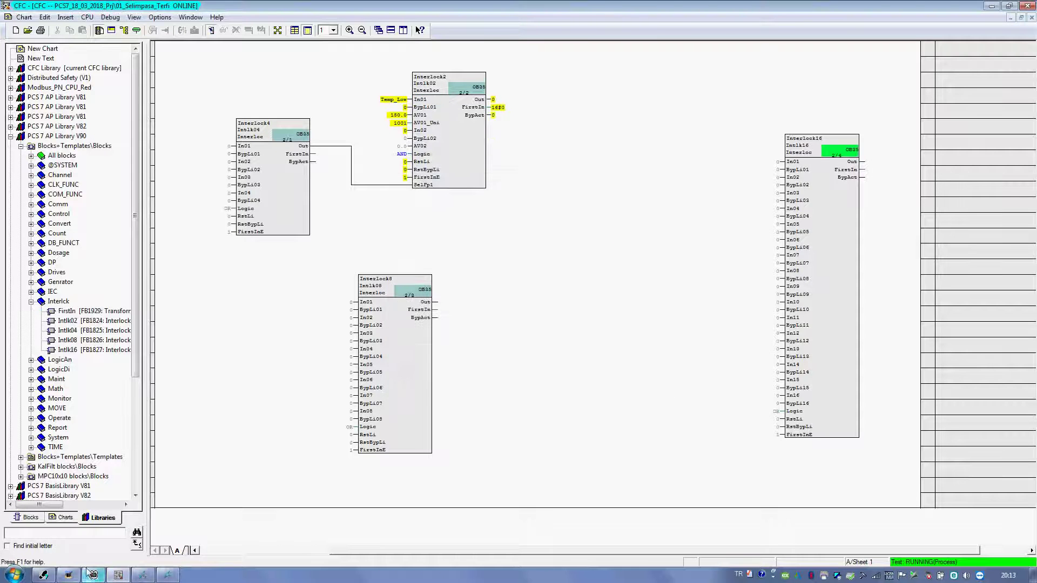
Step: Switch to the WinCC runtime, review the Interlock2 faceplate's enabled operations and notes views, and return to its standard view
left_click(165, 576)
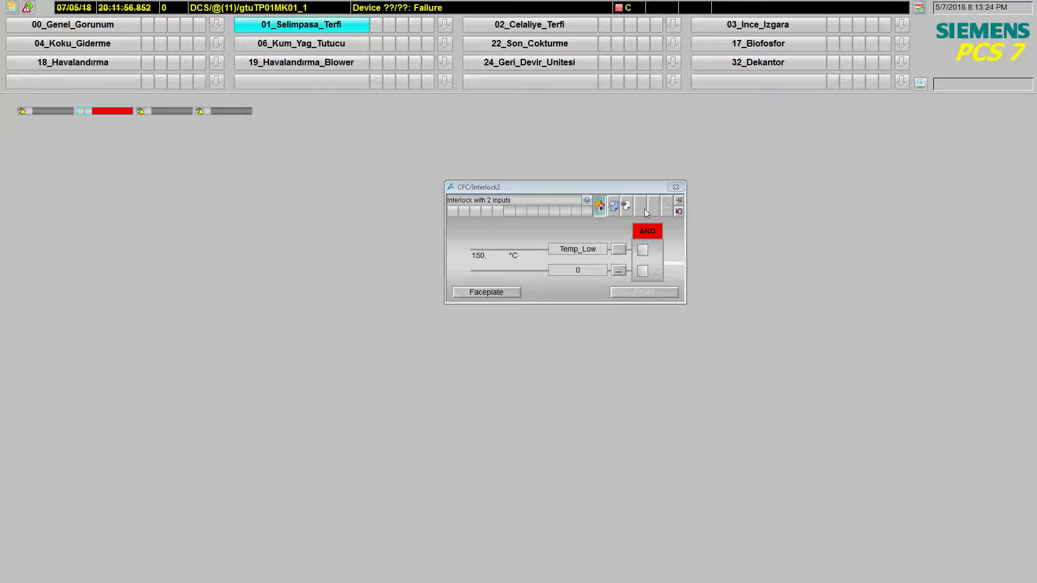
left_click(614, 207)
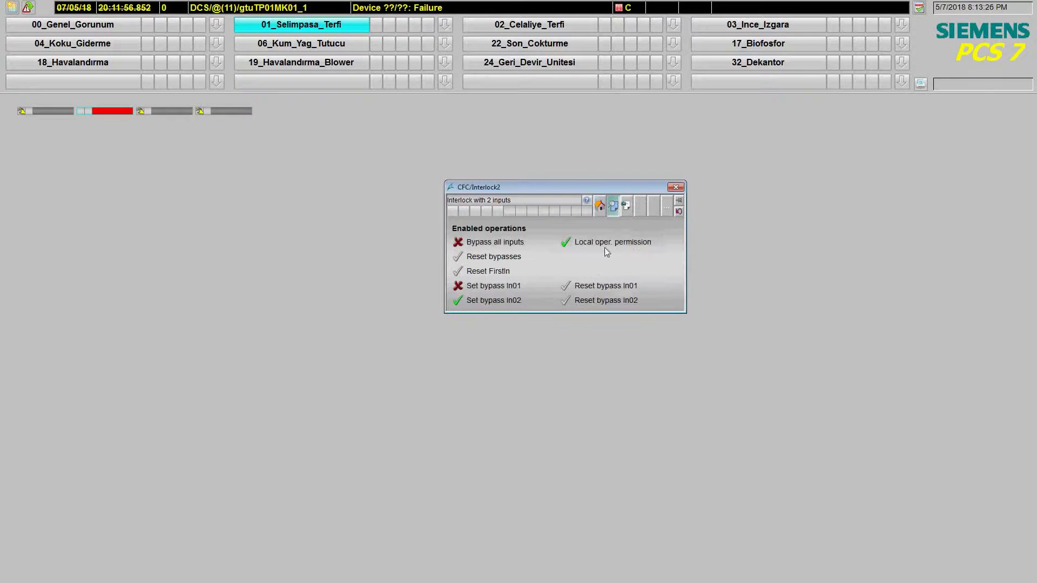
left_click(626, 206)
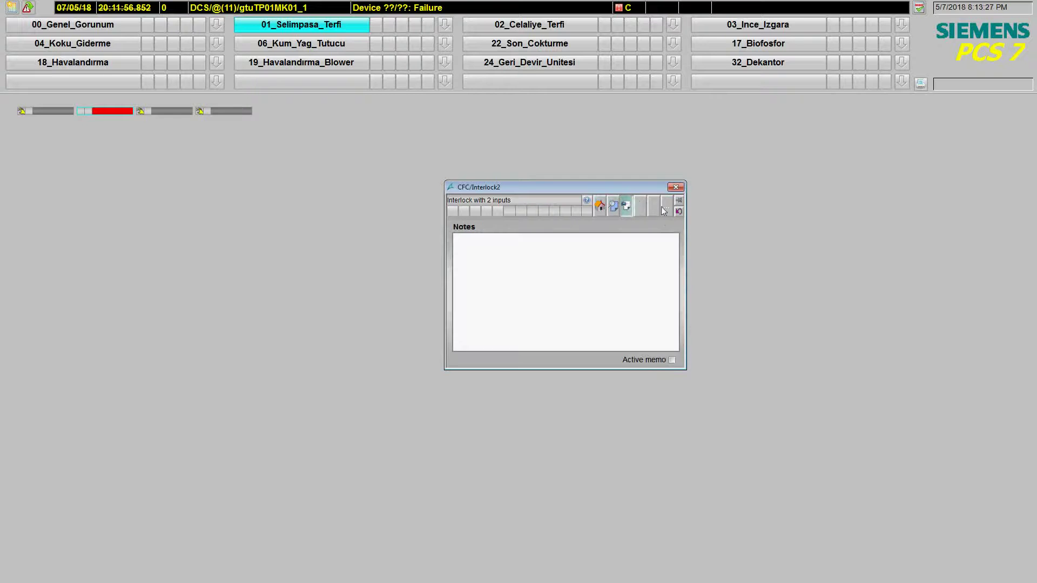
left_click(610, 207)
left_click(600, 211)
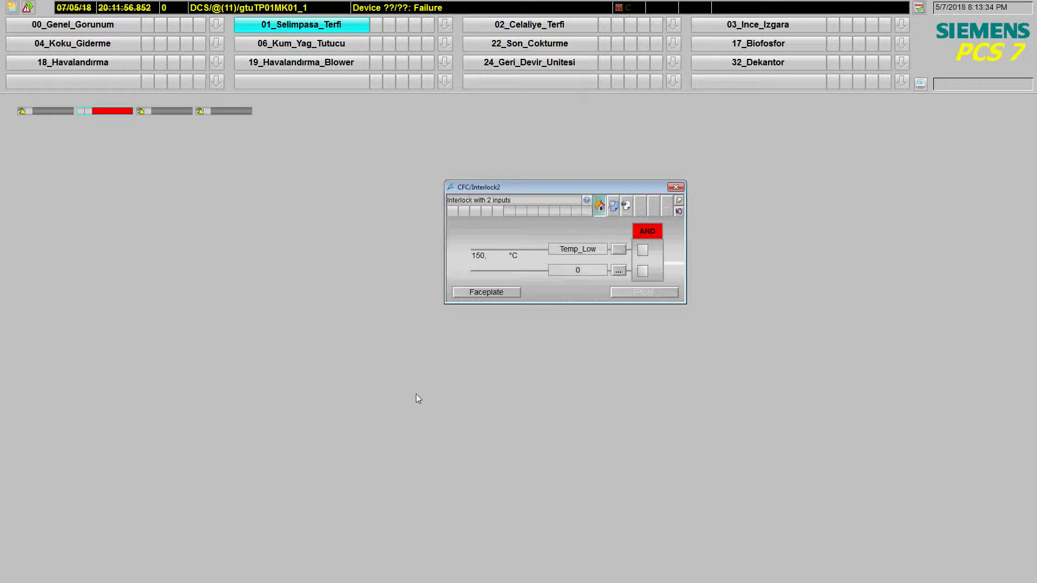
Step: Switch from the WinCC runtime back to the online CFC chart with the Interlock blocks
left_click(15, 575)
left_click(143, 575)
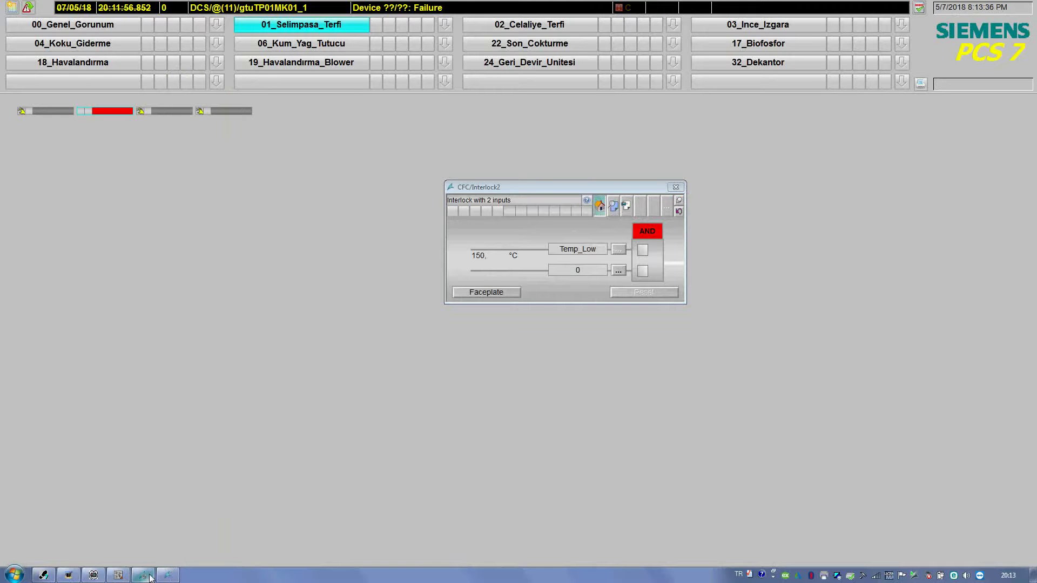
left_click(118, 574)
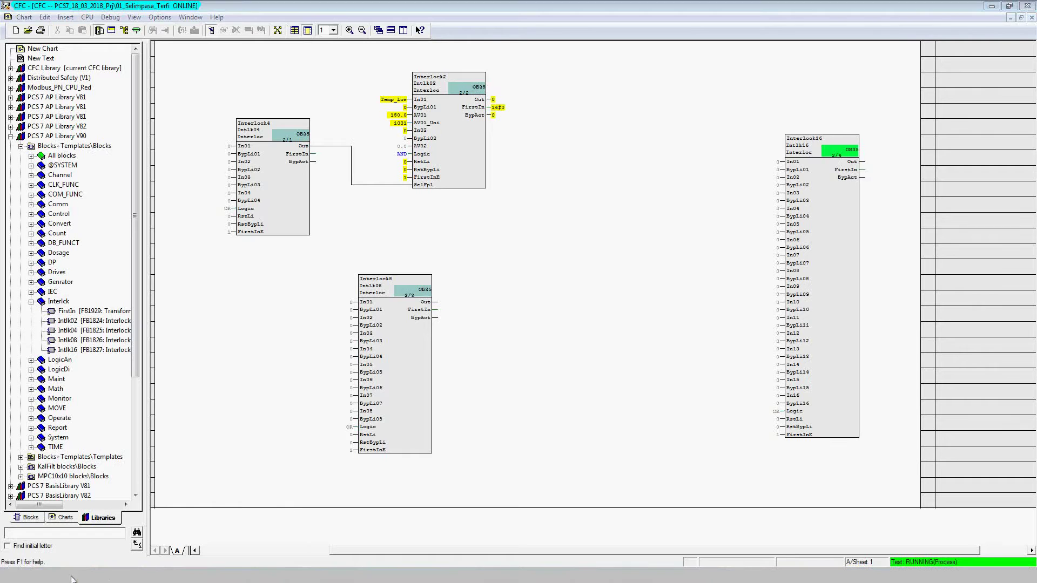